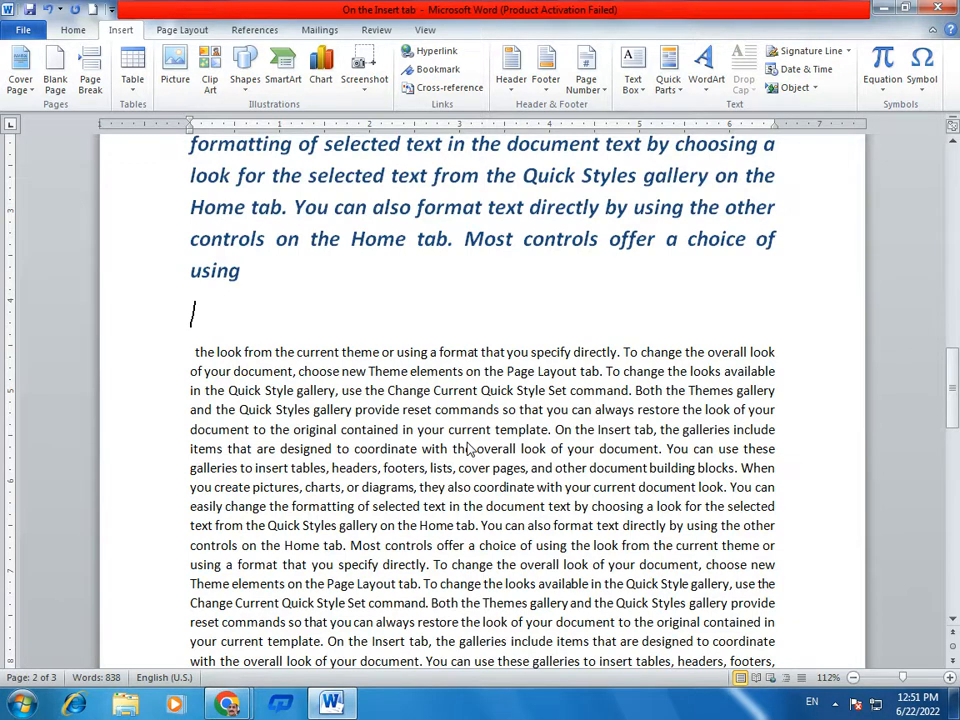
# Insert a blank page at the empty line below the blue italic paragraph ending in "using".
pyautogui.click(56, 78)
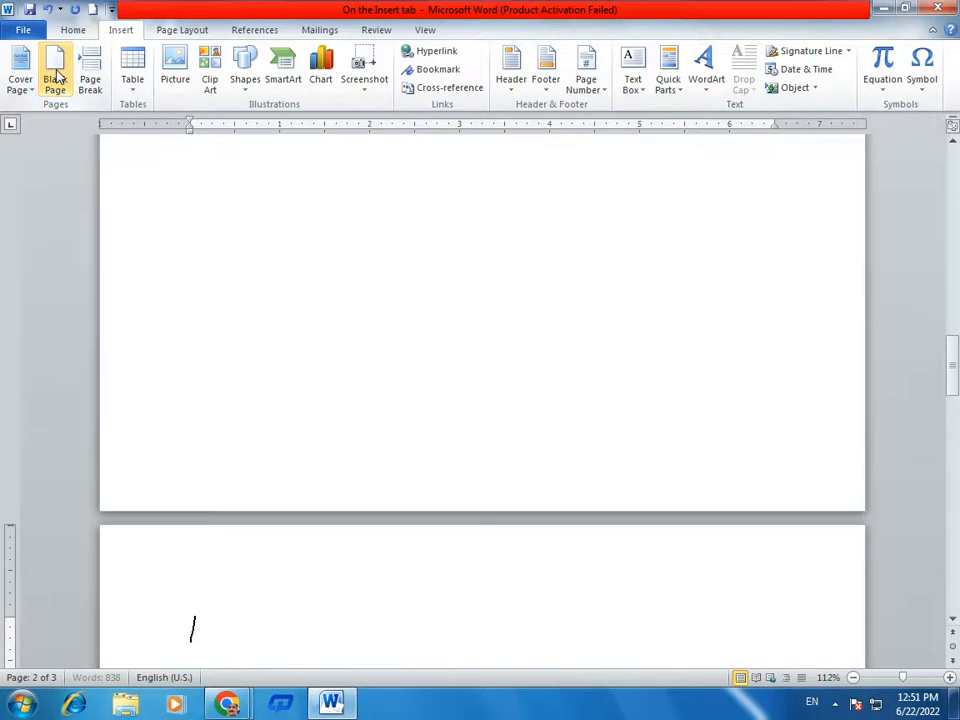
pyautogui.scroll(-1, 57, 77)
pyautogui.scroll(-2, 347, 508)
pyautogui.scroll(10, 347, 508)
pyautogui.scroll(-5, 347, 508)
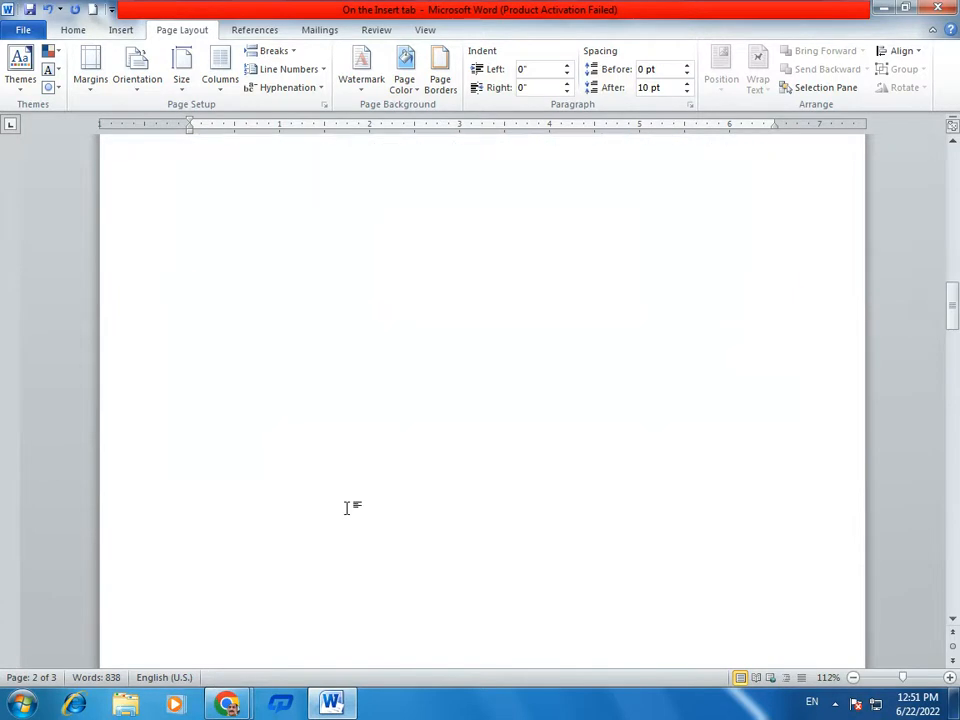
# Review the pages before and after the inserted blank page, from the remaining body text back to the cover page.
pyautogui.scroll(-5, 347, 508)
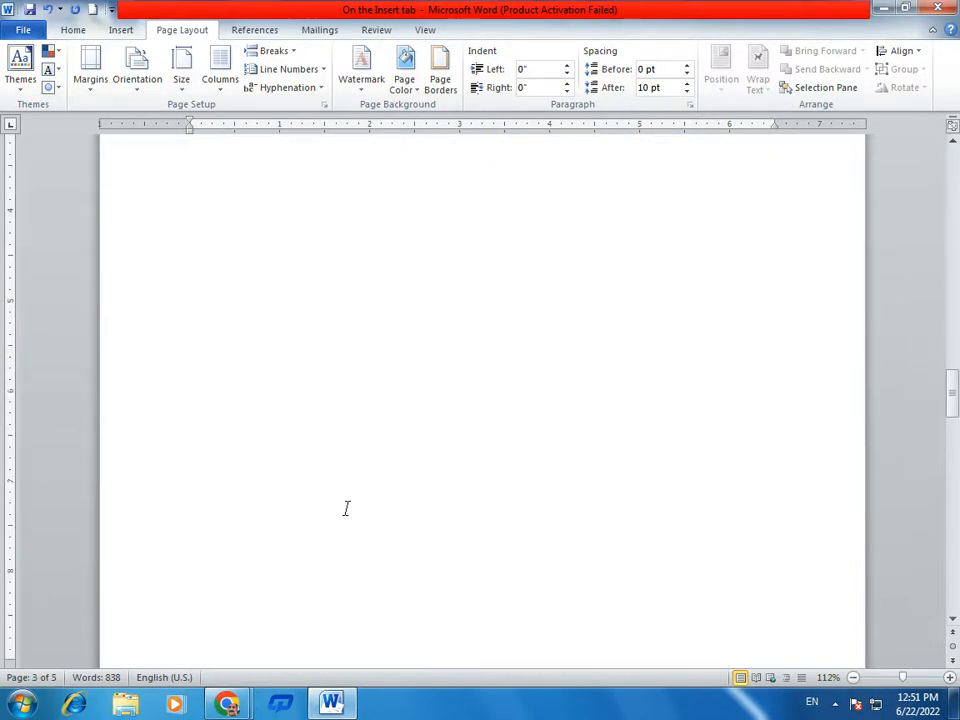
pyautogui.scroll(5, 347, 508)
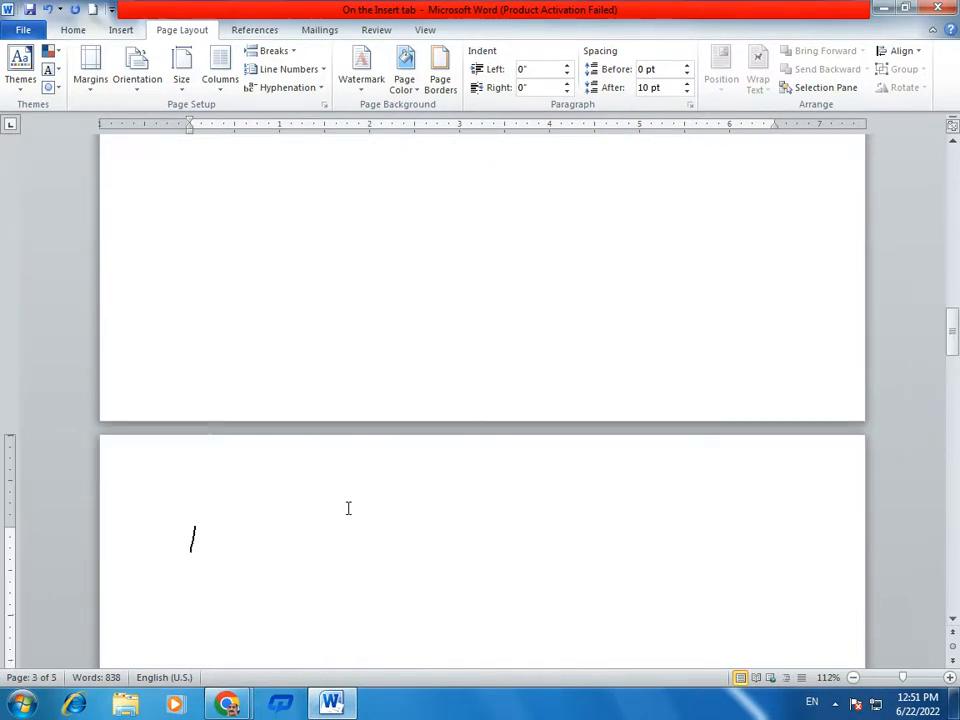
pyautogui.scroll(-5, 348, 508)
pyautogui.scroll(-6, 348, 508)
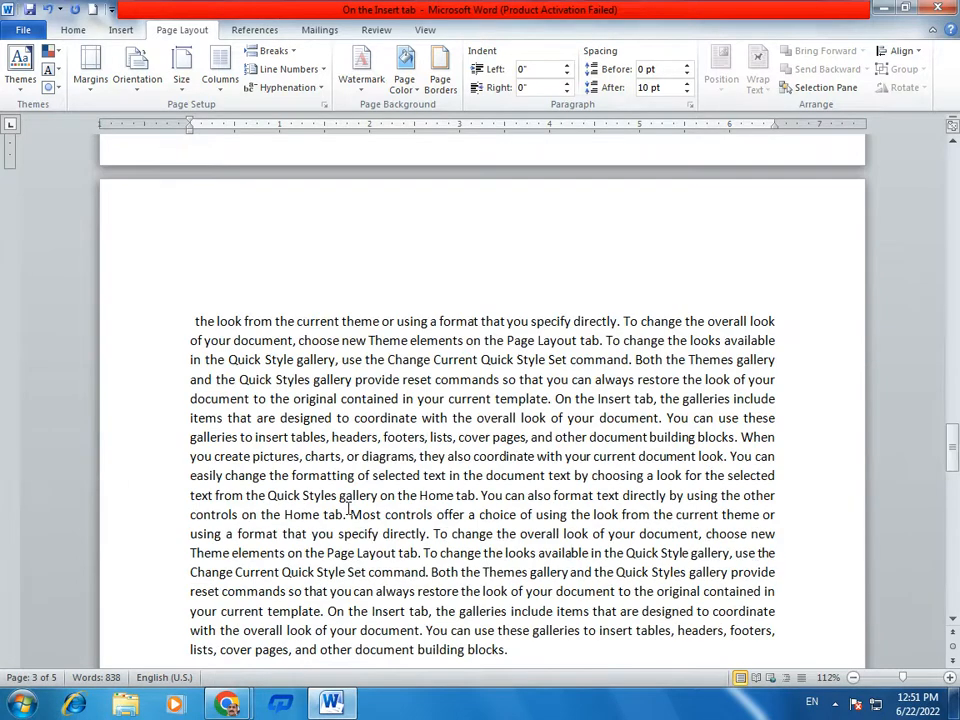
pyautogui.scroll(-5, 348, 508)
pyautogui.scroll(10, 347, 508)
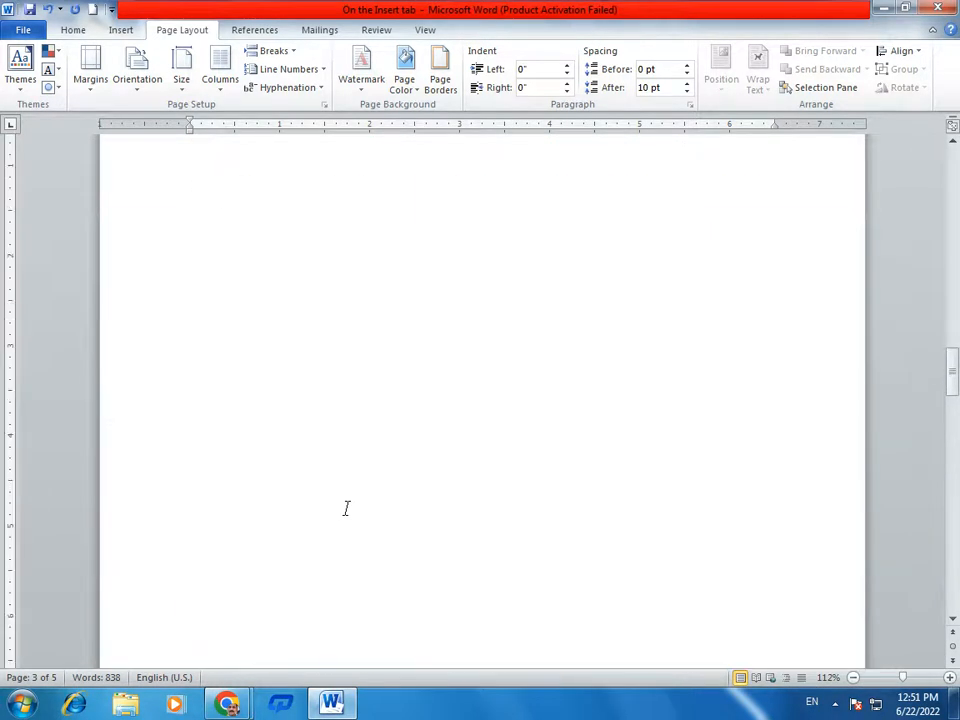
pyautogui.scroll(12, 346, 508)
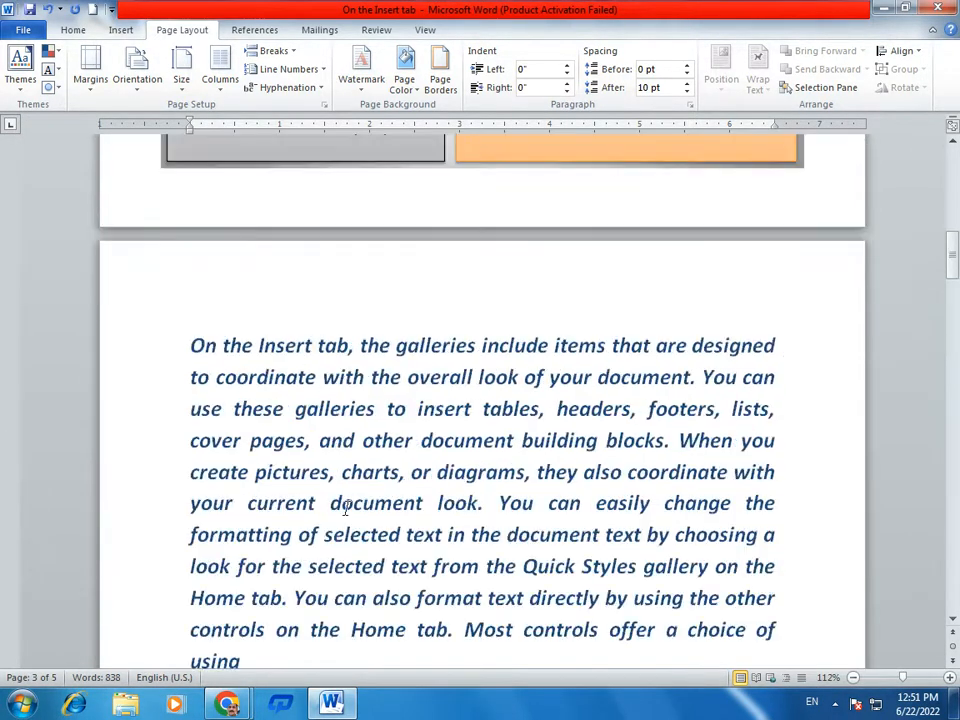
pyautogui.scroll(10, 346, 508)
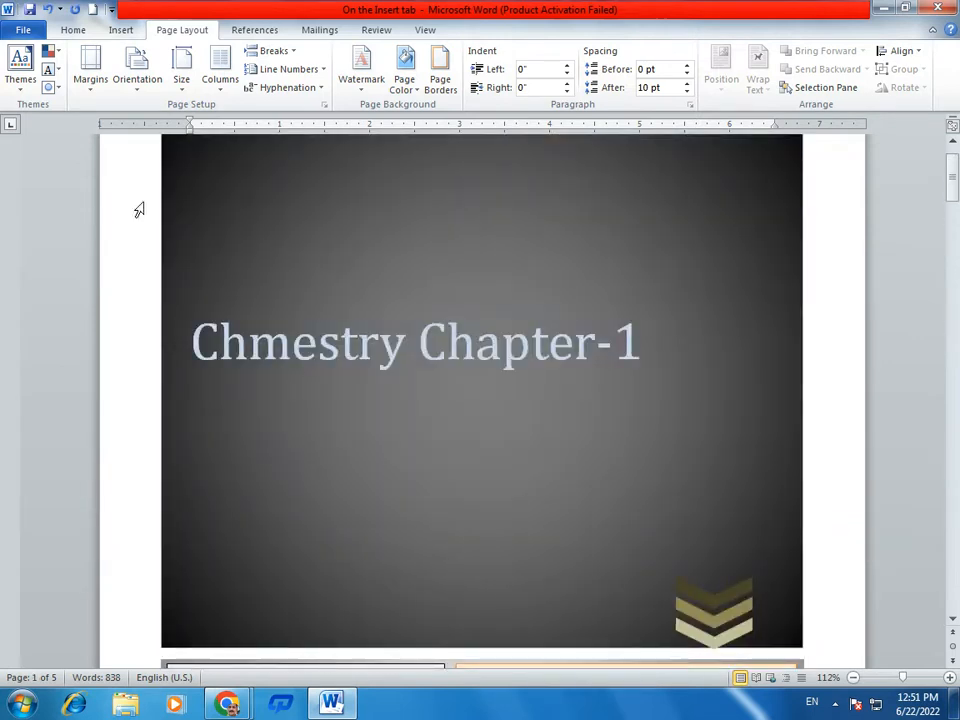
# Start a new paragraph at the first "On the Insert tab, the galleries include" sentence in the body text after the blank page.
pyautogui.click(120, 30)
pyautogui.scroll(-5, 610, 512)
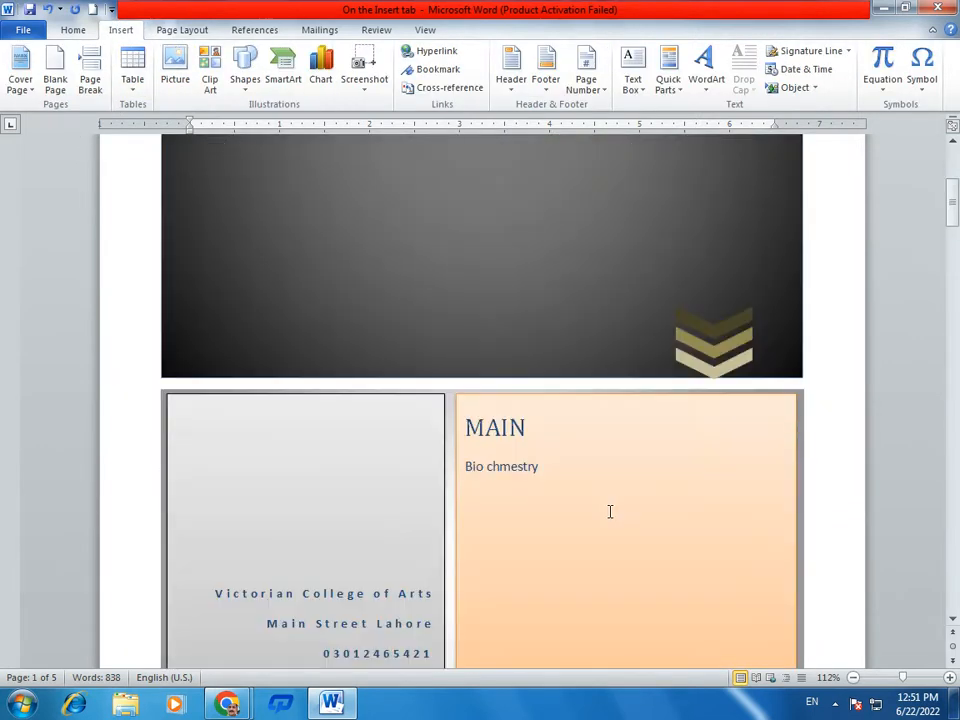
pyautogui.scroll(-5, 610, 512)
pyautogui.scroll(-10, 608, 511)
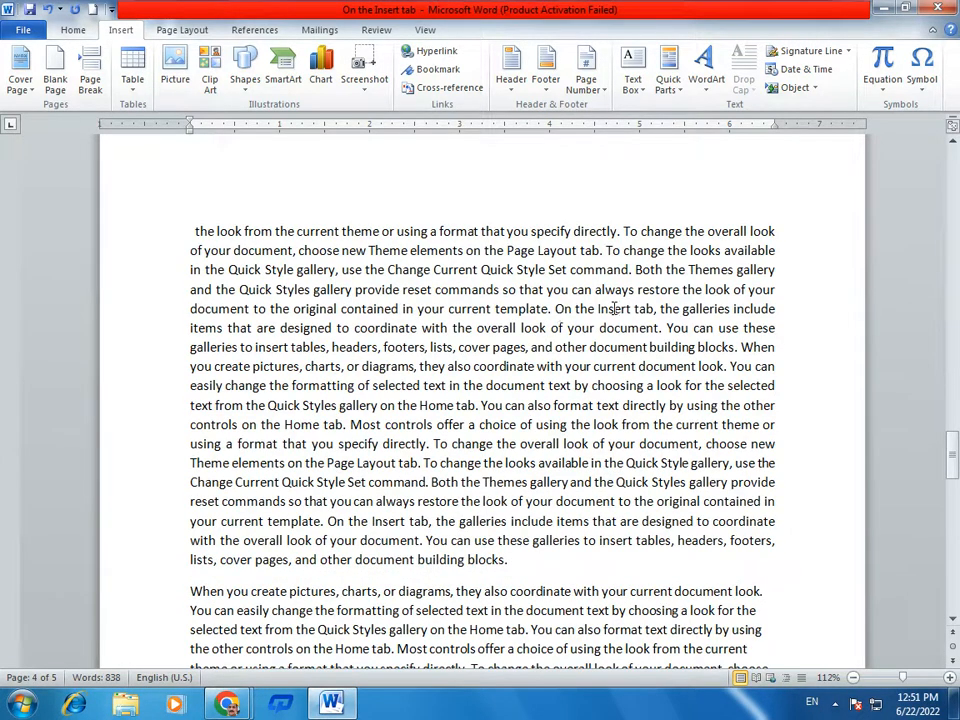
pyautogui.click(557, 309)
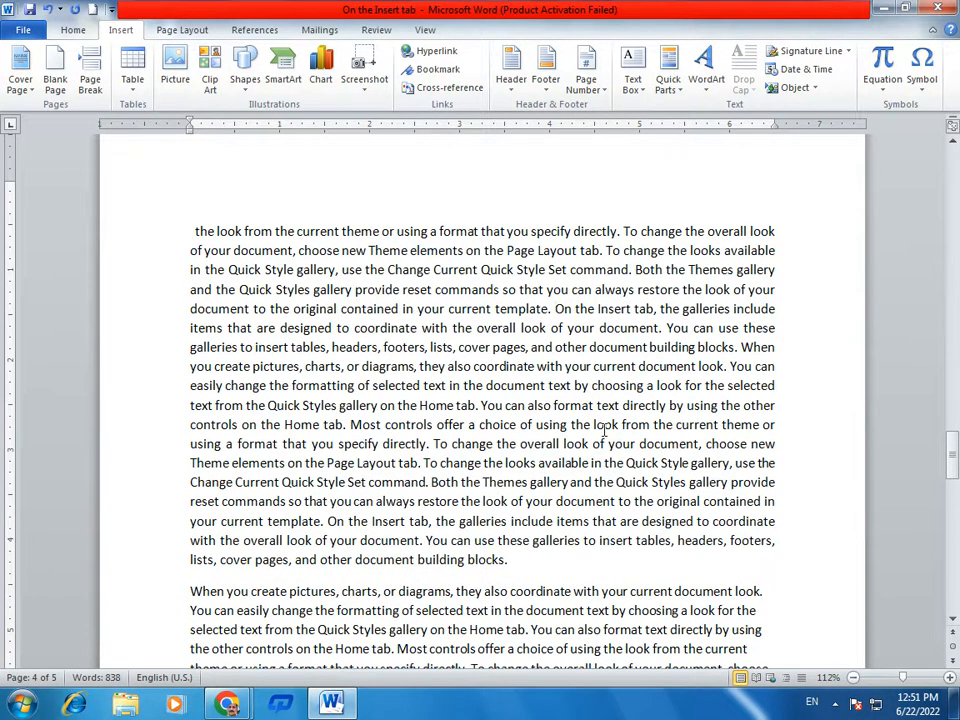
pyautogui.press('Return')
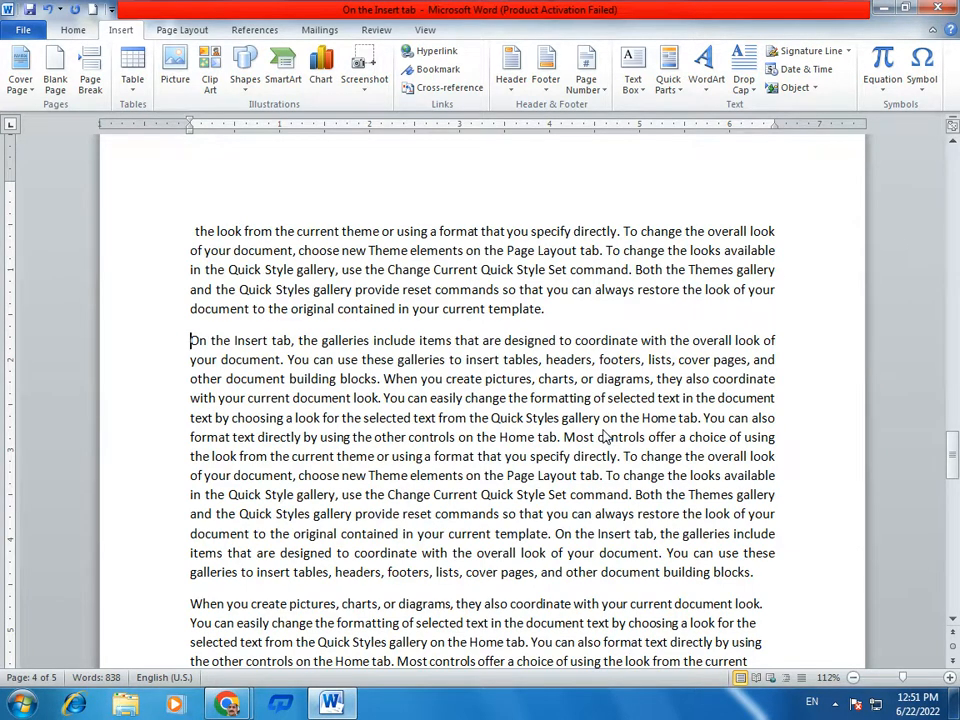
# Try a page break before the new "On the Insert tab" paragraph and undo it.
pyautogui.click(90, 72)
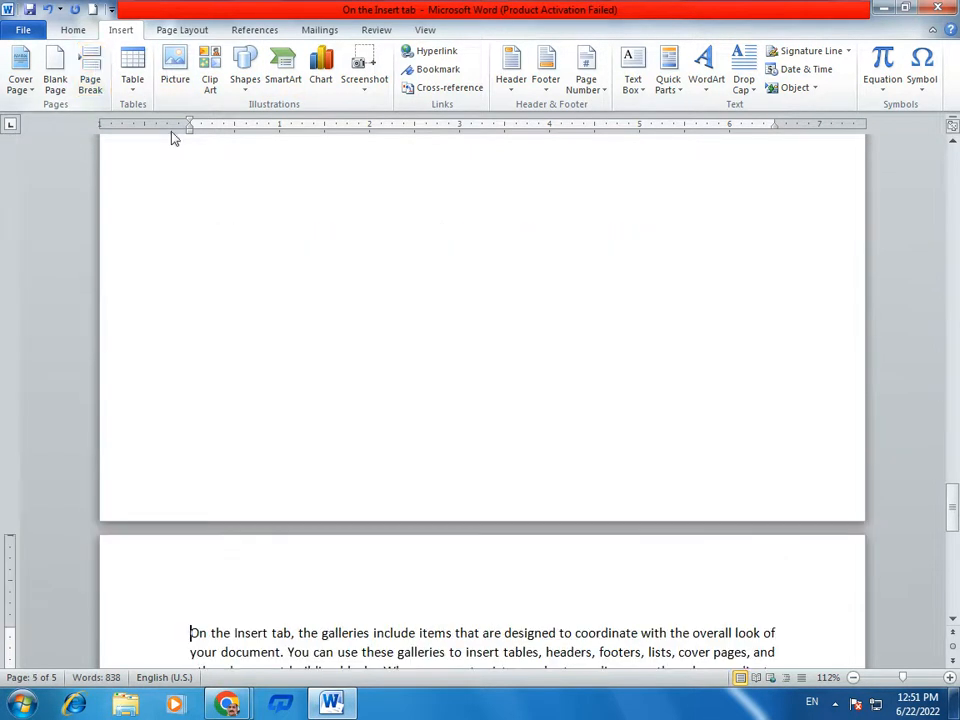
pyautogui.scroll(-3, 380, 310)
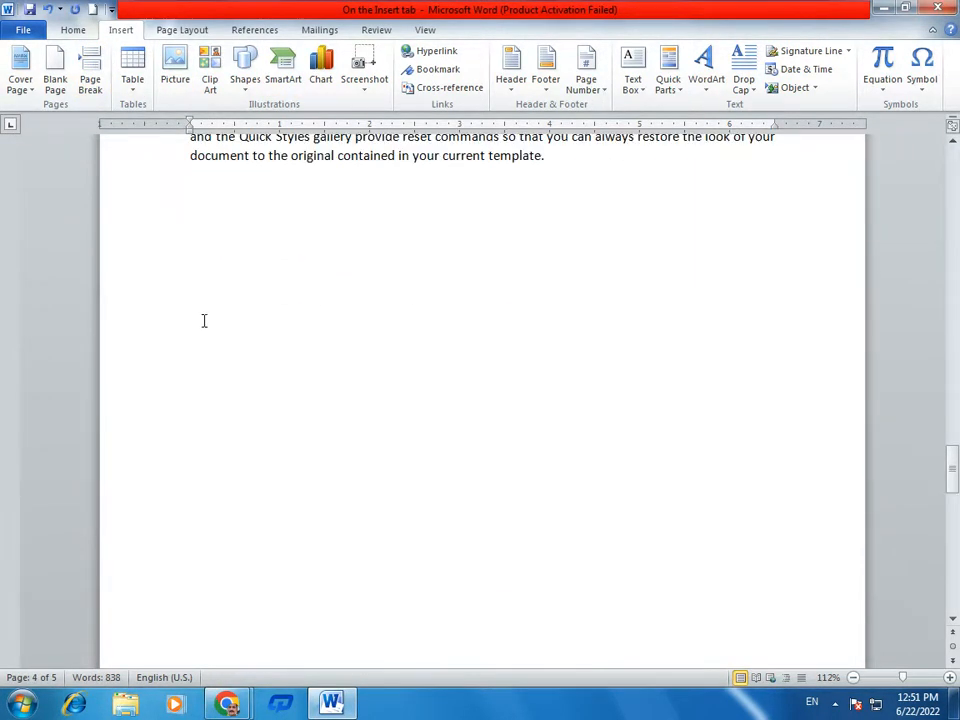
pyautogui.click(50, 12)
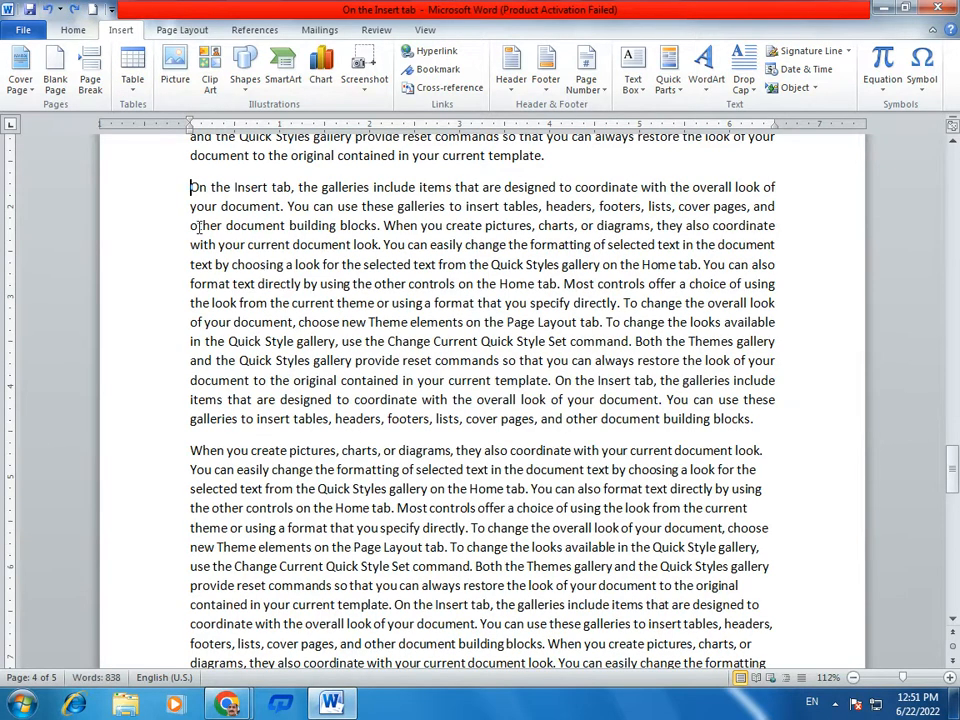
pyautogui.scroll(2, 150, 165)
pyautogui.scroll(2, 174, 352)
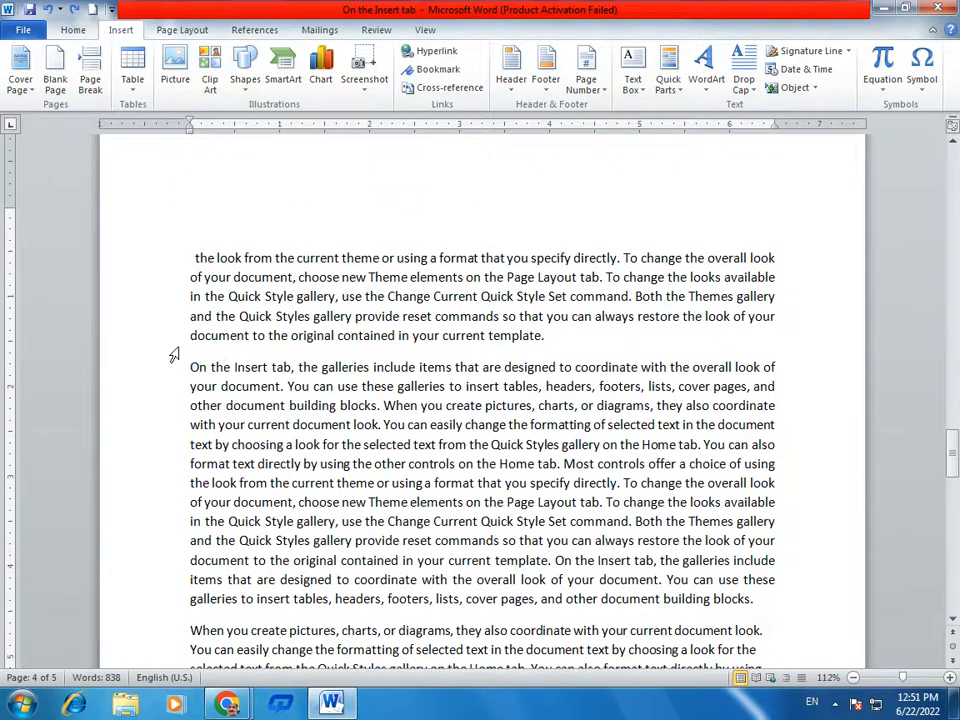
# Insert a page break so the "On the Insert tab" paragraph starts on a new page.
pyautogui.click(90, 84)
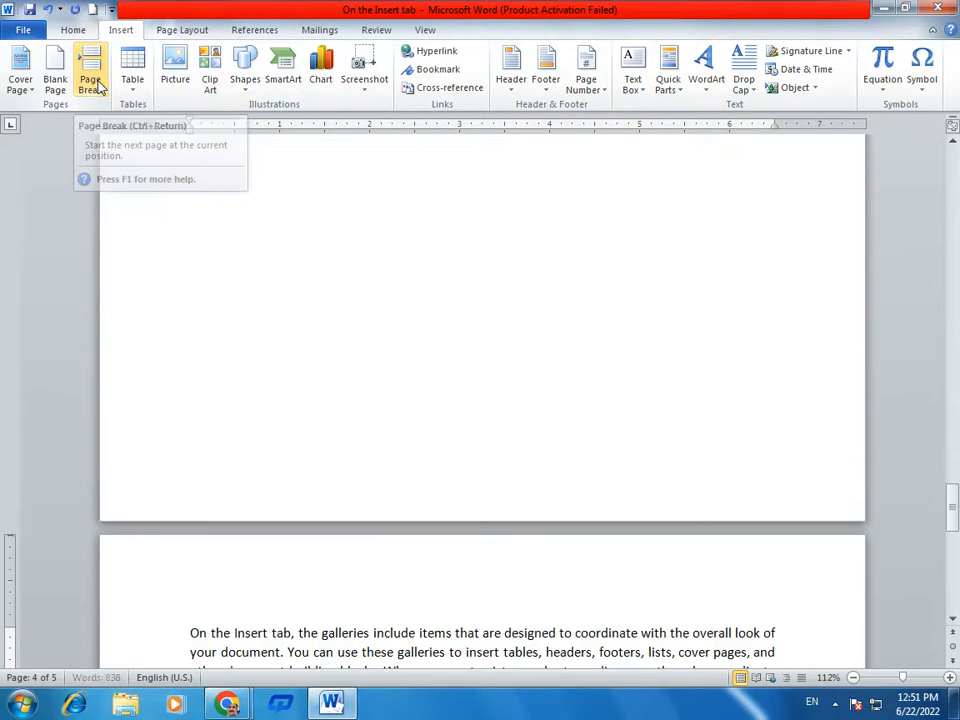
pyautogui.scroll(-3, 433, 411)
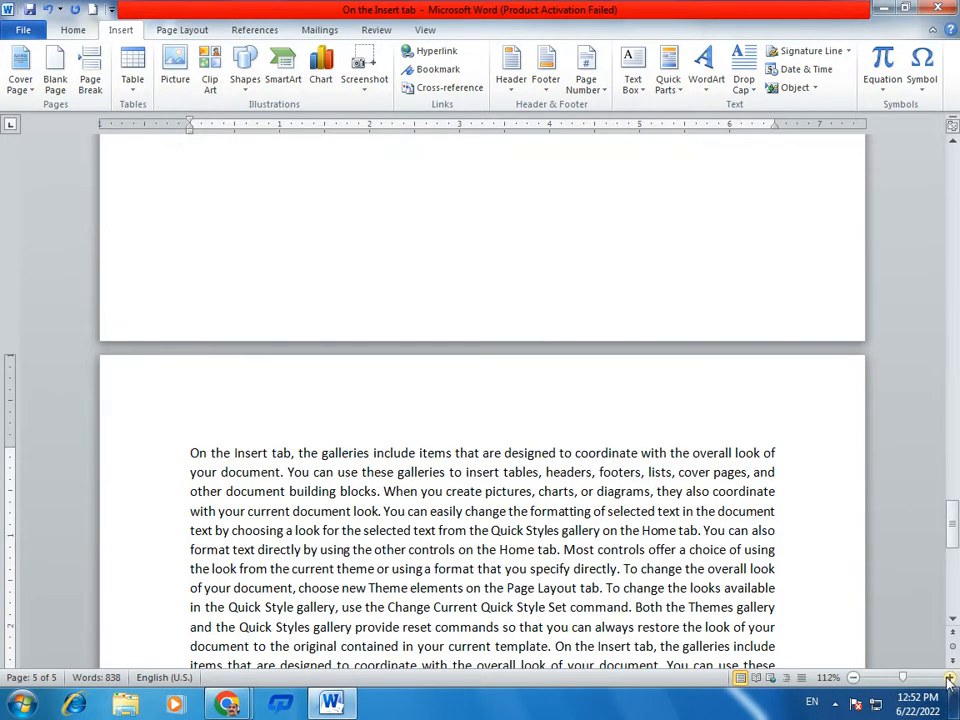
pyautogui.click(950, 678)
pyautogui.click(950, 678)
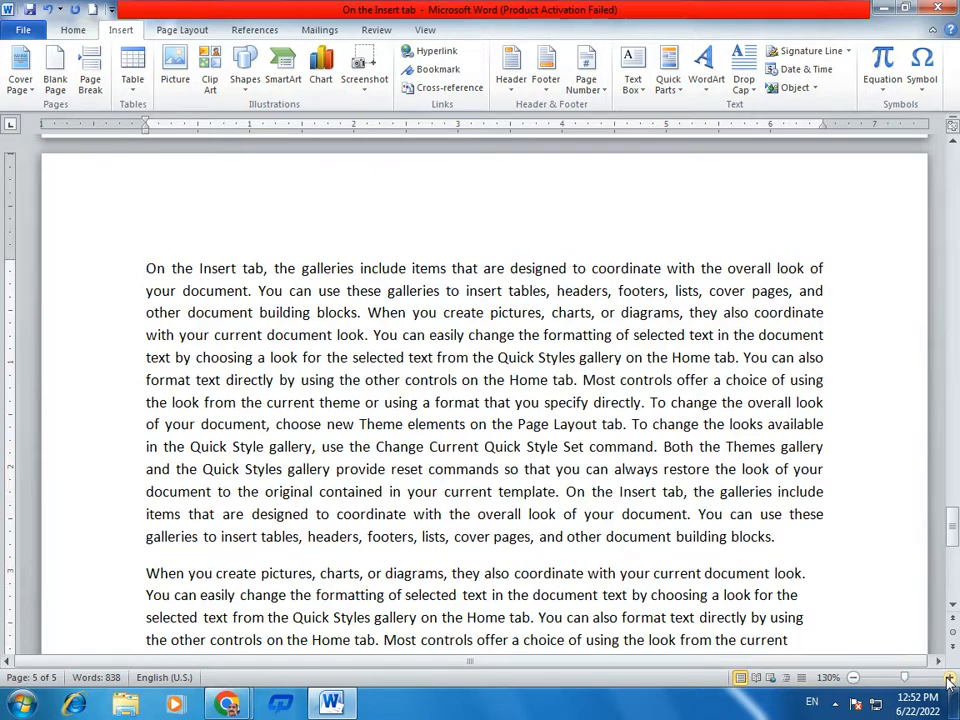
pyautogui.scroll(15, 426, 518)
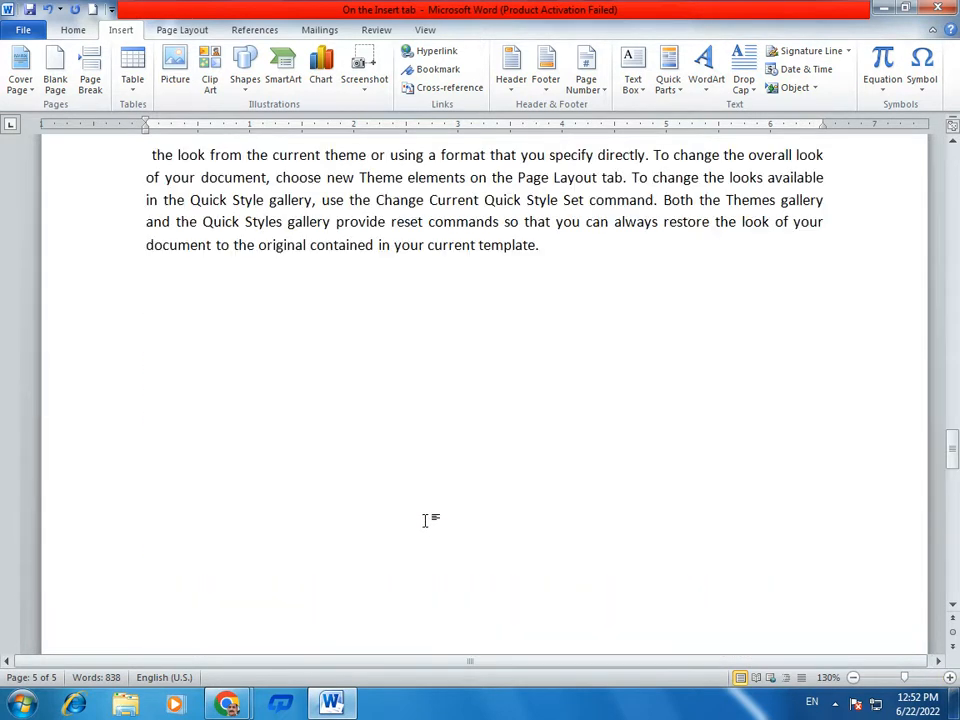
pyautogui.scroll(-10, 415, 511)
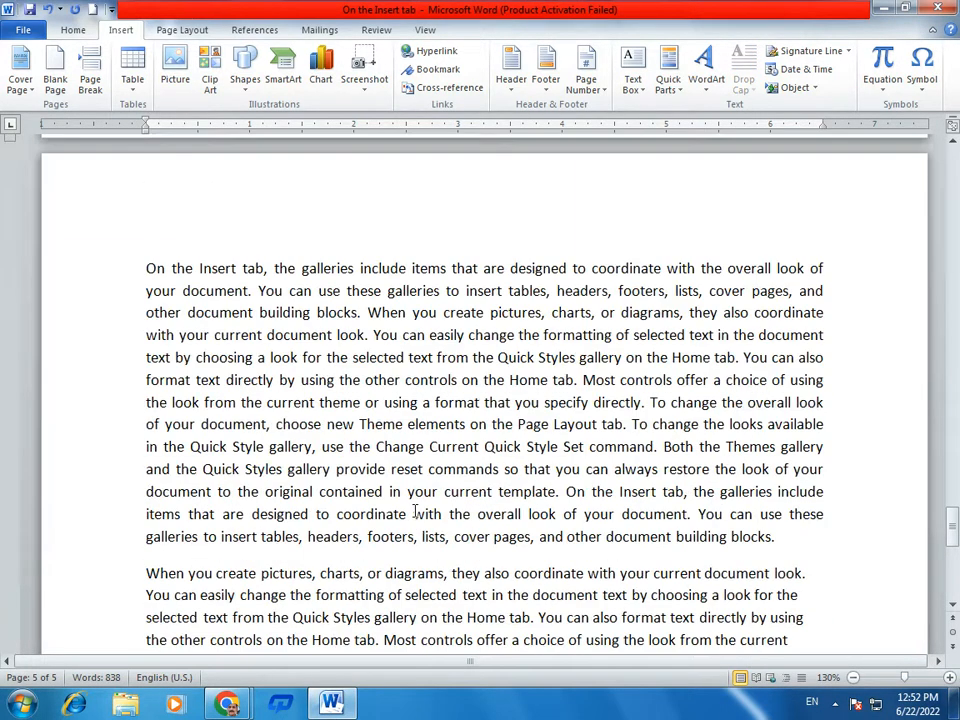
# Split the paragraph after "gallery on the Home tab." with two line breaks and insert a page break before "You can also format text directly".
pyautogui.click(741, 356)
pyautogui.press('Return')
pyautogui.press('Return')
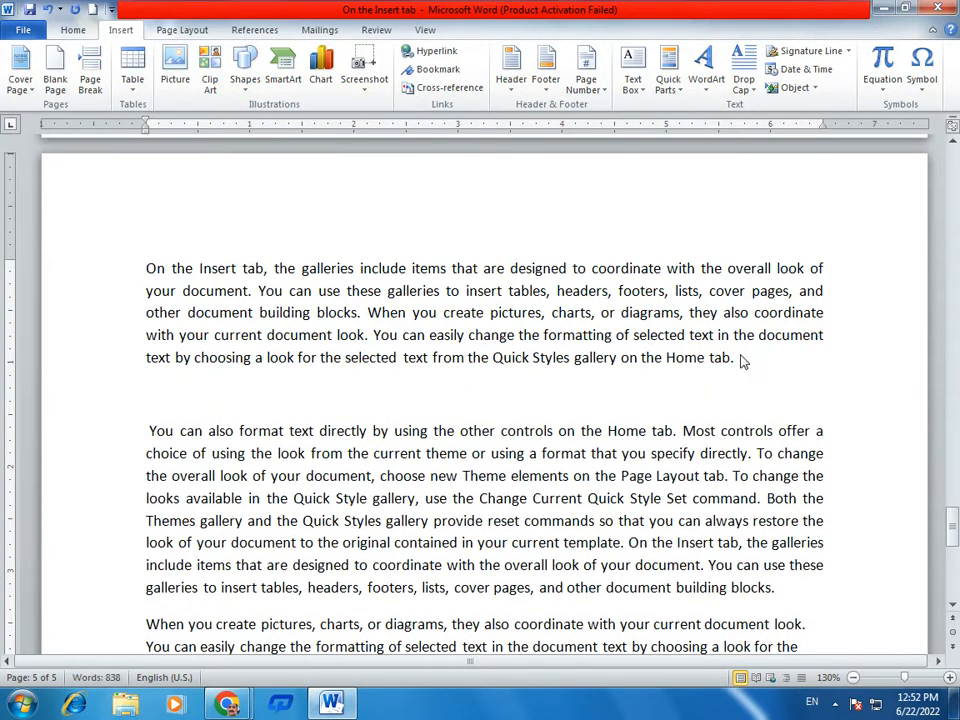
pyautogui.click(90, 82)
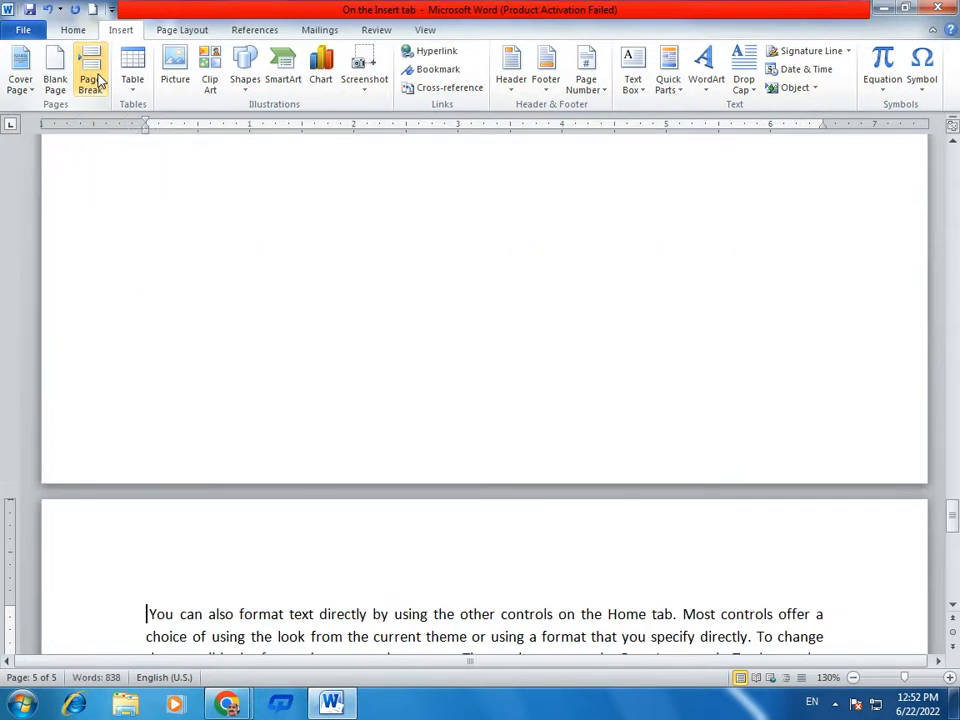
# Insert a page break after the "You can also format text directly" paragraph, at the end of "other document building blocks.".
pyautogui.scroll(3, 446, 435)
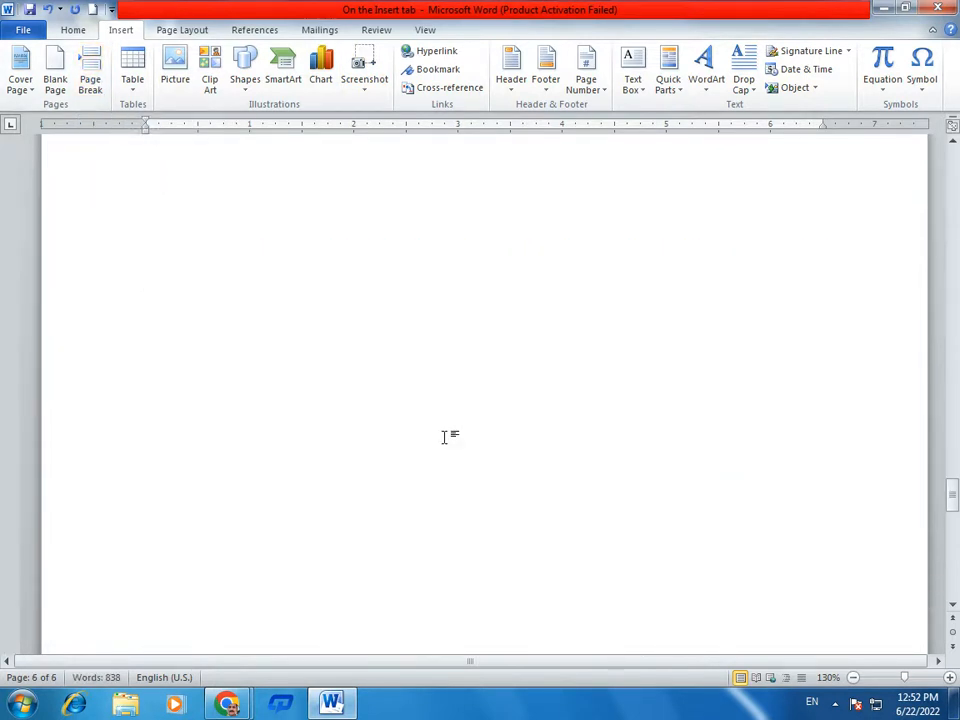
pyautogui.scroll(15, 446, 435)
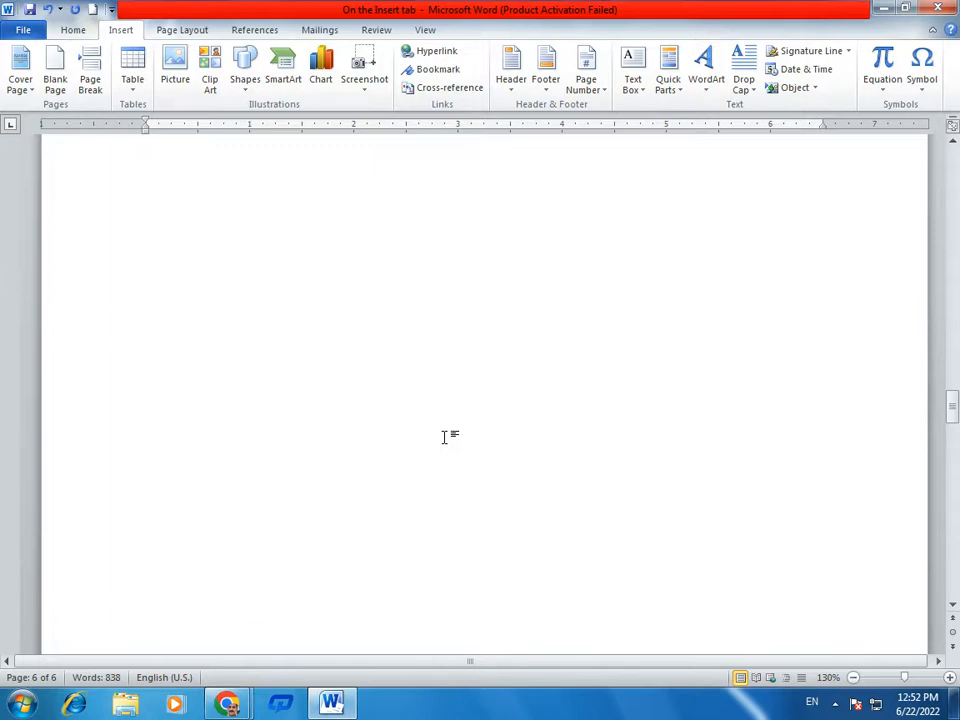
pyautogui.scroll(5, 446, 436)
pyautogui.scroll(-20, 446, 436)
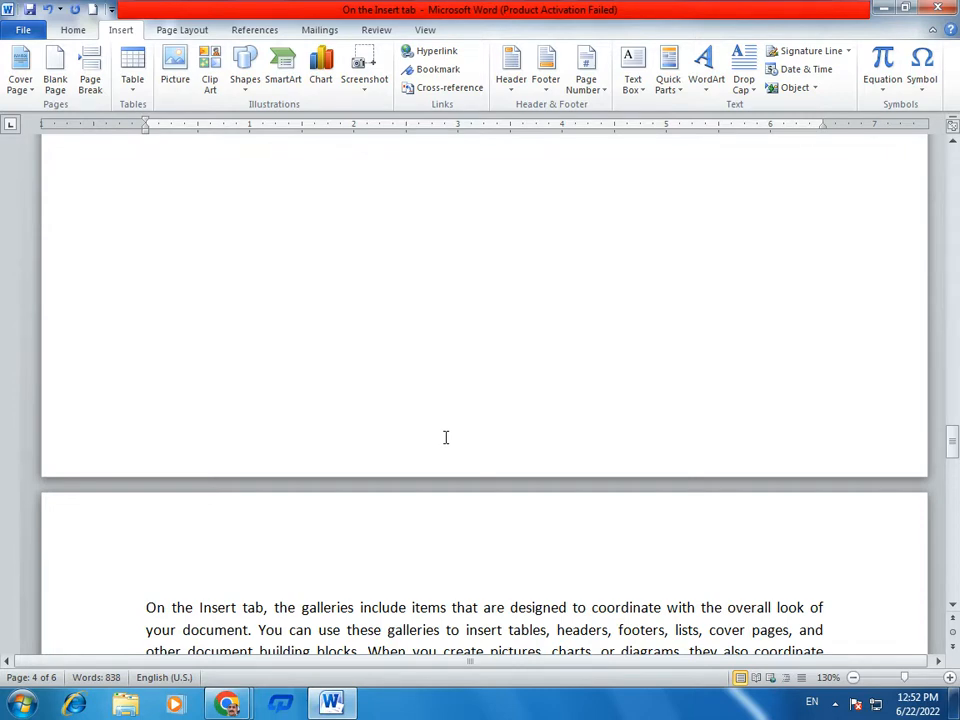
pyautogui.scroll(-15, 484, 468)
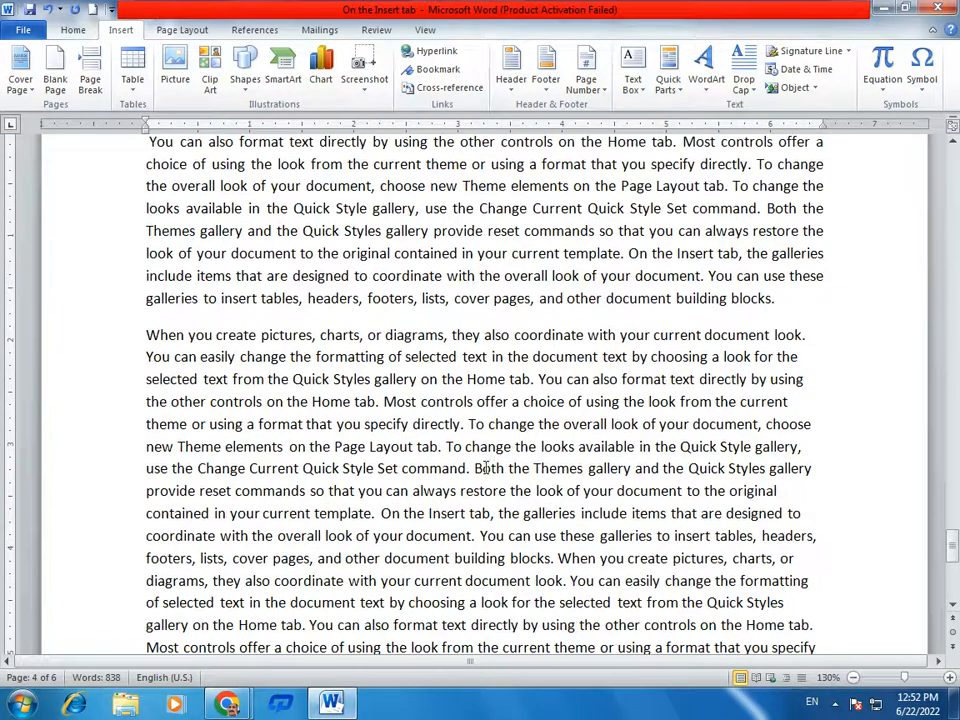
pyautogui.click(790, 297)
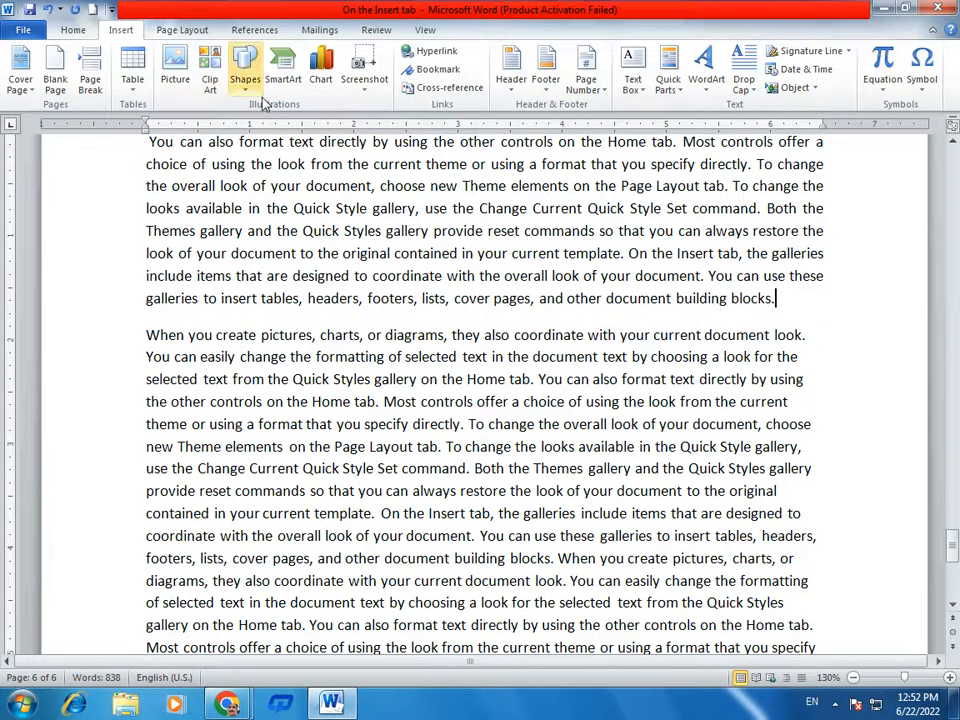
pyautogui.click(97, 75)
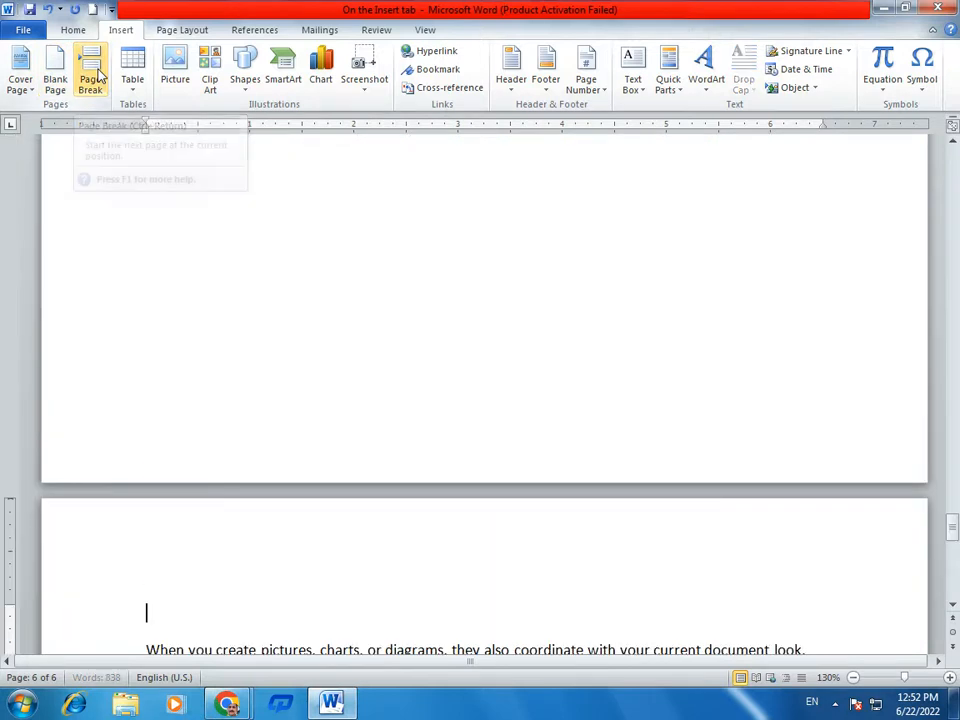
pyautogui.scroll(-1, 521, 390)
pyautogui.scroll(-1, 521, 390)
pyautogui.hotkey('ctrl', 'Return')
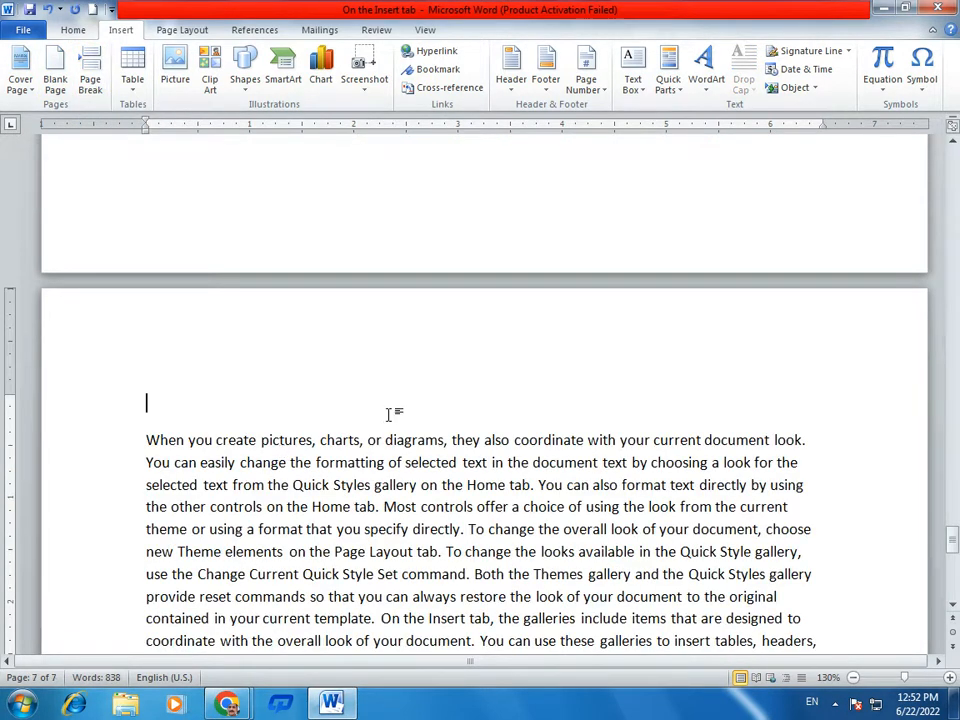
pyautogui.scroll(3, 520, 396)
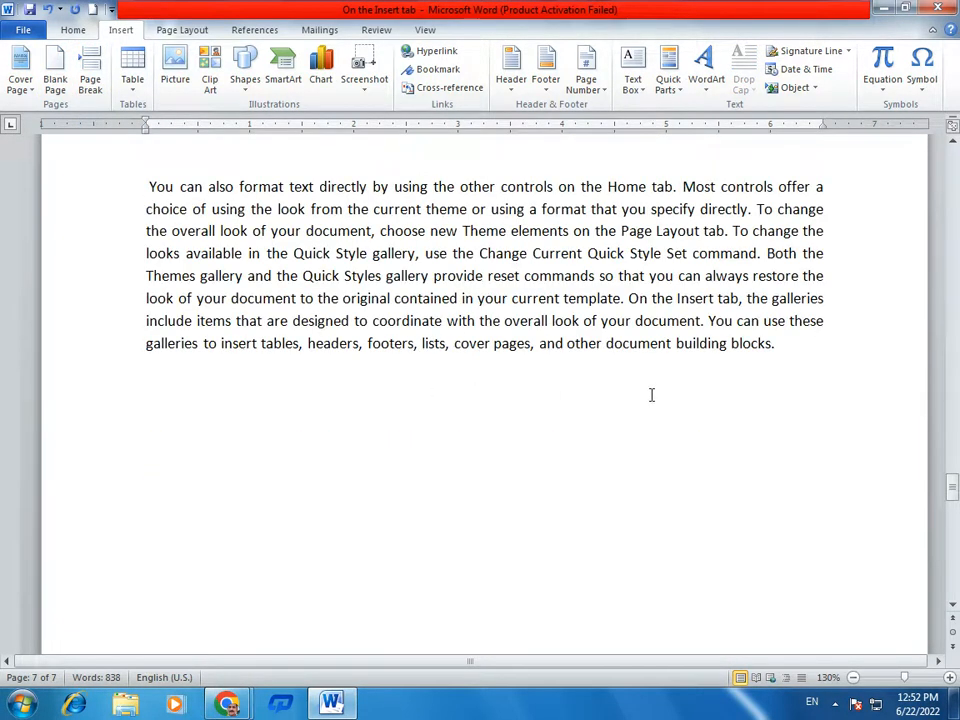
# Delete the page break below the "You can also format text directly" paragraph to bring the following text back onto the page.
pyautogui.click(813, 376)
pyautogui.press('Delete')
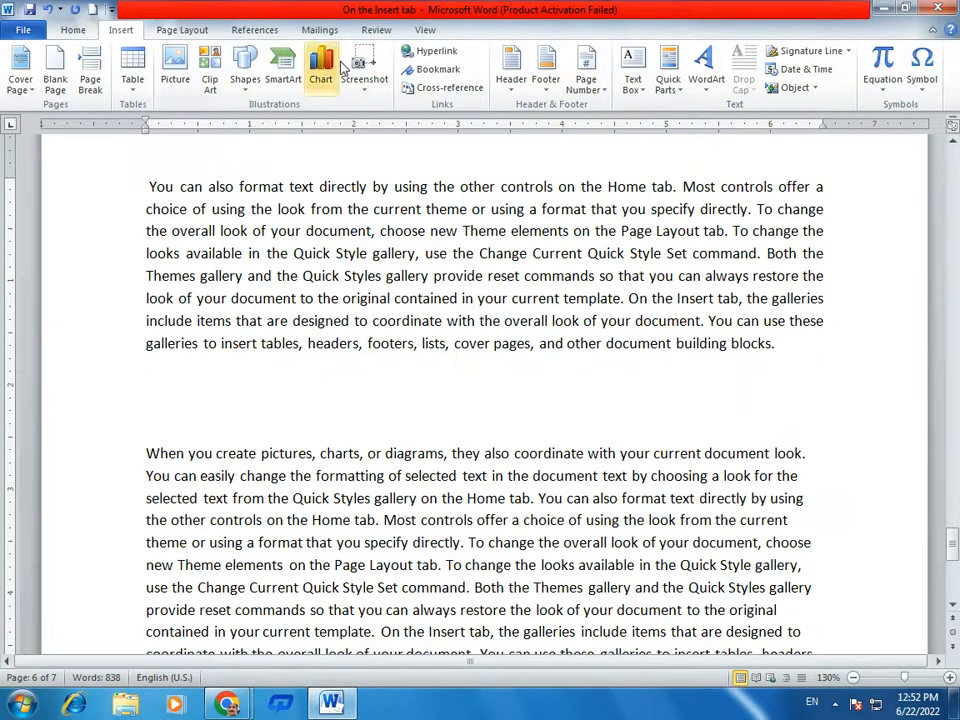
# Insert a table with five columns and five rows below the paragraph and enter Sr.no in its first cell.
pyautogui.click(136, 96)
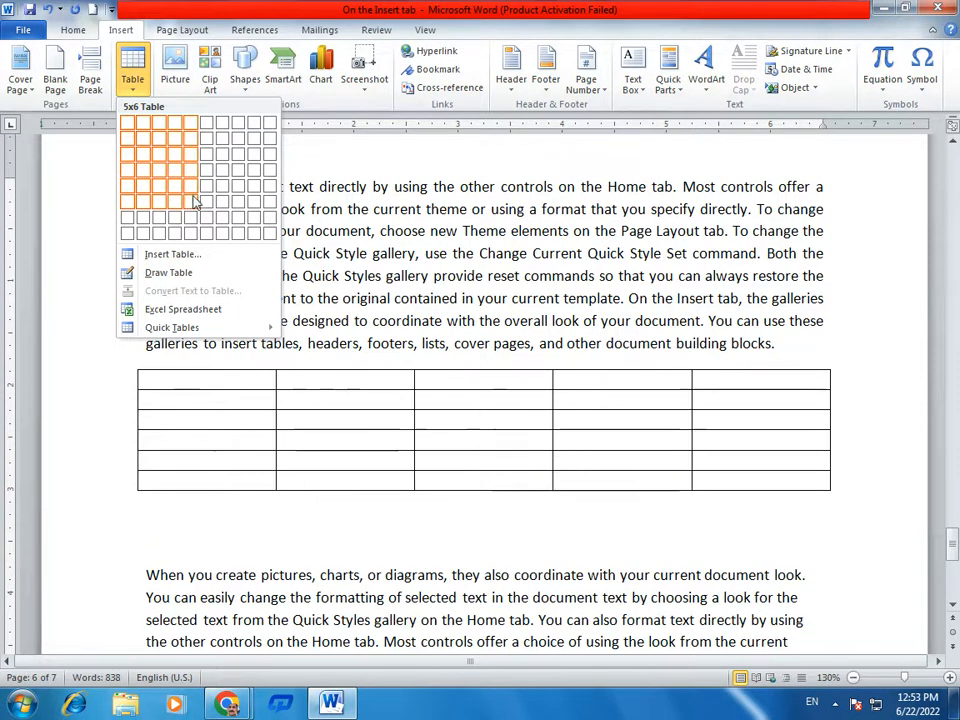
pyautogui.click(197, 195)
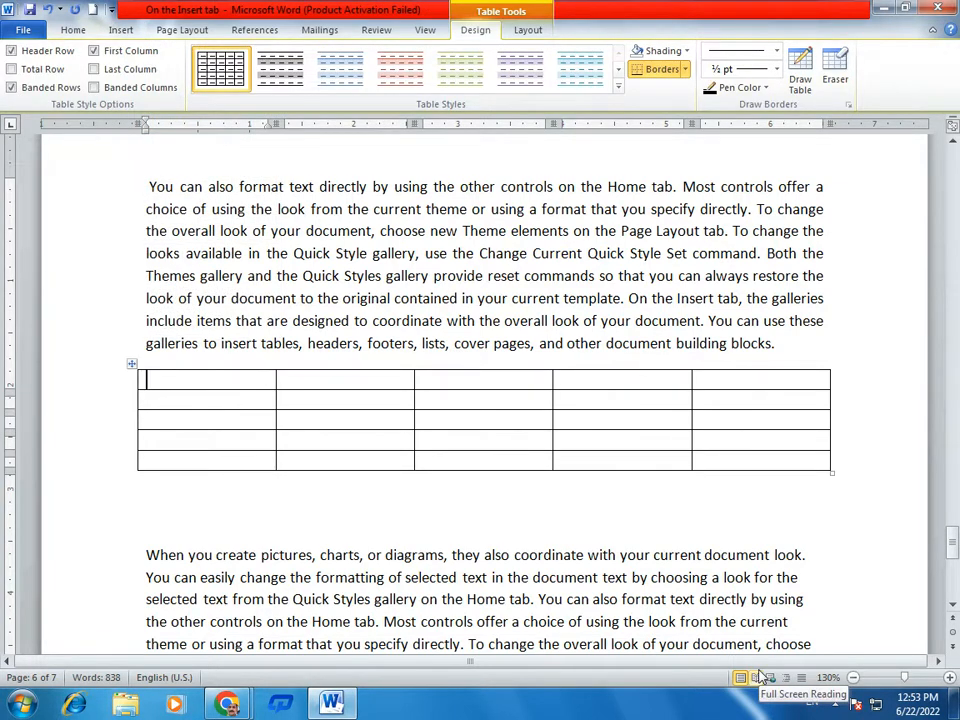
pyautogui.write('Sr.no')
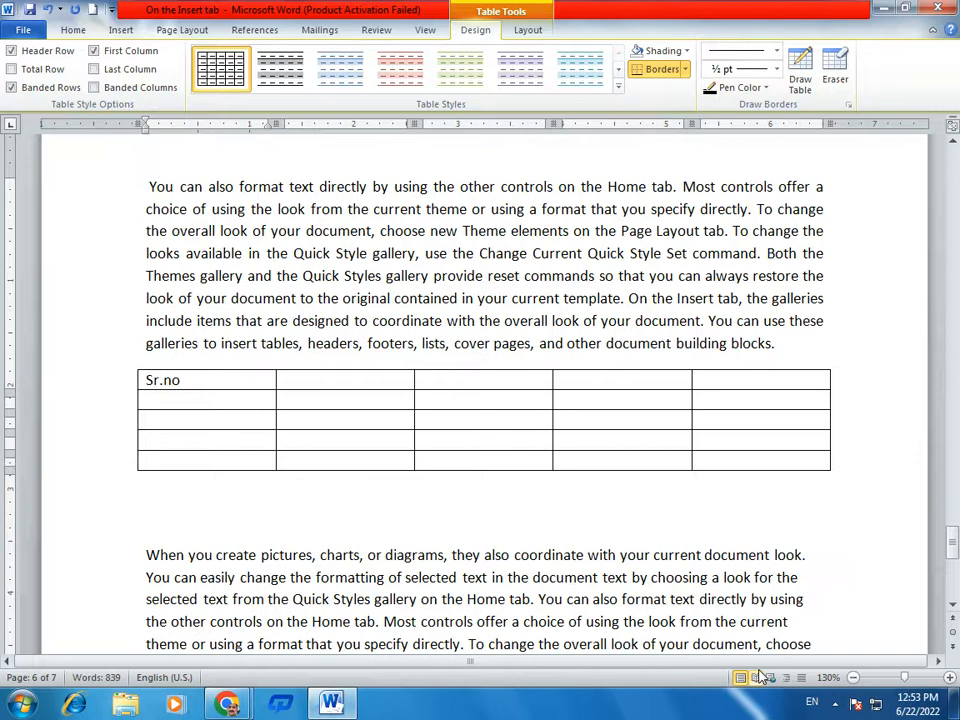
# Fill the remaining header cells of the table with the headings Name, Address, Mobile and Country.
pyautogui.press('Tab')
pyautogui.write('Name')
pyautogui.press('Tab')
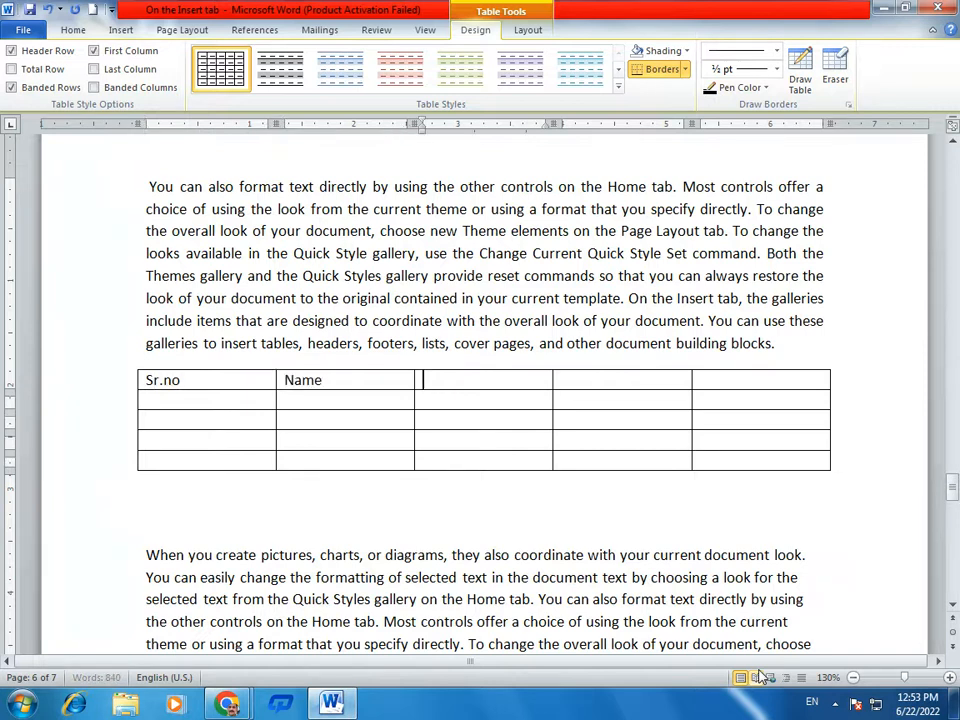
pyautogui.write('d')
pyautogui.press('BackSpace')
pyautogui.write('Address')
pyautogui.press('Tab')
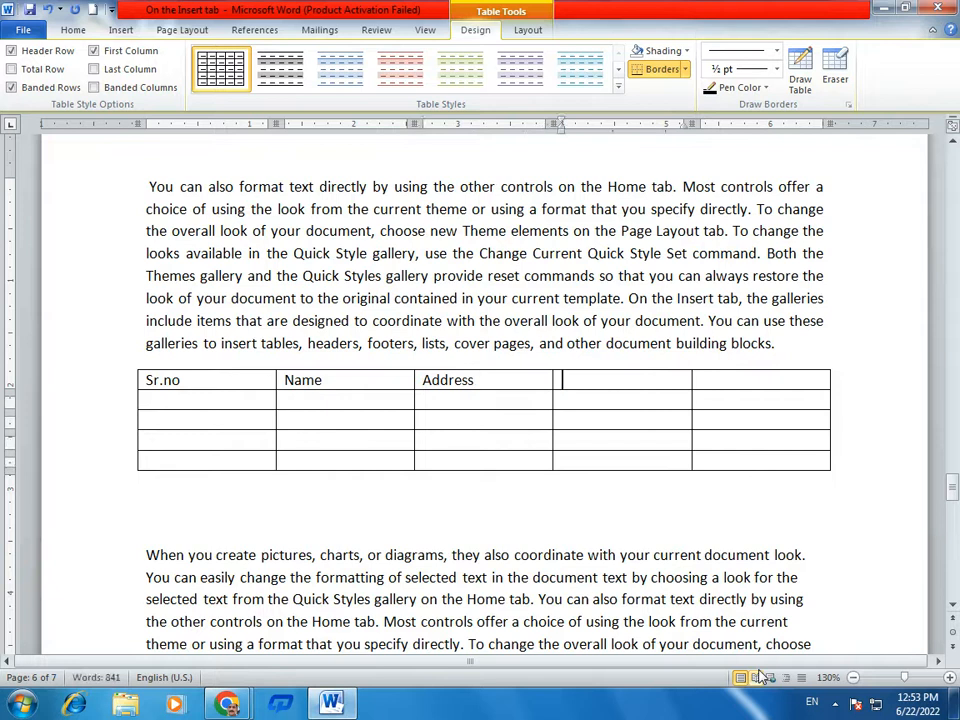
pyautogui.write('m')
pyautogui.press('BackSpace')
pyautogui.write('Mobi')
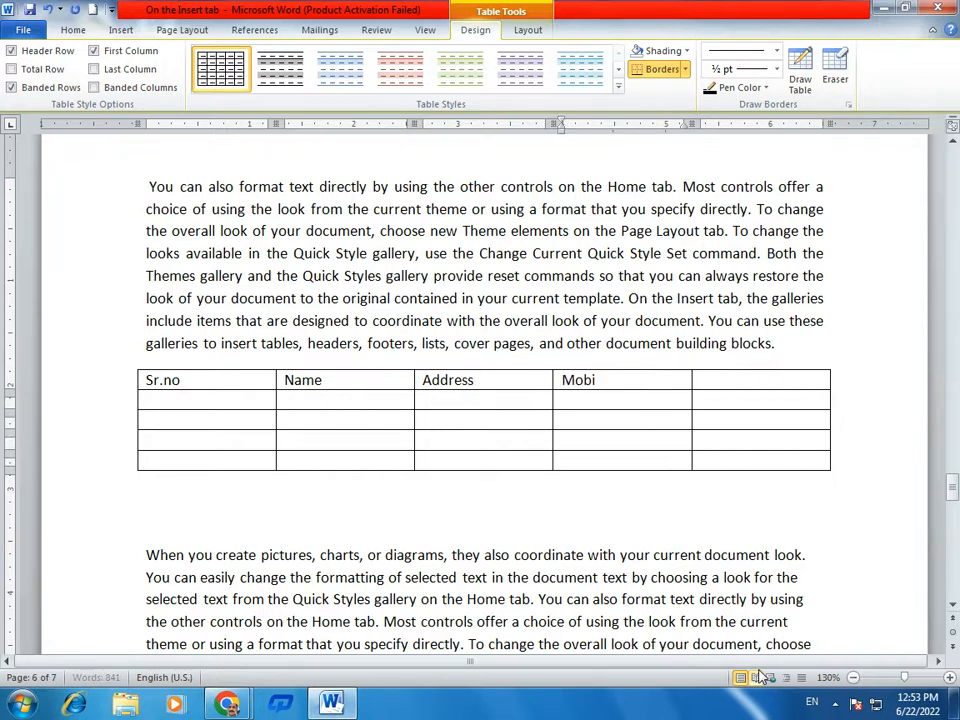
pyautogui.write('le')
pyautogui.press('Tab')
pyautogui.write('Coun')
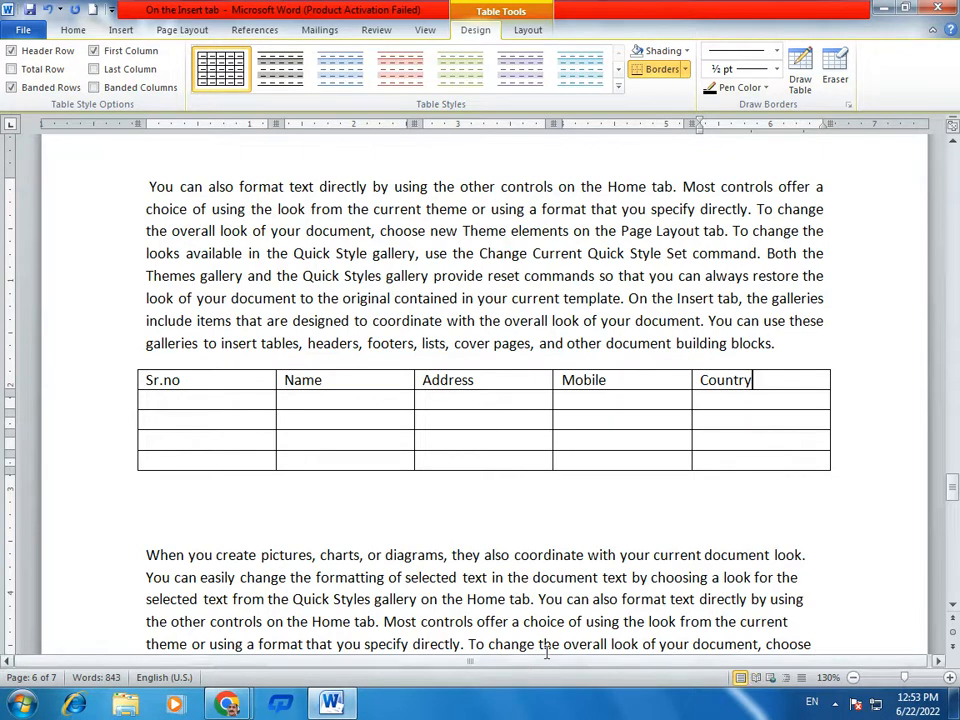
# Try different built-in table styles and apply the light aqua shading style with banded rows.
pyautogui.click(543, 462)
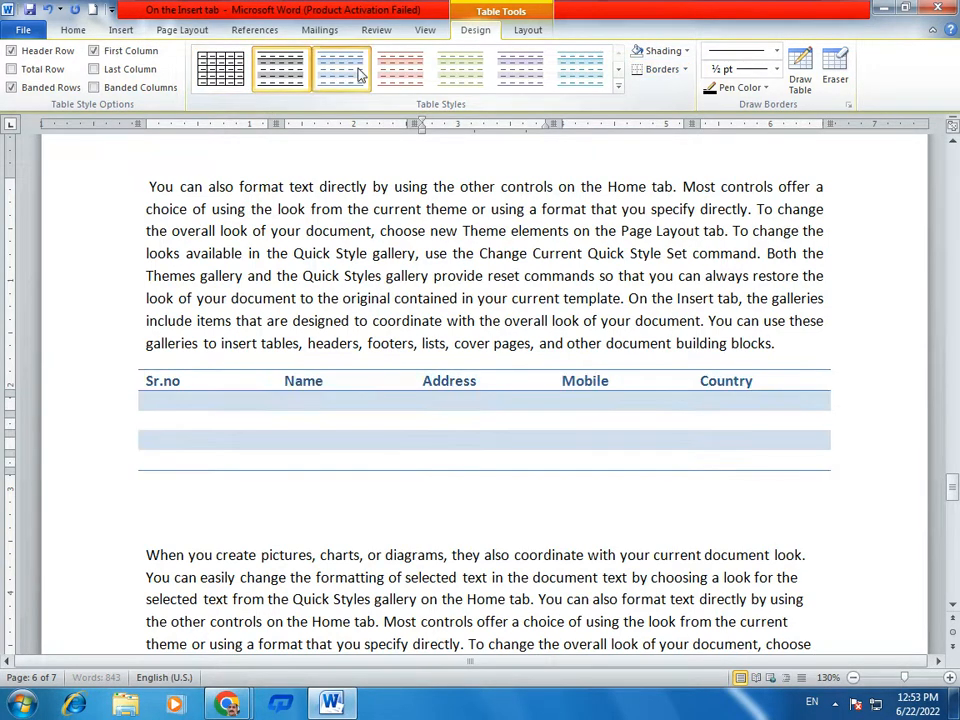
pyautogui.click(619, 90)
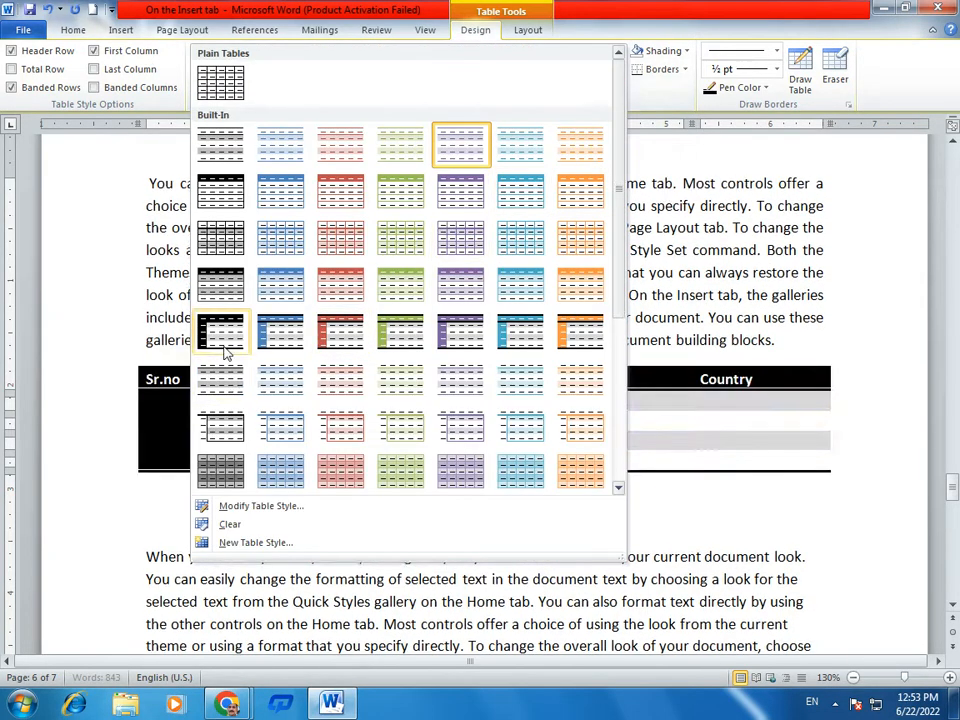
pyautogui.click(230, 350)
pyautogui.click(220, 68)
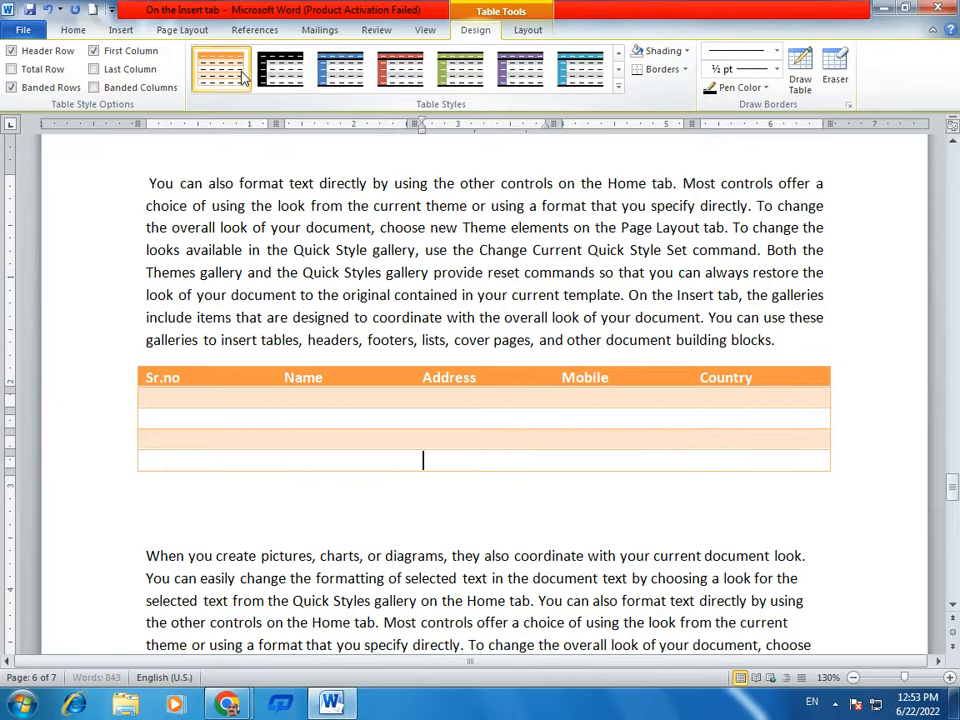
pyautogui.click(618, 87)
pyautogui.click(521, 148)
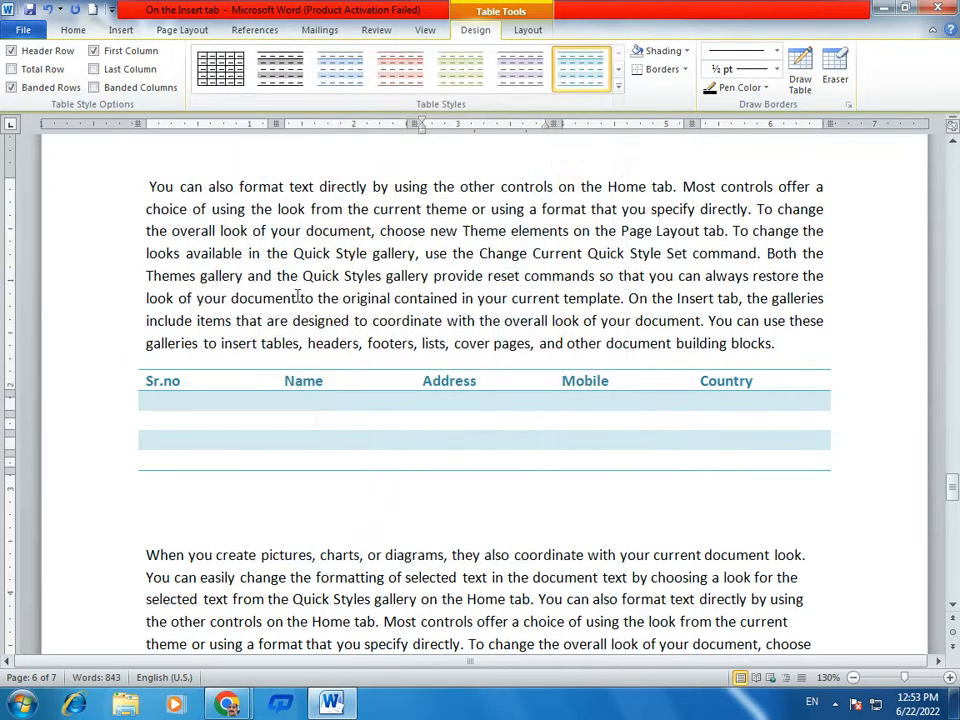
# Number the four rows below the headings 1, 2, 3 and 4 in the Sr.no column.
pyautogui.click(177, 404)
pyautogui.write('1')
pyautogui.press('Down')
pyautogui.write('2')
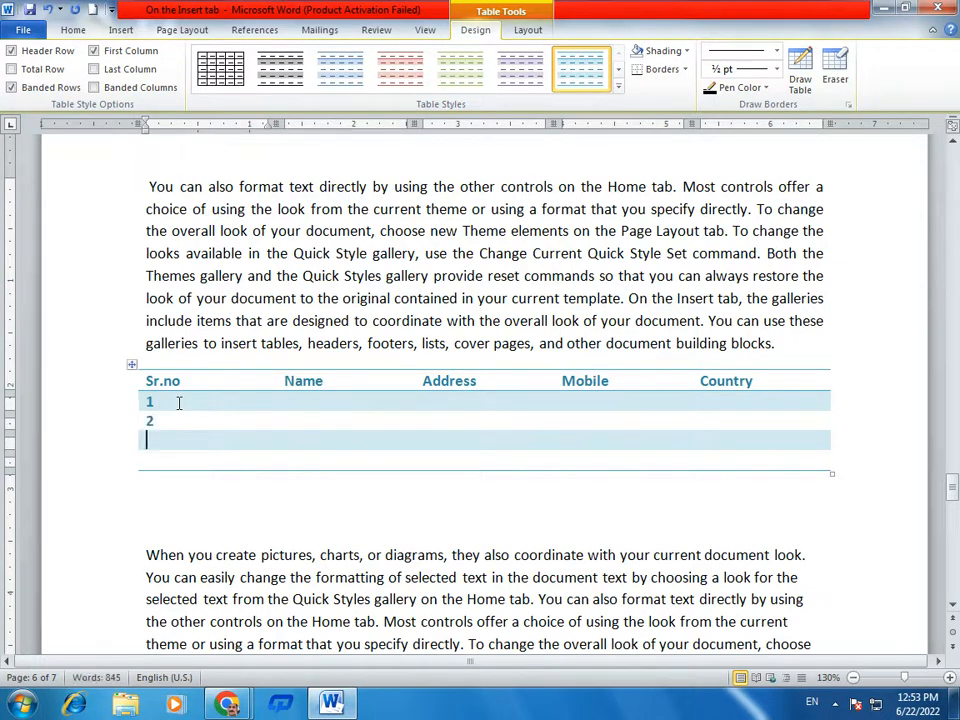
pyautogui.press('Down')
pyautogui.write('3')
pyautogui.press('Down')
pyautogui.write('4')
# Enter a person's first name in the Name column for each of the four numbered rows.
pyautogui.press('Up')
pyautogui.press('Up')
pyautogui.press('Up')
pyautogui.press('Tab')
pyautogui.write('A')
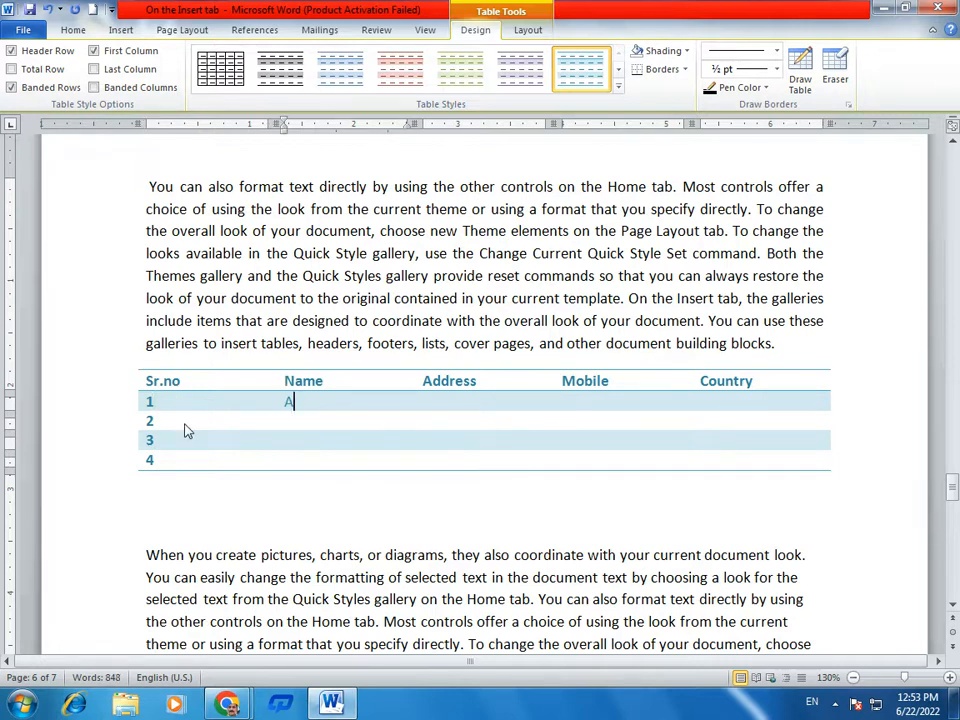
pyautogui.write('SIF')
pyautogui.press('Down')
pyautogui.write('KASHIF')
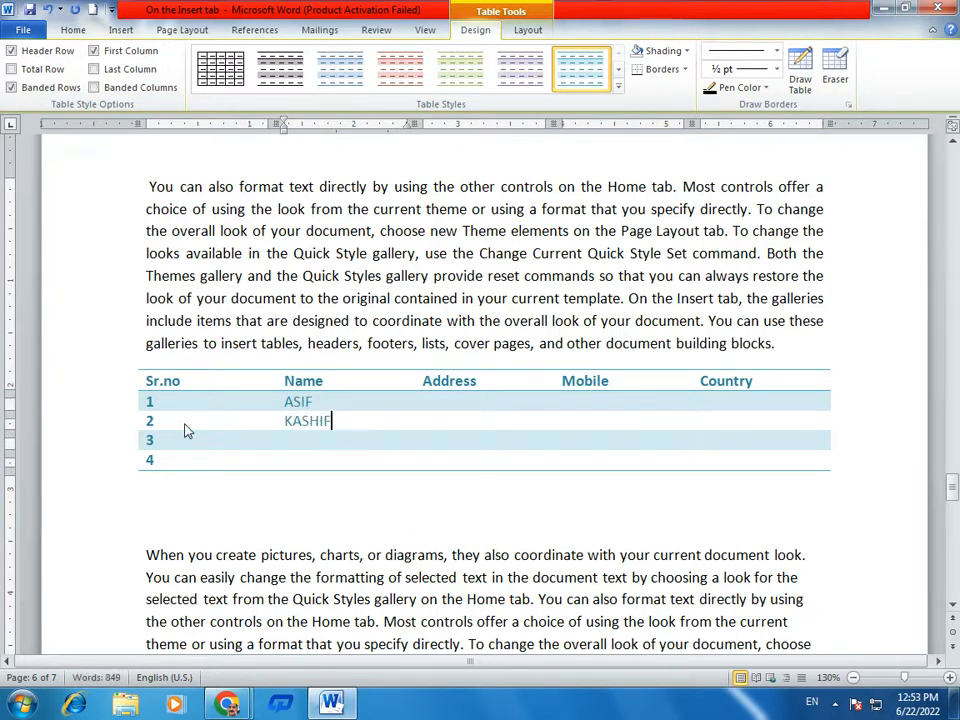
pyautogui.press('Down')
pyautogui.write('NASIR')
pyautogui.press('Down')
pyautogui.write('HAM')
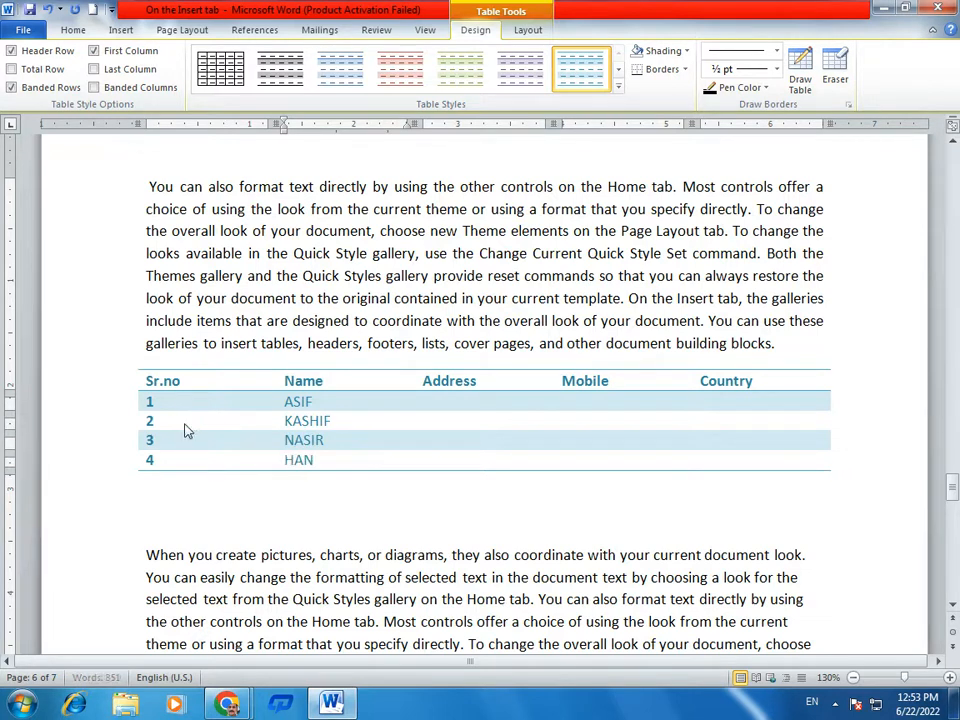
# Fill the Address column of rows 1 to 4 with PAK, AUS, VIE and SUO.
pyautogui.press('Up')
pyautogui.press('Up')
pyautogui.press('Up')
pyautogui.press('Tab')
pyautogui.write('PAK')
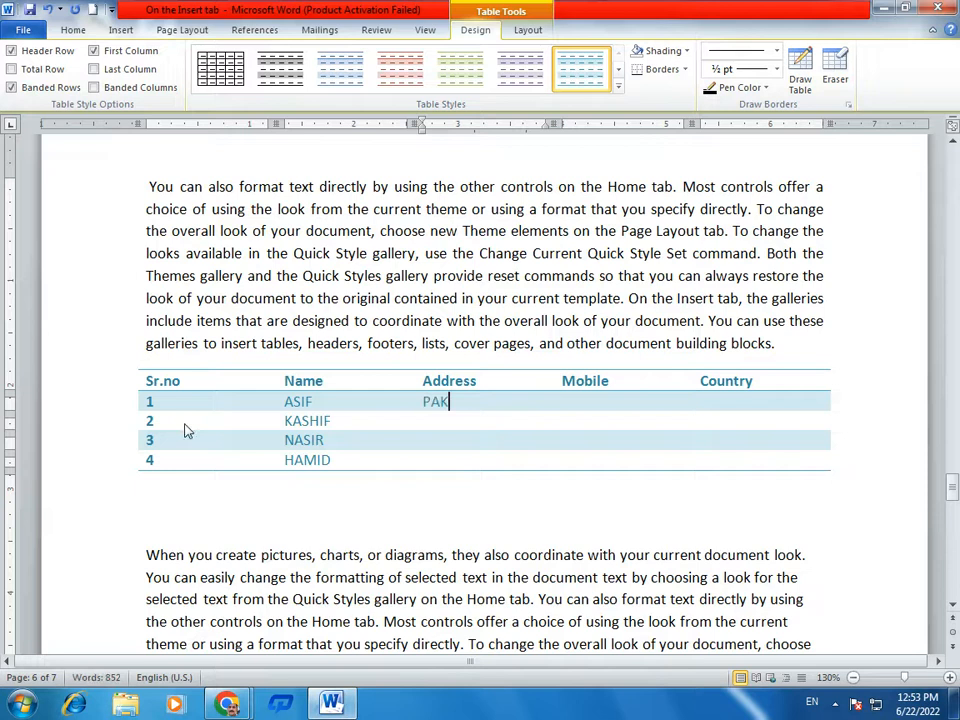
pyautogui.press('Down')
pyautogui.write('AUS')
pyautogui.press('Down')
pyautogui.write('V')
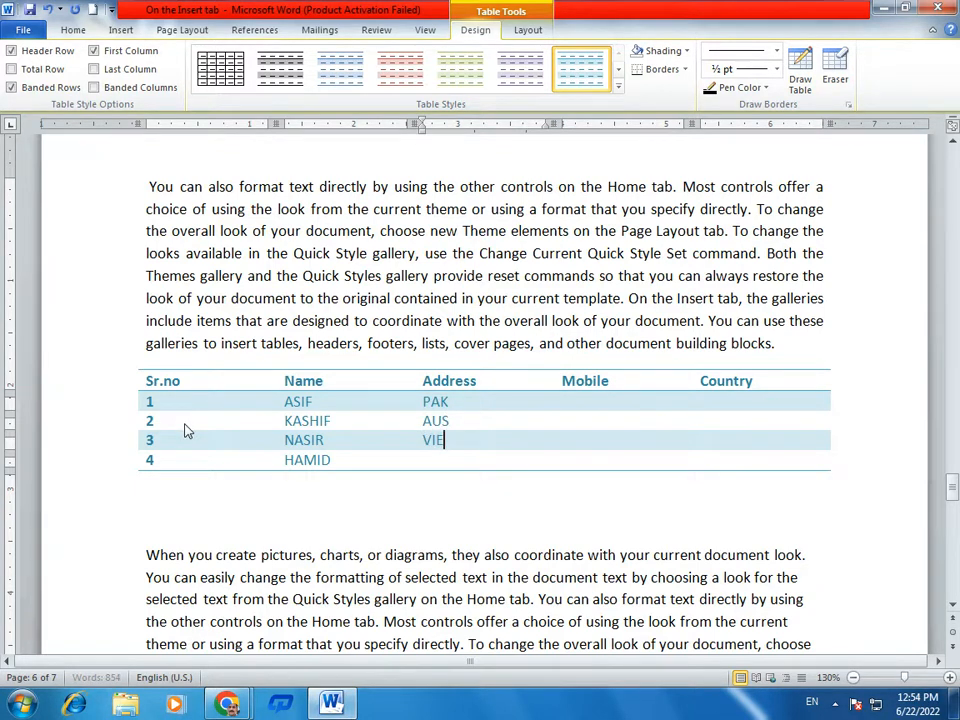
pyautogui.press('Down')
pyautogui.write('S')
# Enter a short mobile number in the Mobile column for each of the four numbered rows.
pyautogui.press('Up')
pyautogui.press('Up')
pyautogui.press('Up')
pyautogui.press('Right')
pyautogui.write('0300')
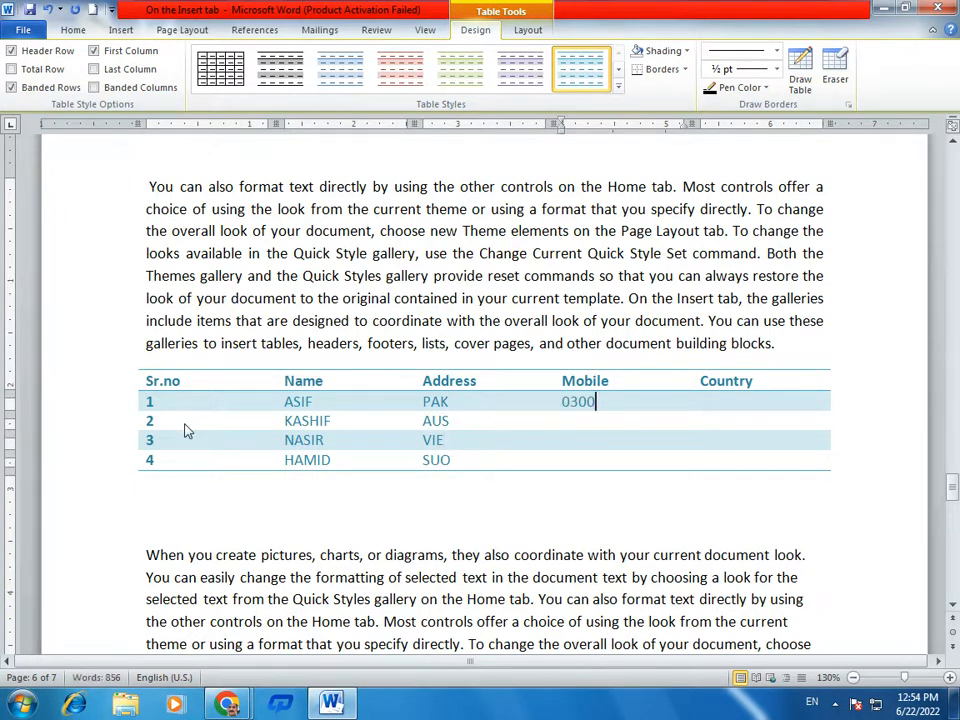
pyautogui.press('Down')
pyautogui.write('0322')
pyautogui.press('Down')
pyautogui.write('0224')
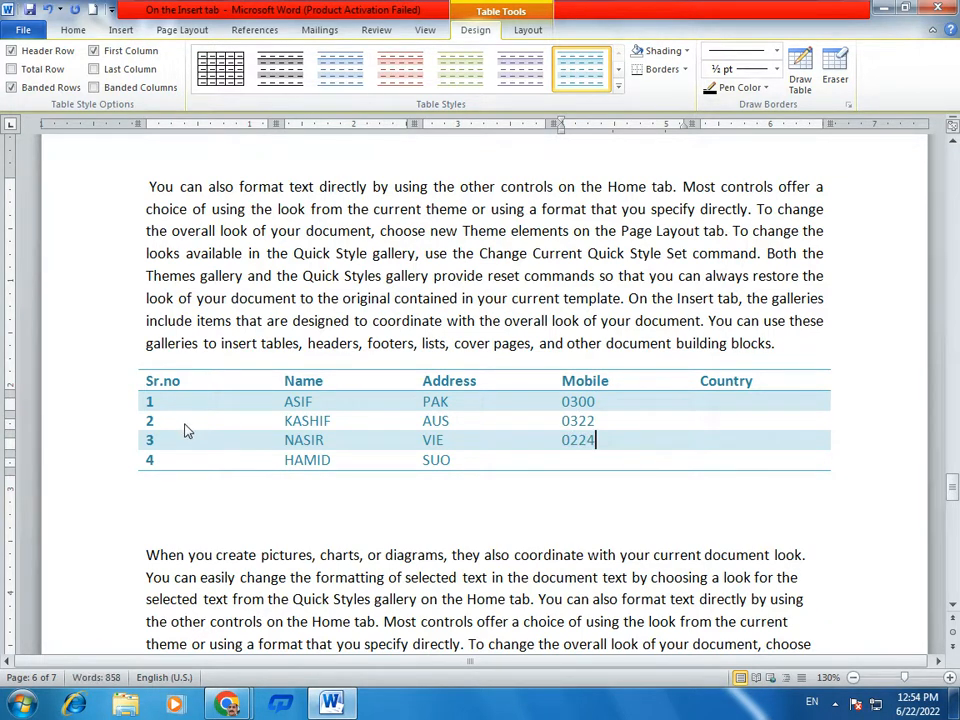
pyautogui.press('Down')
pyautogui.write('2121')
# Fill the Country column of rows 1 to 4 with PAK, IND, AUS and BEL.
pyautogui.press('Up')
pyautogui.press('Up')
pyautogui.press('Up')
pyautogui.press('Tab')
pyautogui.write('PAK')
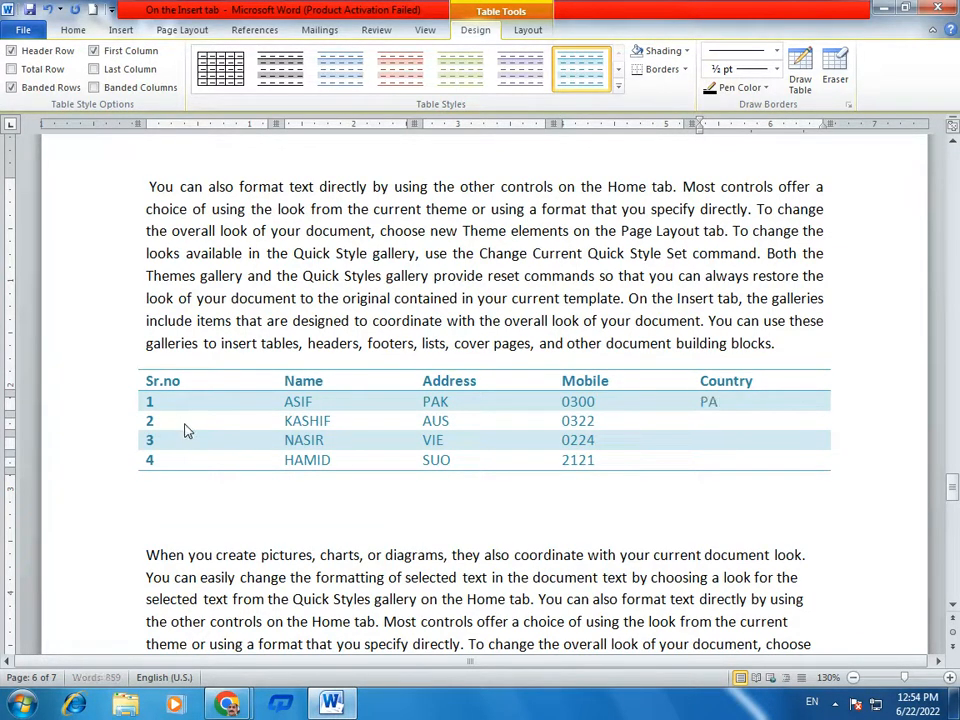
pyautogui.doubleClick(184, 423)
pyautogui.press('Tab')
pyautogui.press('Tab')
pyautogui.press('Tab')
pyautogui.press('Tab')
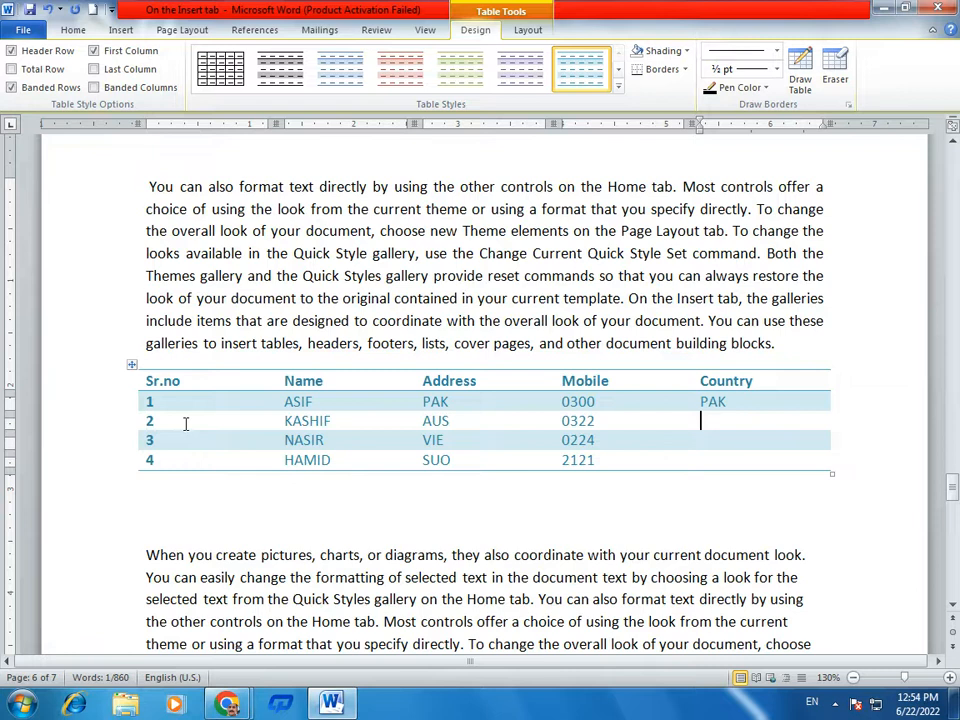
pyautogui.write('IND')
pyautogui.press('Down')
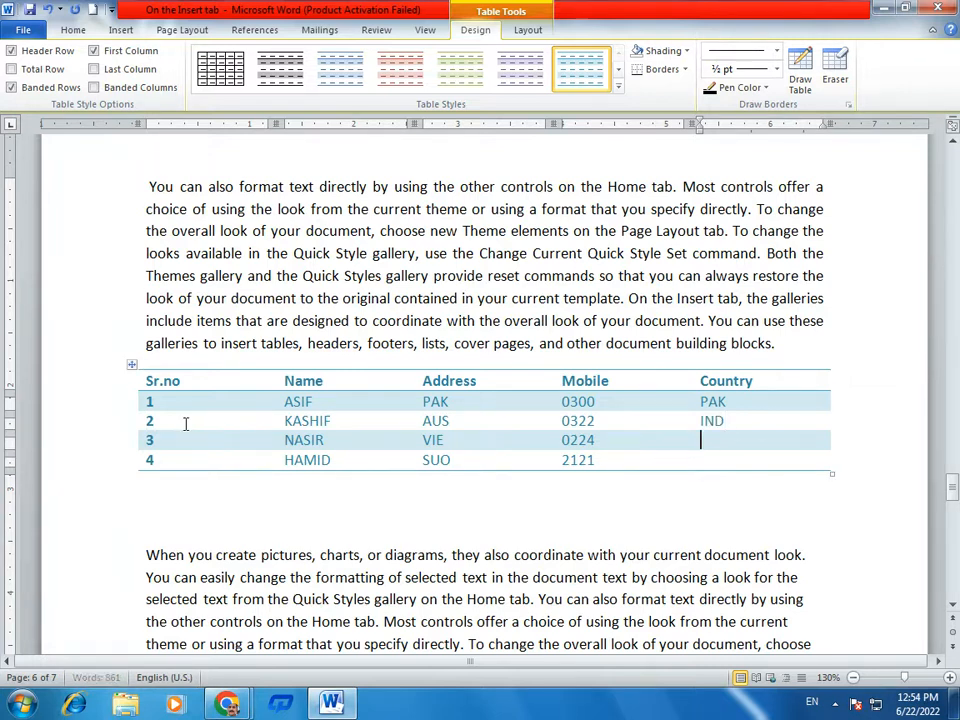
pyautogui.write('AUS')
pyautogui.press('Down')
pyautogui.write('BEL')
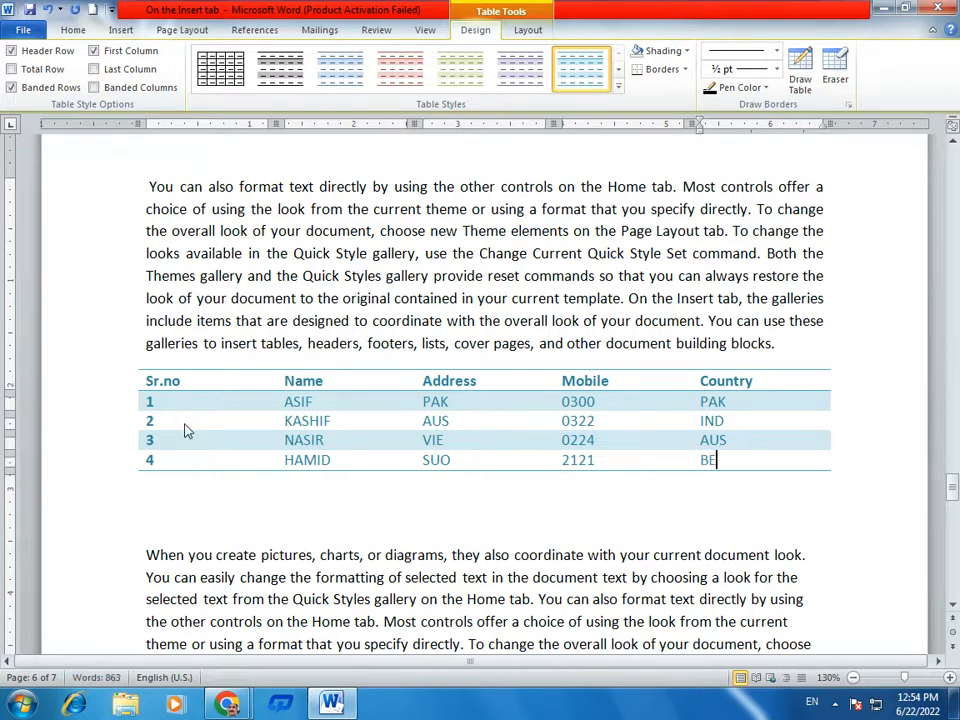
pyautogui.click(715, 492)
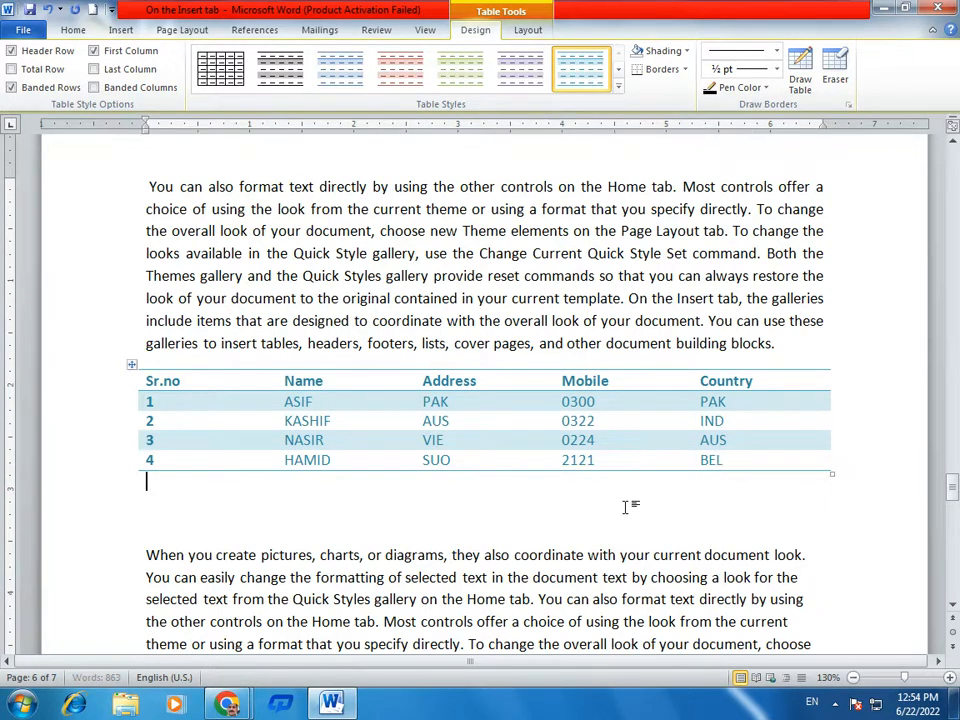
# Restyle the table with the green built-in style that has a solid header row and banded rows.
pyautogui.click(499, 457)
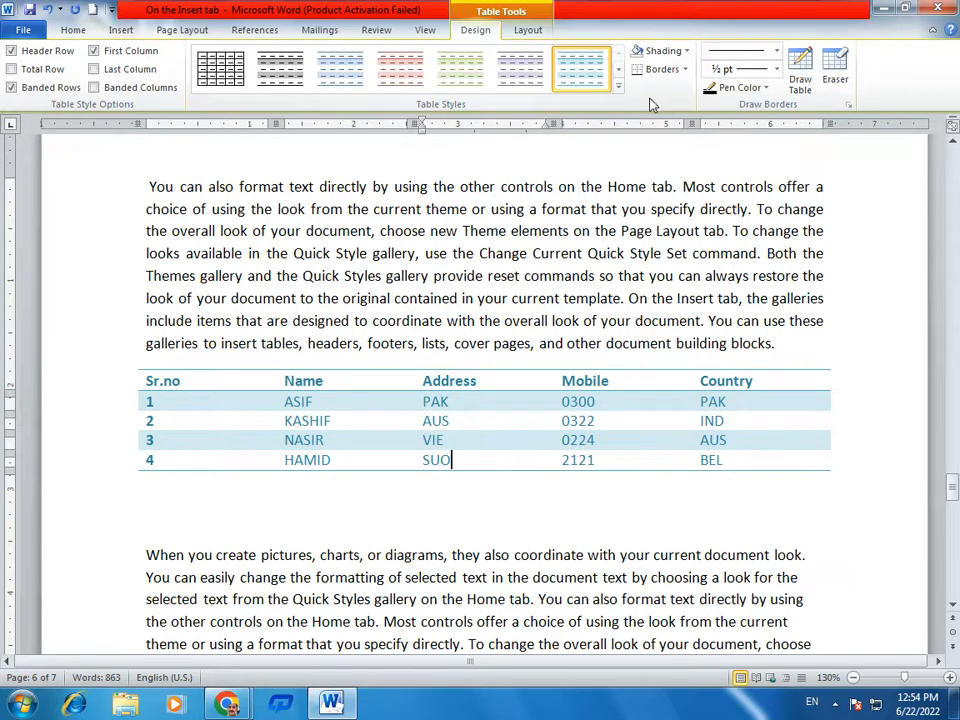
pyautogui.click(618, 86)
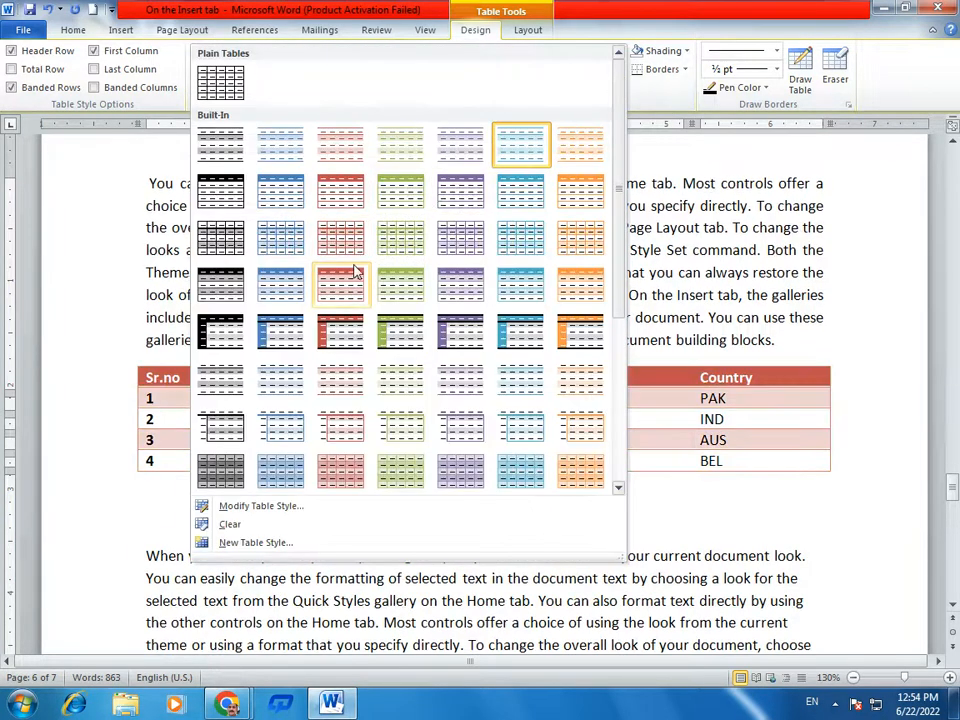
pyautogui.click(411, 283)
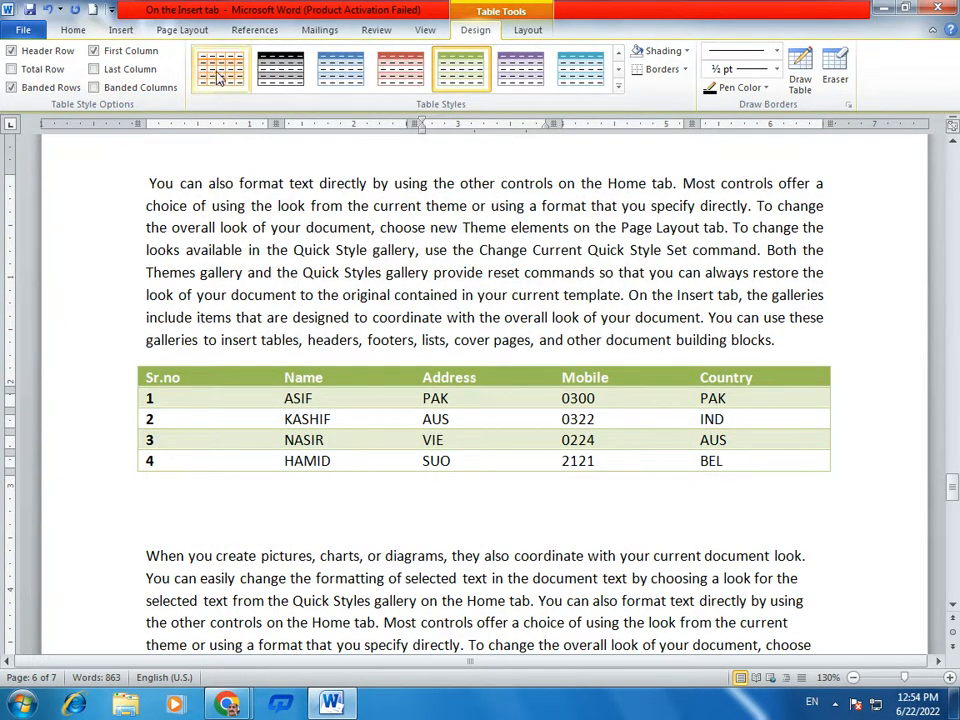
# Turn on the Last Column, Banded Columns and Total Row style options for the table.
pyautogui.click(94, 70)
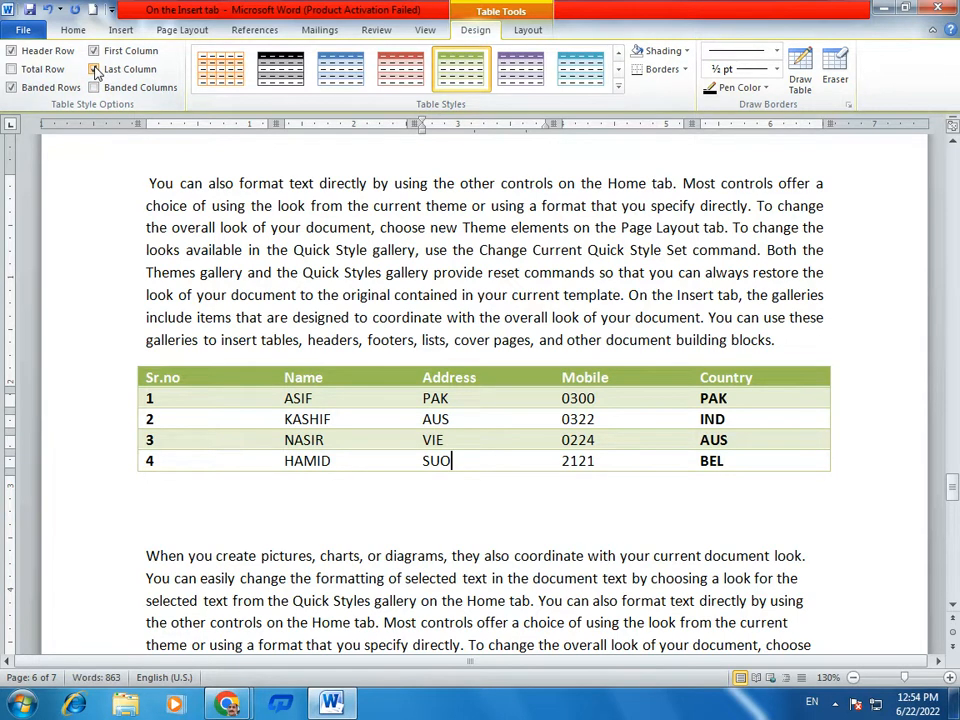
pyautogui.click(94, 70)
pyautogui.click(94, 70)
pyautogui.click(94, 88)
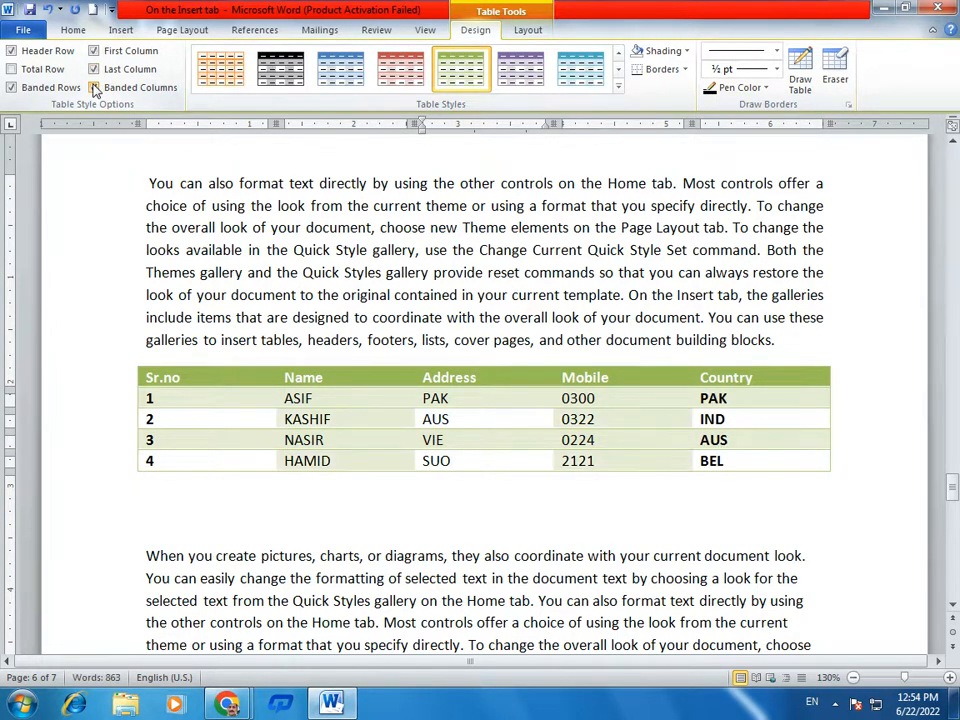
pyautogui.click(11, 70)
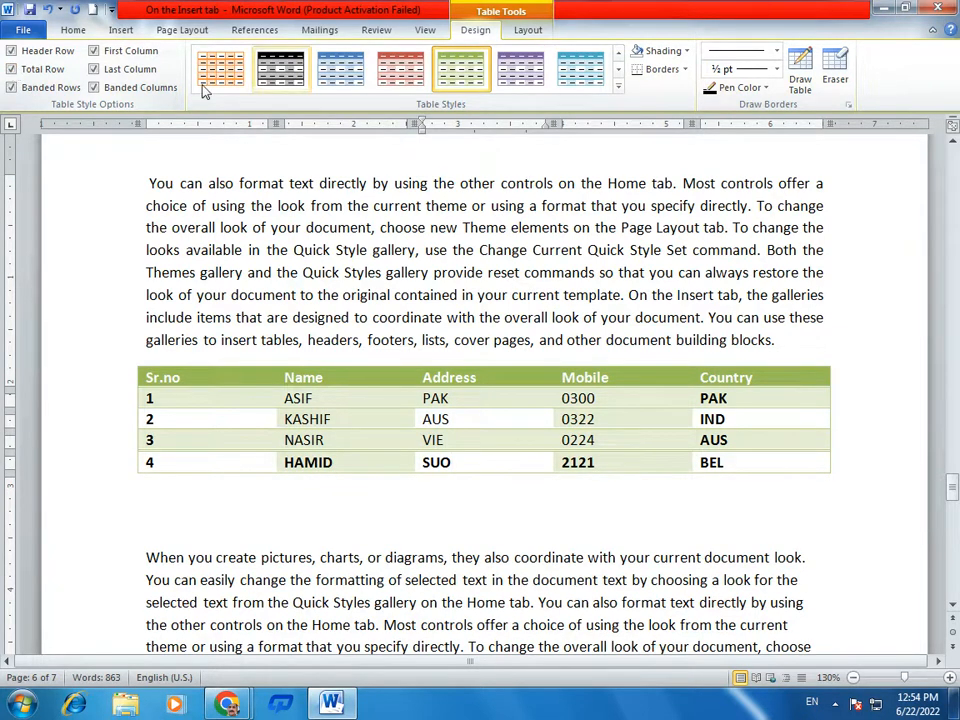
# Try the blue variant of the table style and switch the table to the purple variant.
pyautogui.click(340, 68)
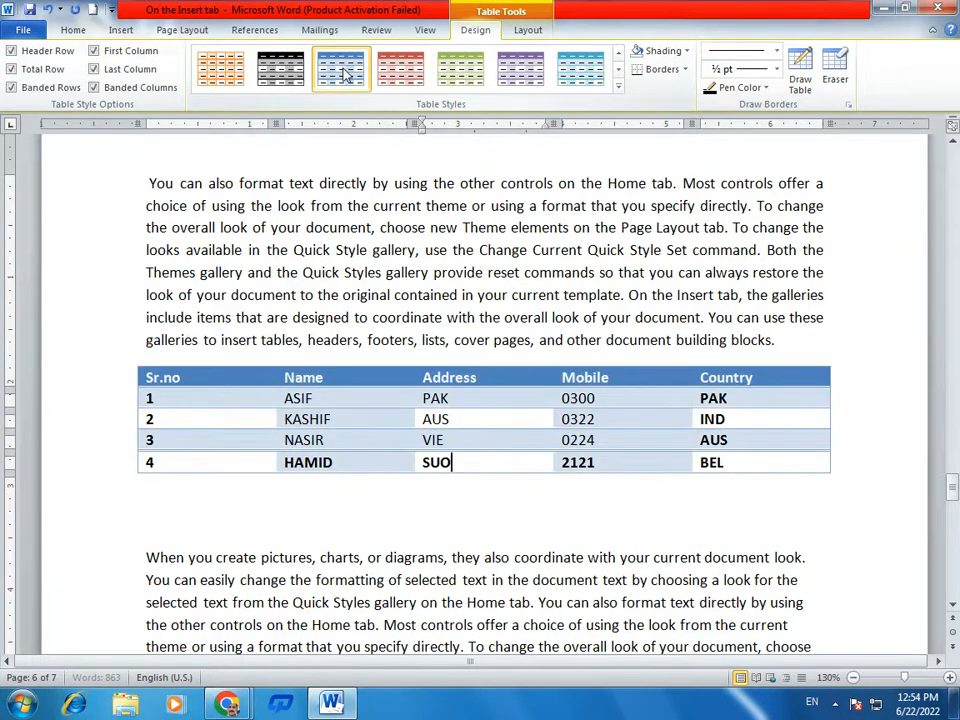
pyautogui.click(93, 69)
pyautogui.click(93, 69)
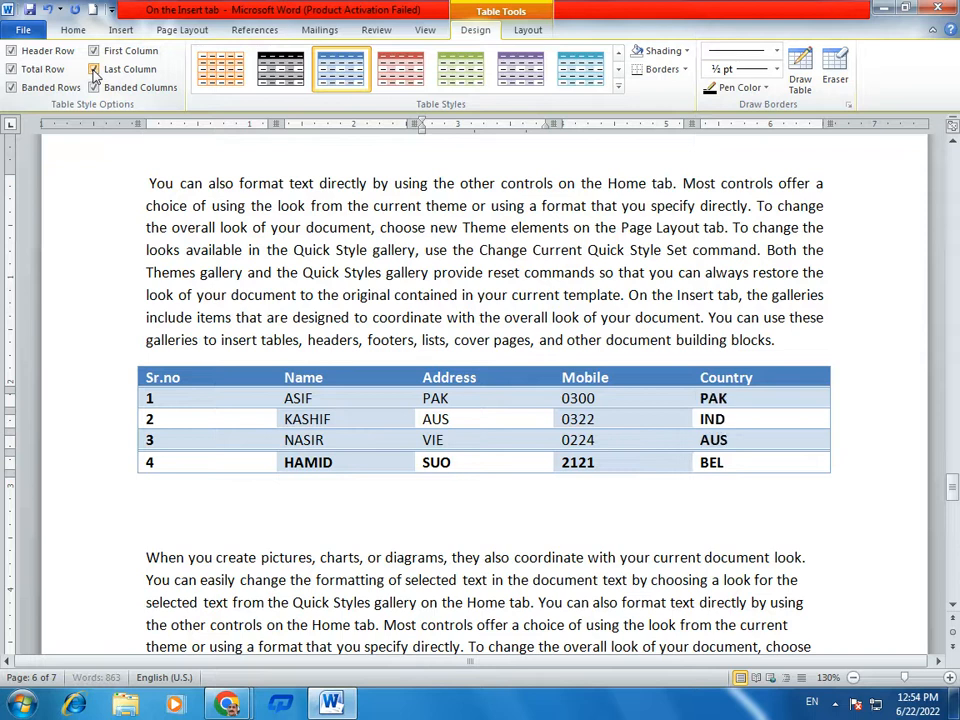
pyautogui.click(518, 75)
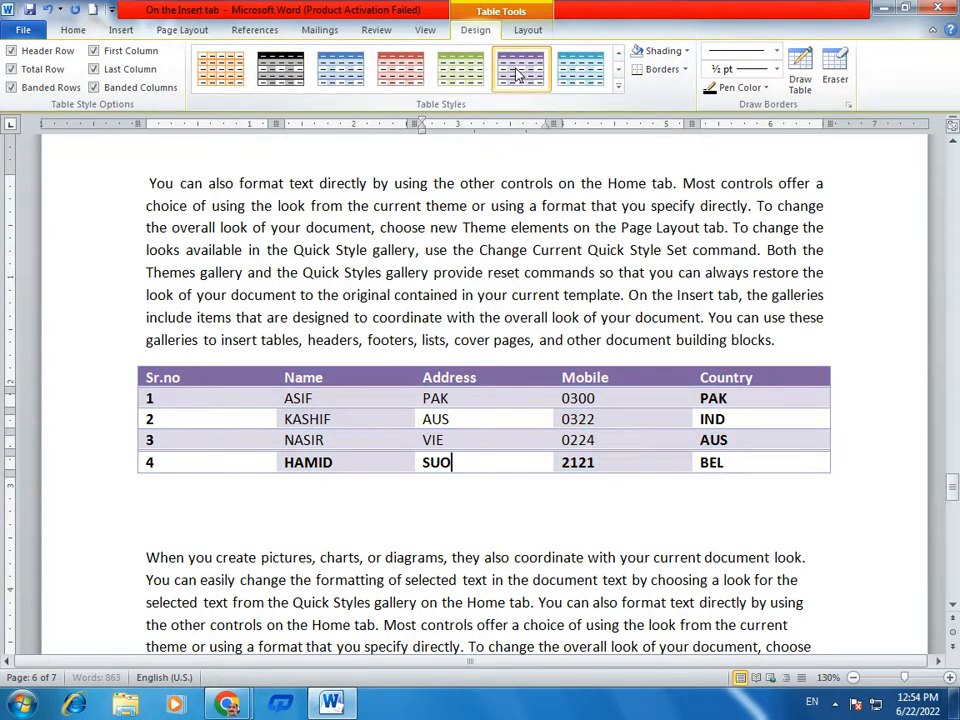
# Set the border line style to a double line and leave table drawing mode.
pyautogui.click(776, 50)
pyautogui.click(727, 140)
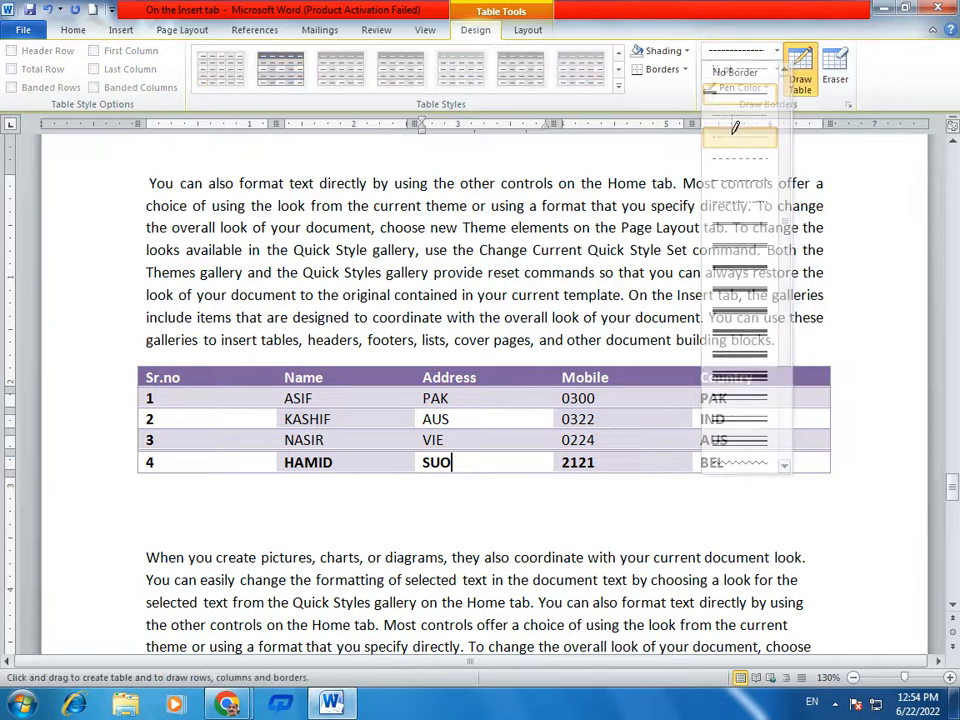
pyautogui.click(776, 50)
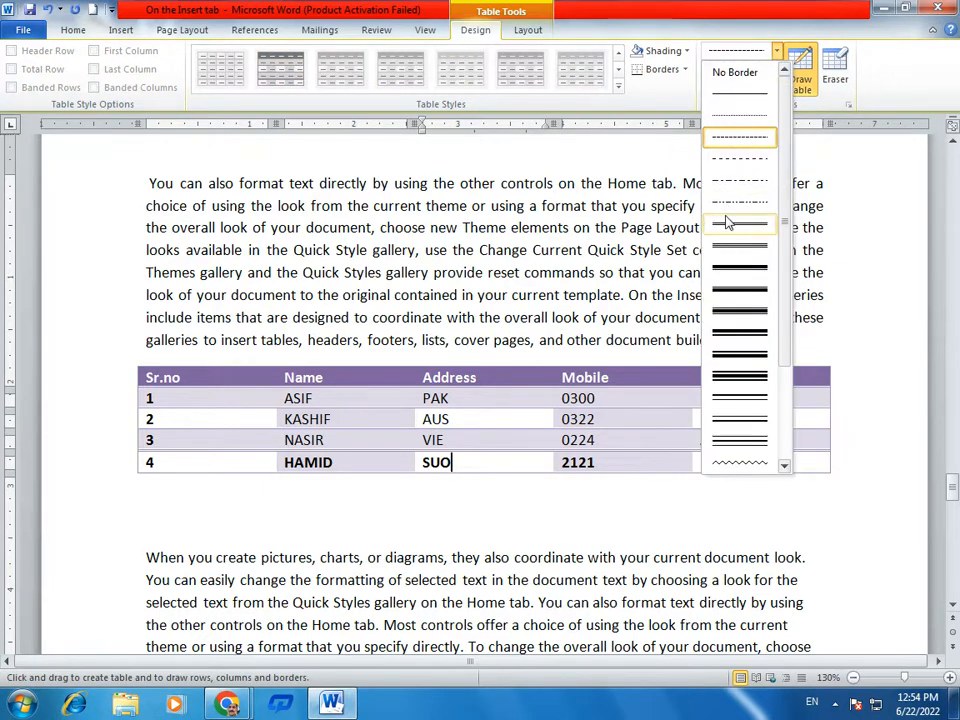
pyautogui.click(731, 222)
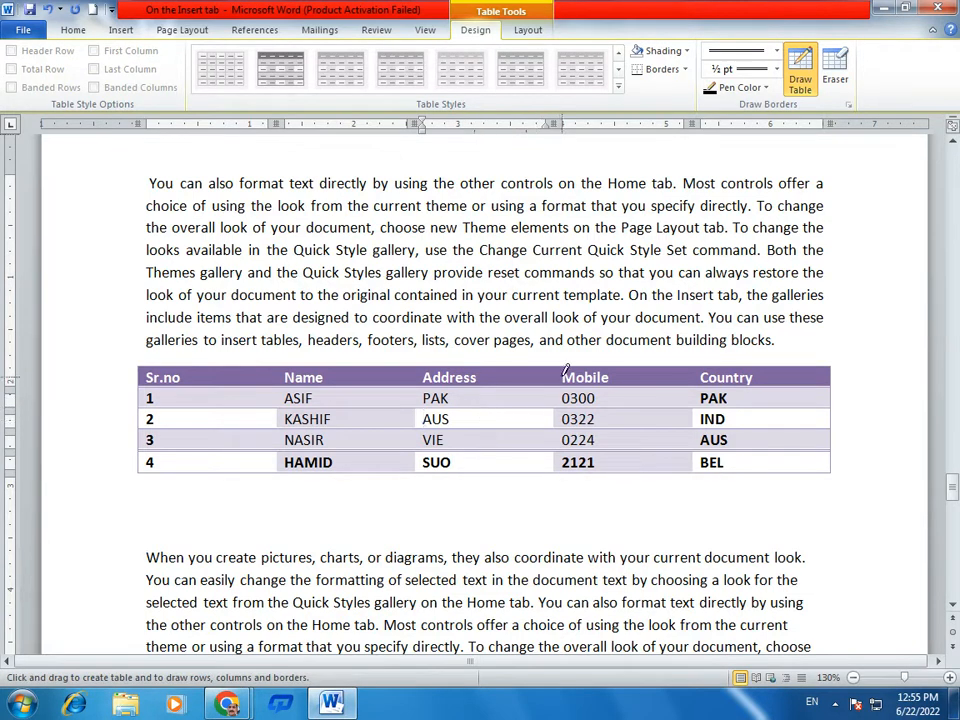
pyautogui.press('Escape')
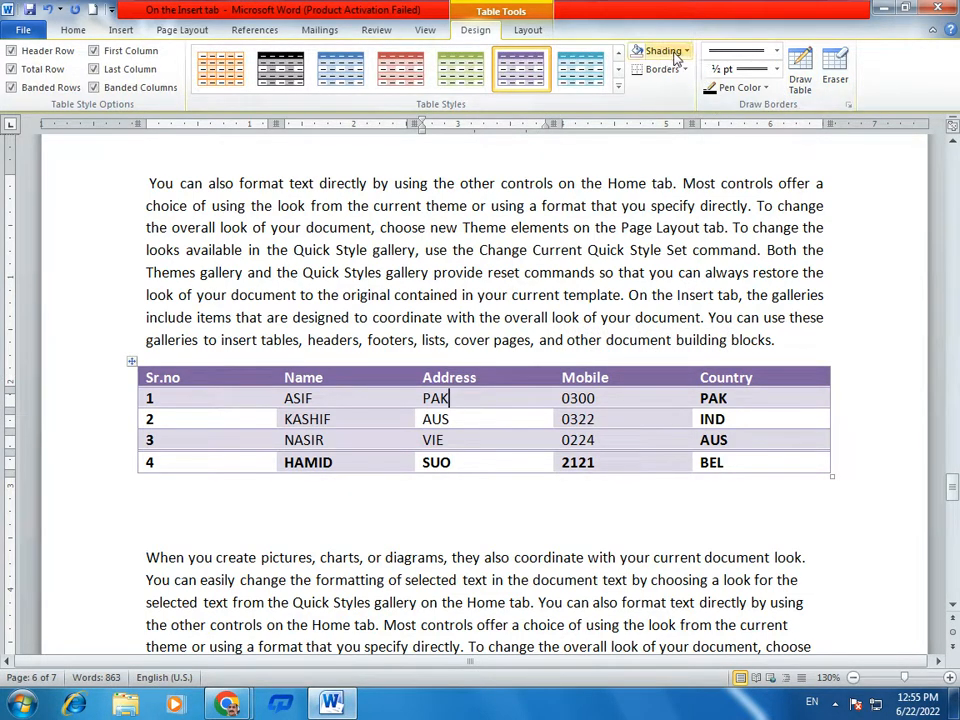
# Shade the Address cell containing PAK in row 1 light blue.
pyautogui.click(686, 51)
pyautogui.click(677, 140)
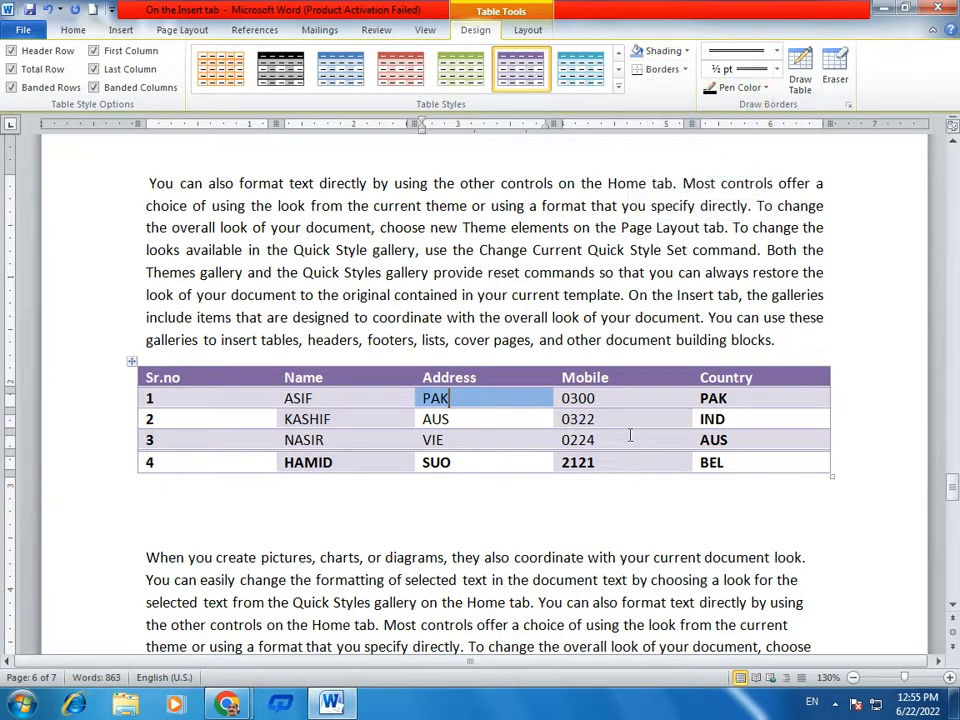
# Shade the Mobile cell in row 2 dark brown.
pyautogui.click(686, 51)
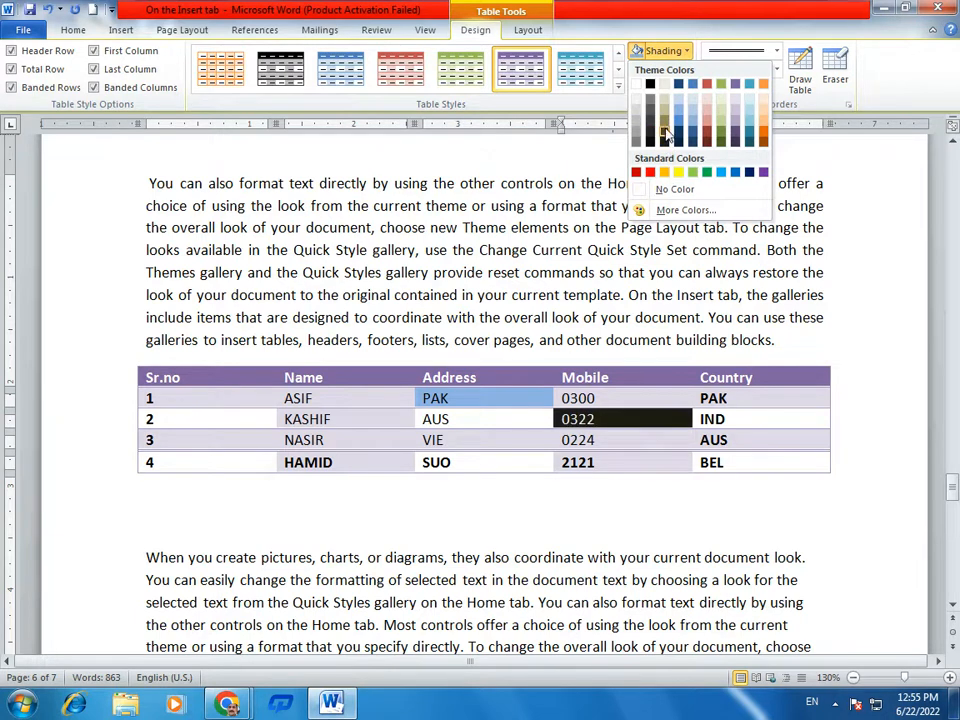
pyautogui.click(663, 139)
# Put a double-line border around the Name cell in row 2 and apply double-line borders to all cells of the table.
pyautogui.click(378, 420)
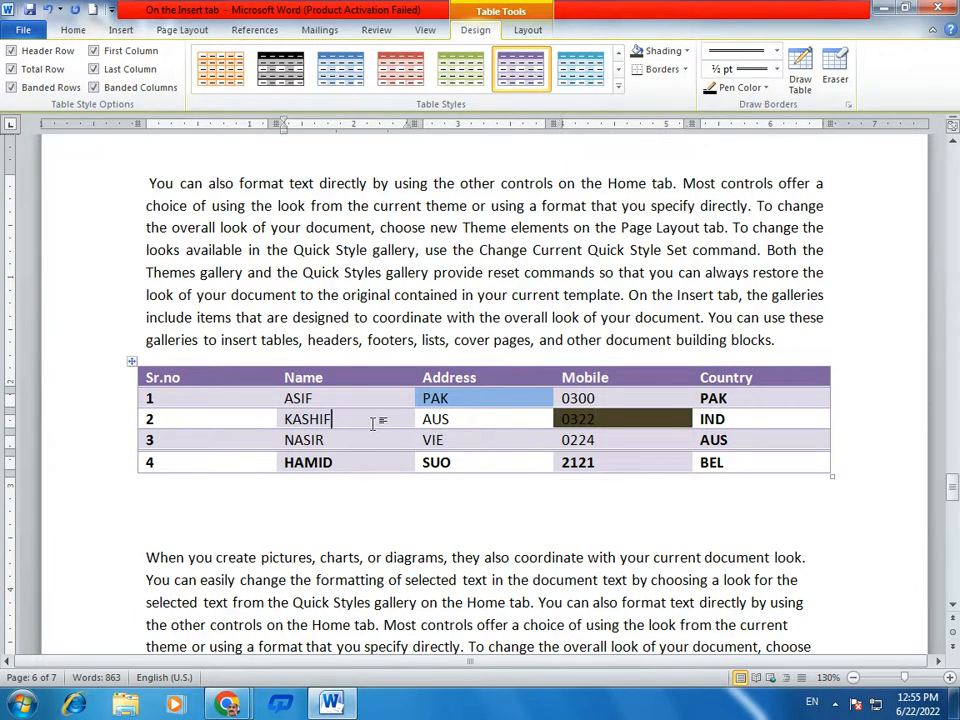
pyautogui.click(684, 69)
pyautogui.click(676, 185)
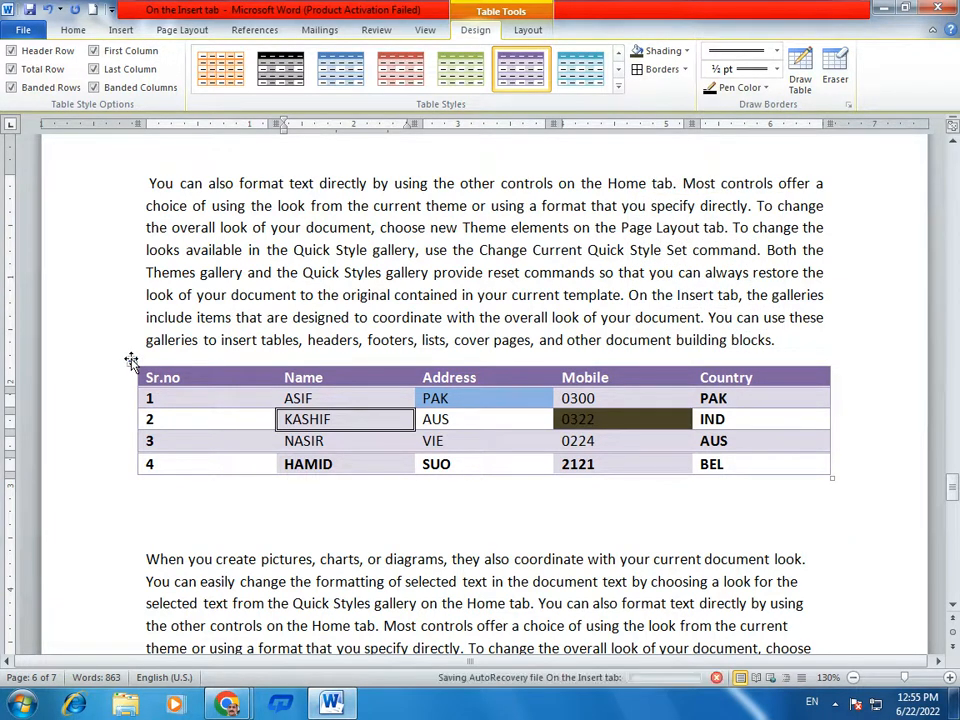
pyautogui.click(131, 360)
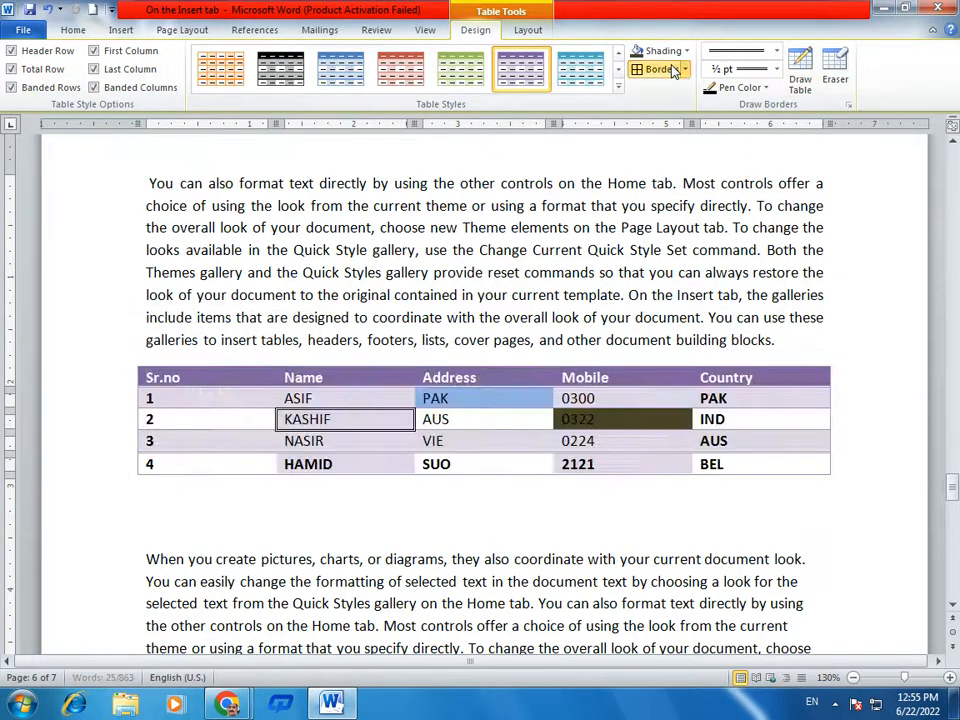
pyautogui.click(455, 441)
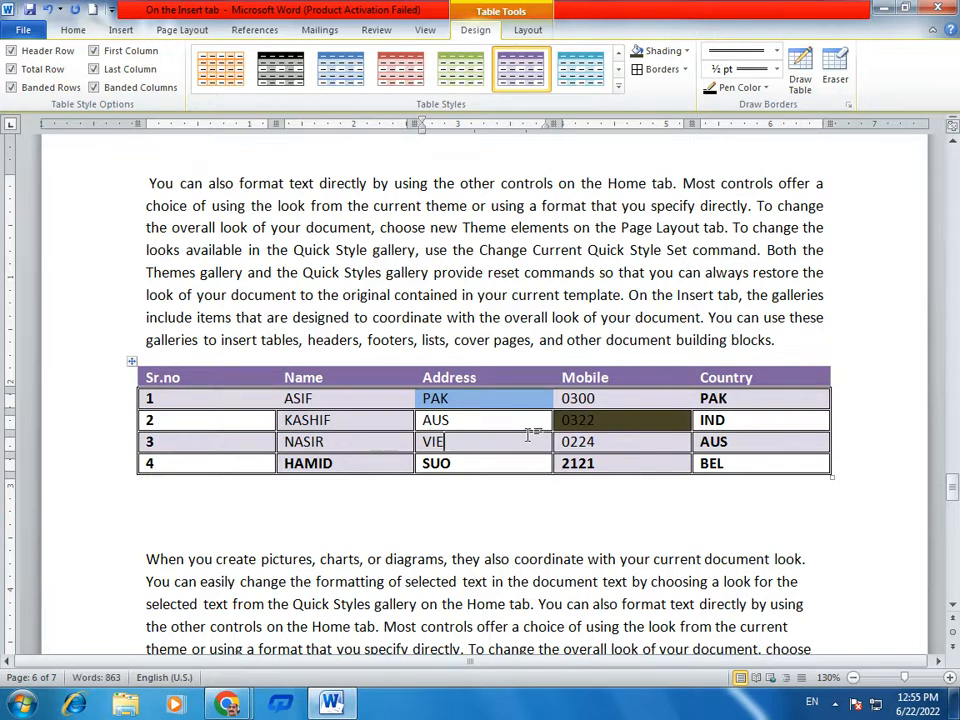
pyautogui.click(101, 29)
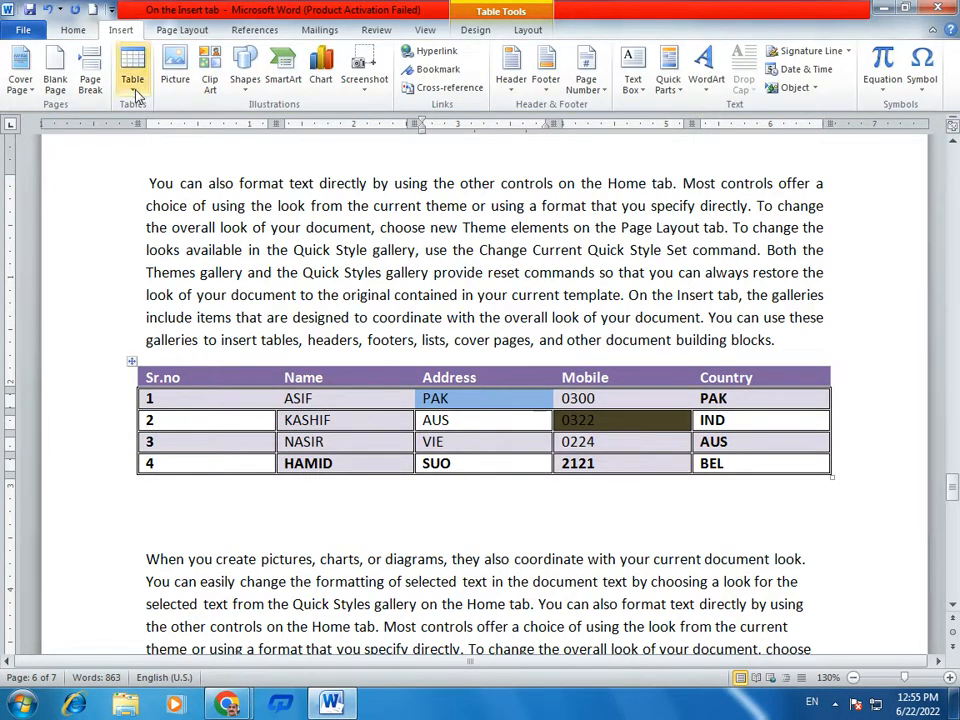
pyautogui.click(377, 424)
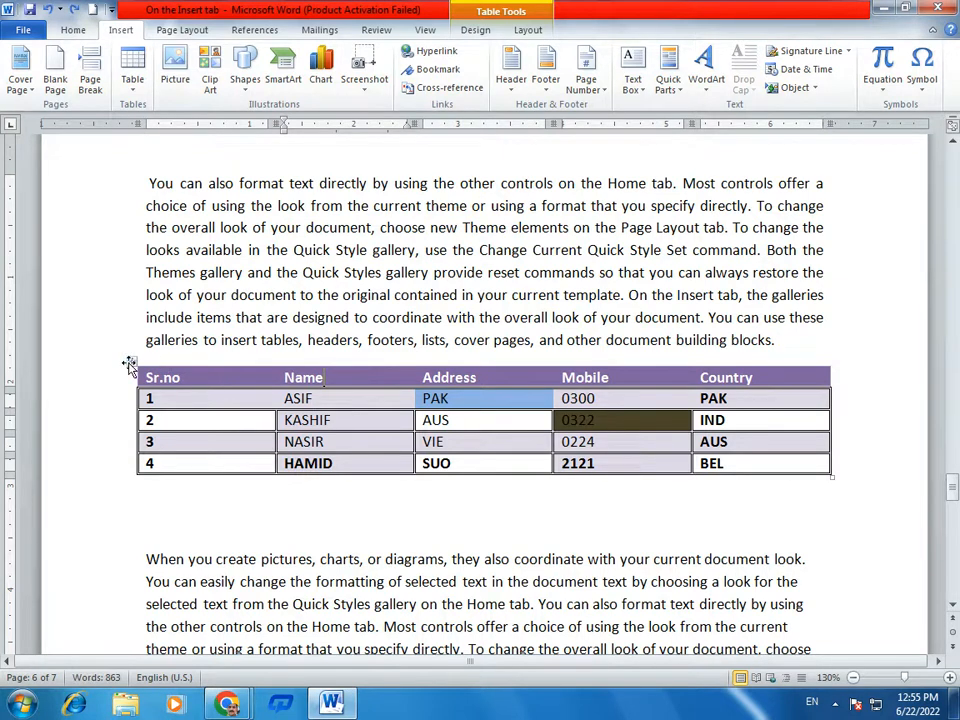
pyautogui.click(131, 361)
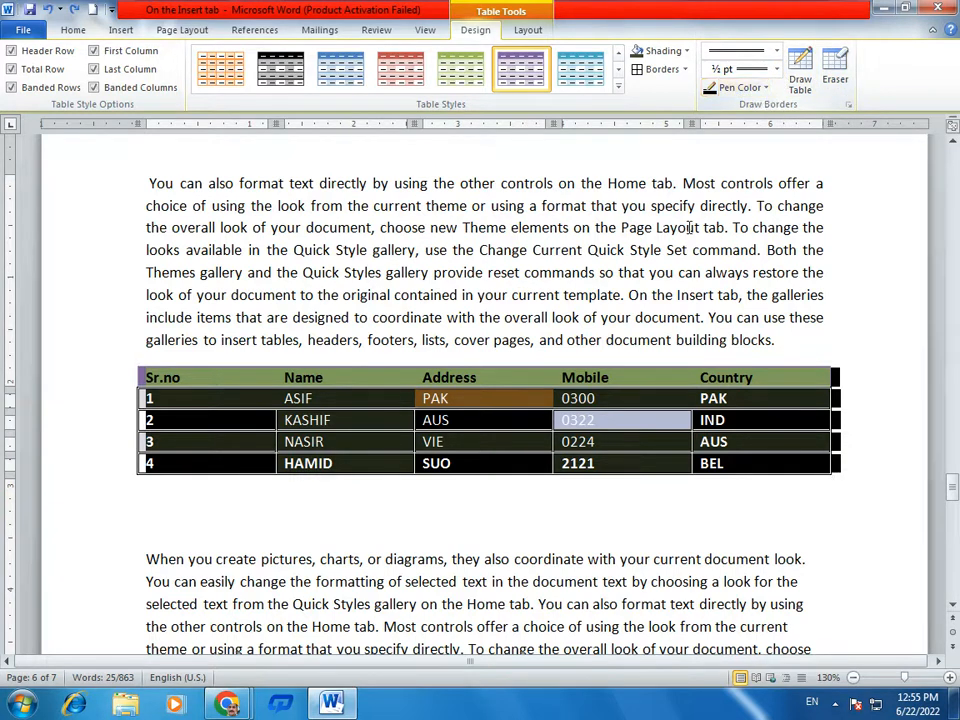
pyautogui.click(478, 426)
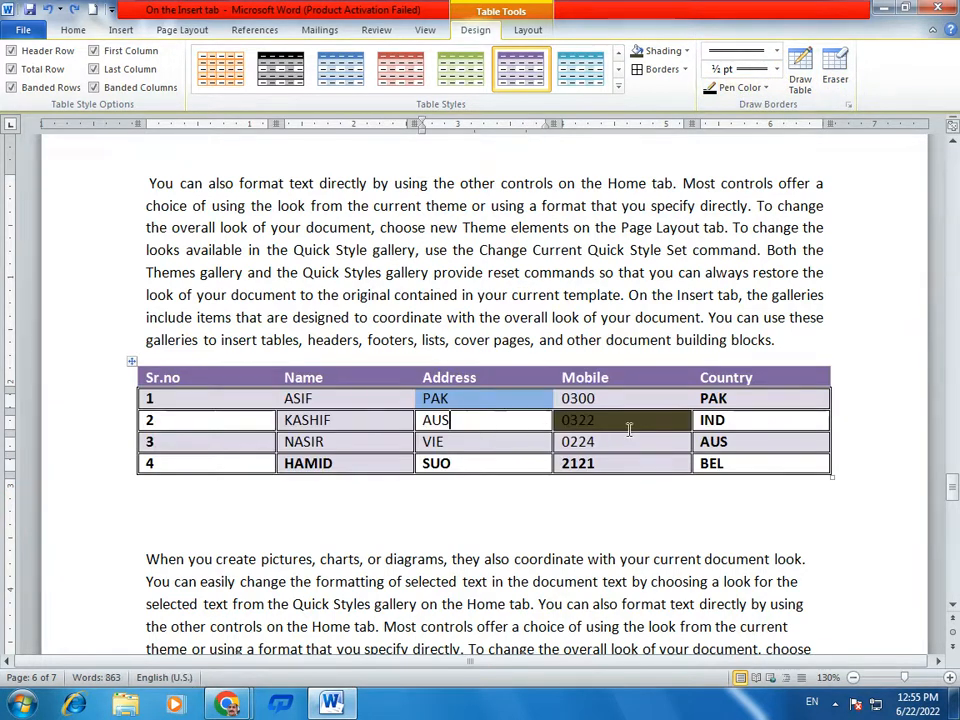
# Insert an empty row below row 2 of the table.
pyautogui.click(215, 427)
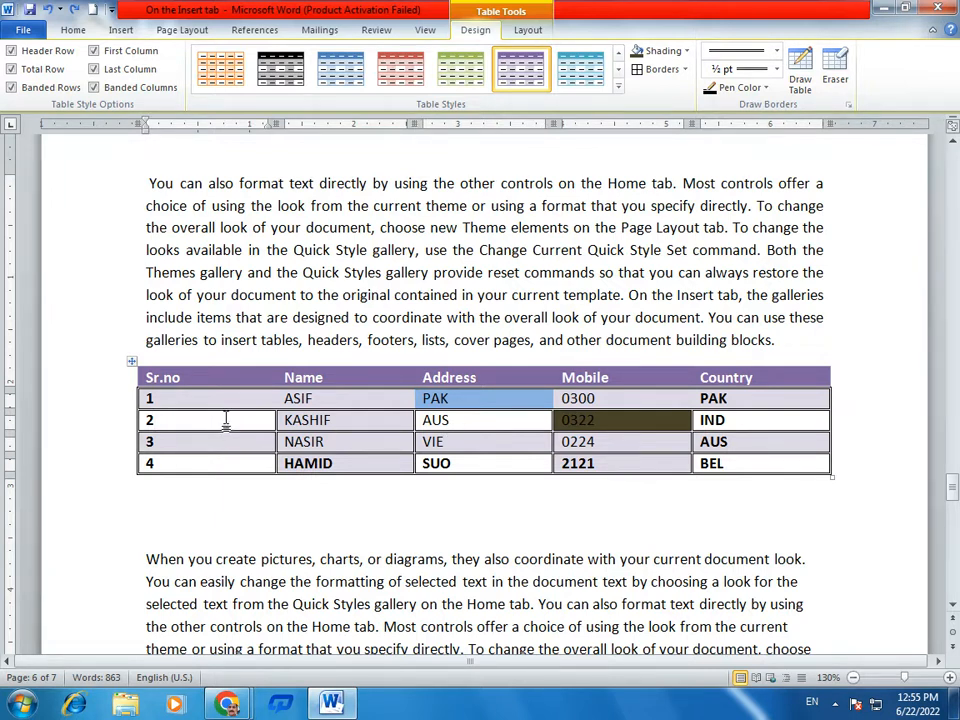
pyautogui.rightClick(226, 420)
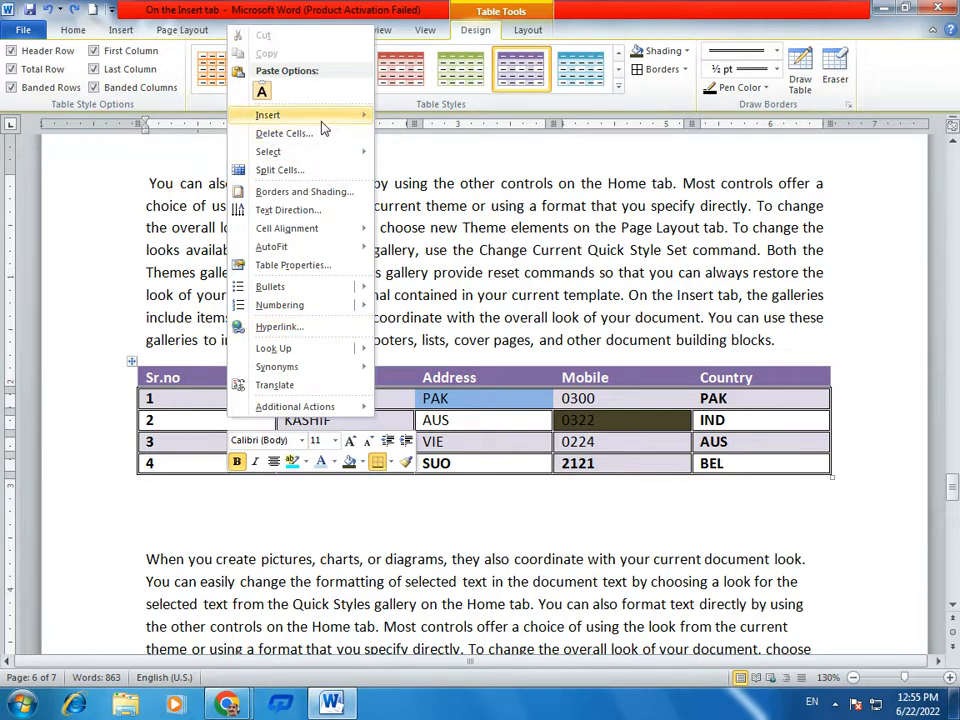
pyautogui.moveTo(324, 118)
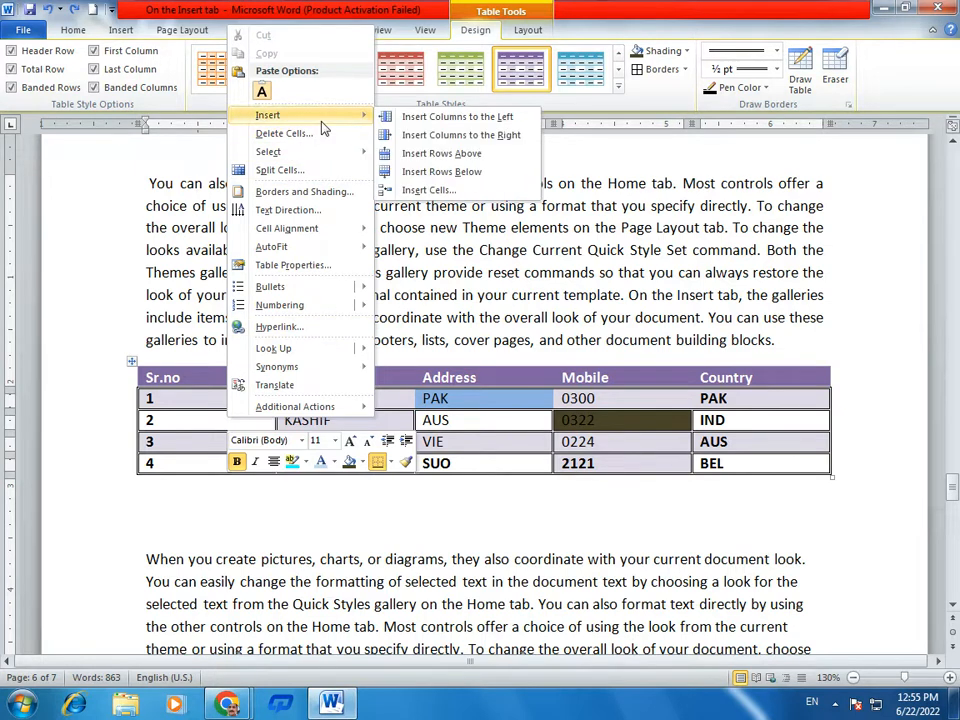
pyautogui.click(490, 171)
# Insert an empty column between the Name and Address columns.
pyautogui.click(410, 443)
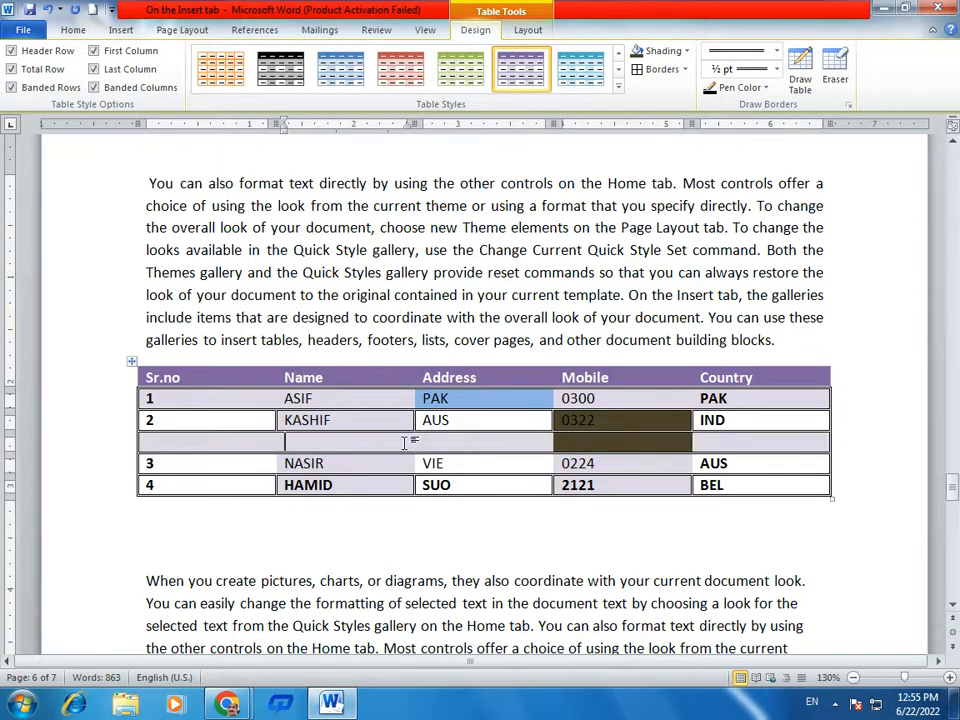
pyautogui.rightClick(410, 443)
pyautogui.moveTo(506, 150)
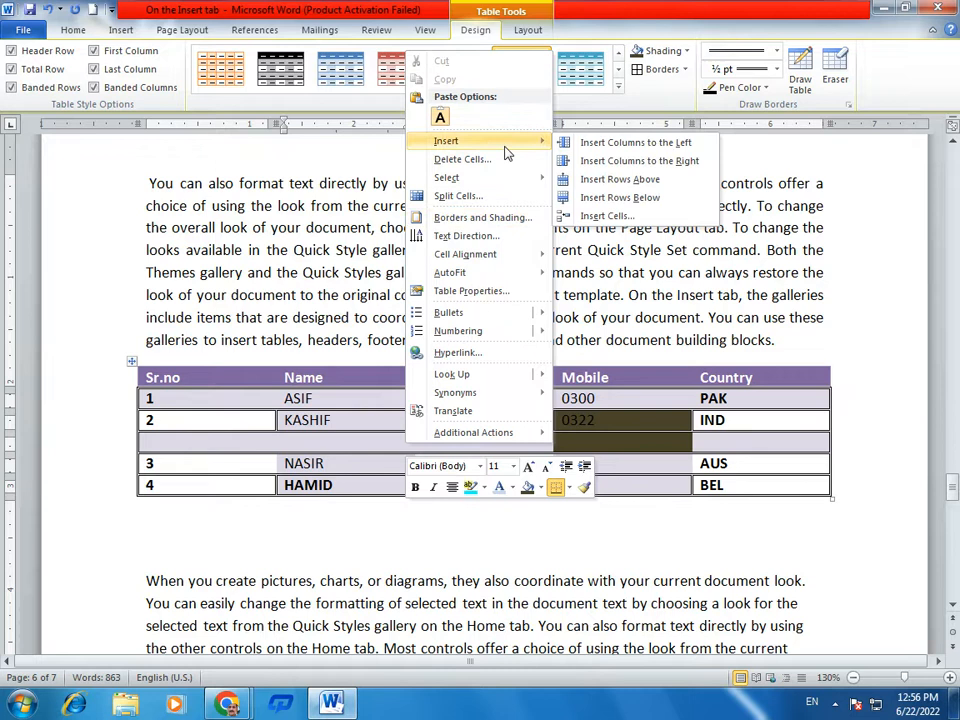
pyautogui.click(655, 165)
pyautogui.click(435, 432)
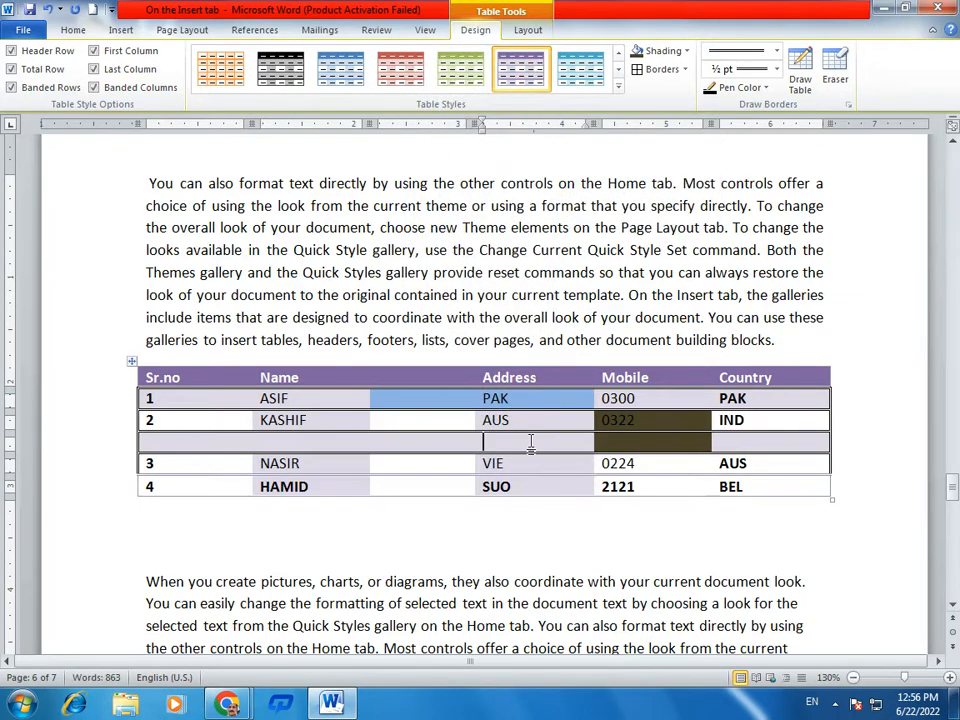
# Delete the entire empty row between rows 2 and 3 of the table.
pyautogui.rightClick(300, 447)
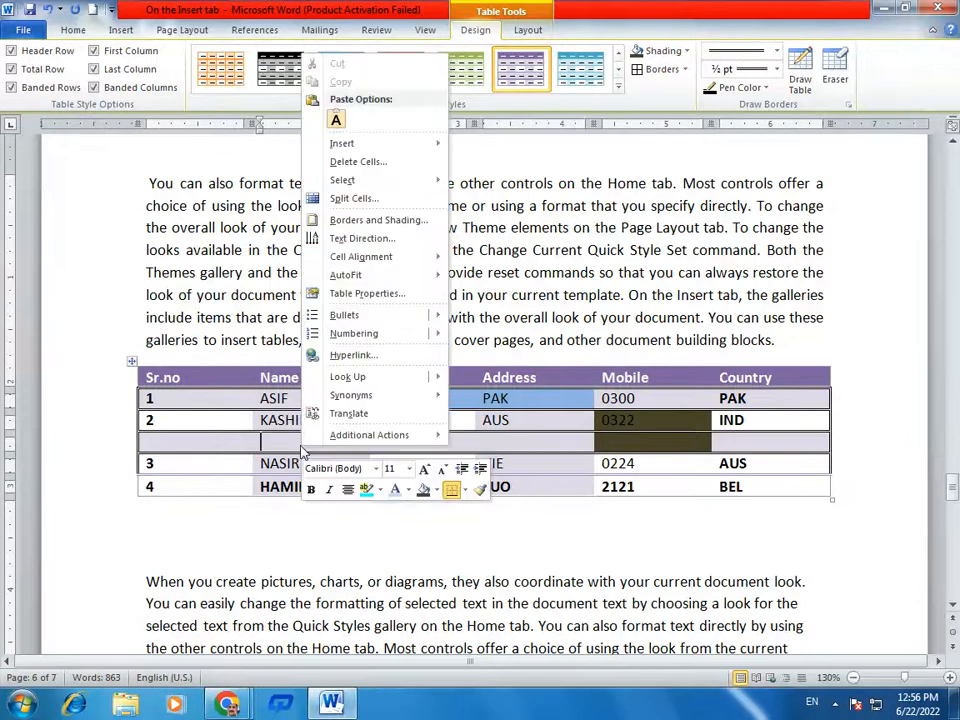
pyautogui.click(365, 167)
pyautogui.click(440, 336)
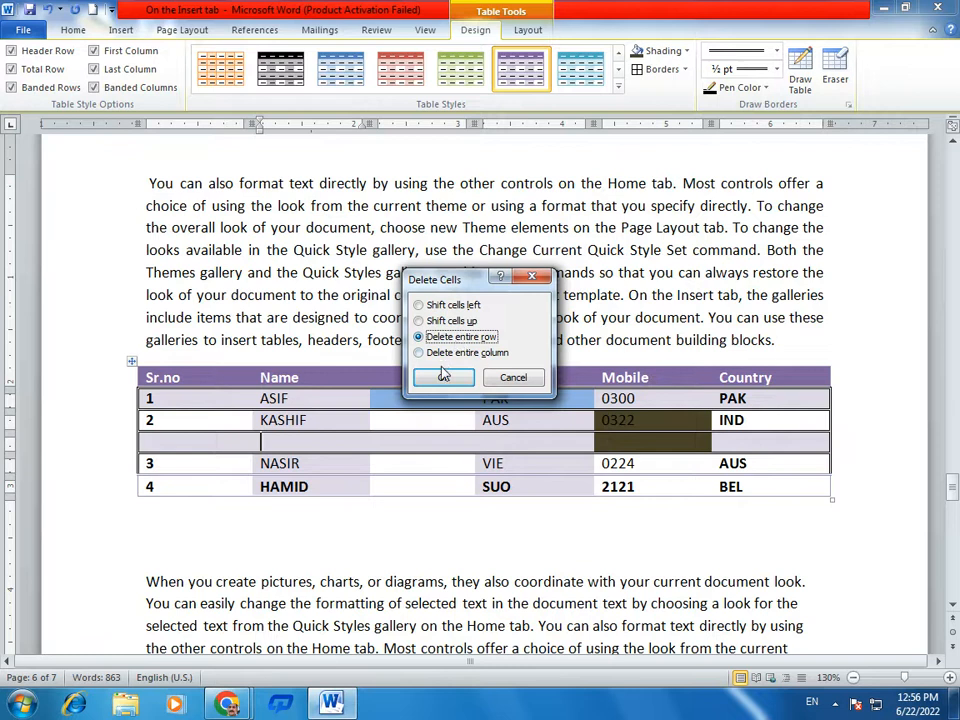
pyautogui.click(441, 377)
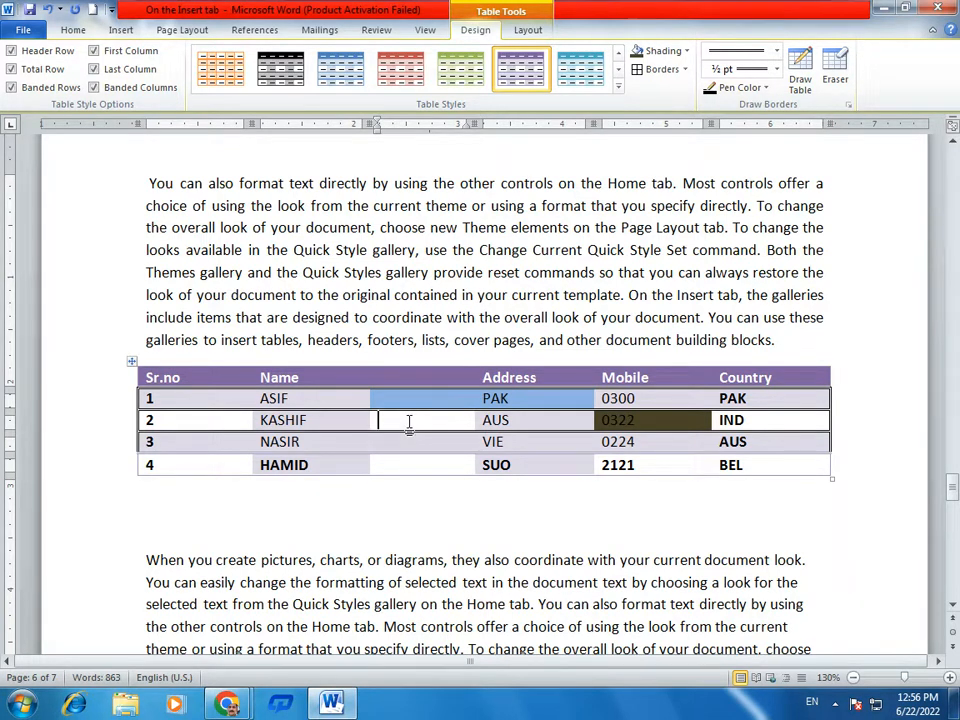
# Delete the entire empty column between the Name and Address columns.
pyautogui.rightClick(409, 424)
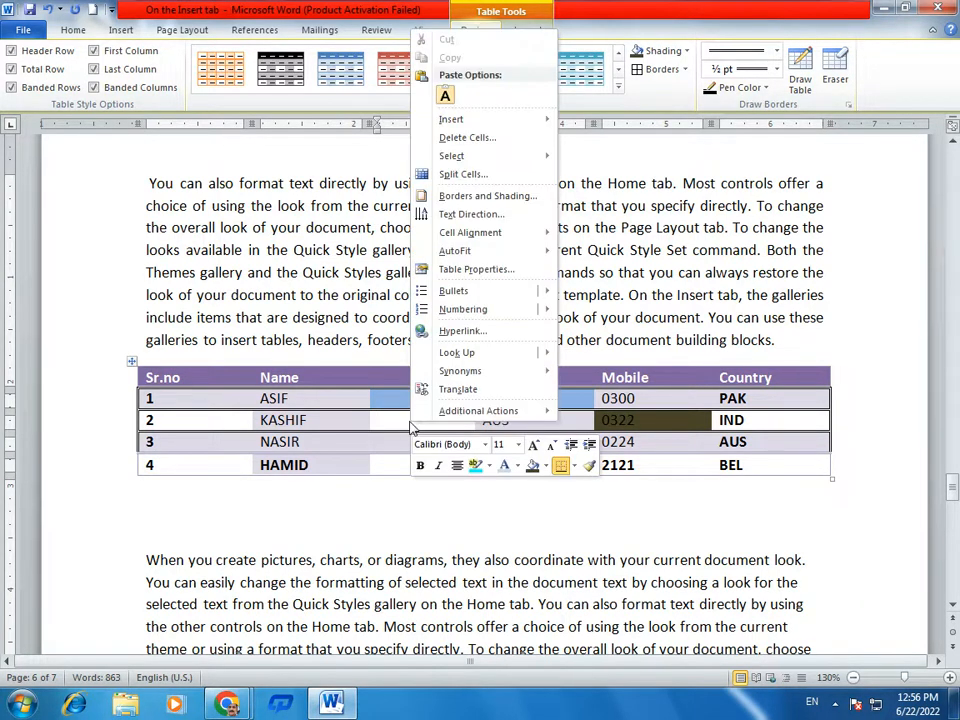
pyautogui.click(492, 139)
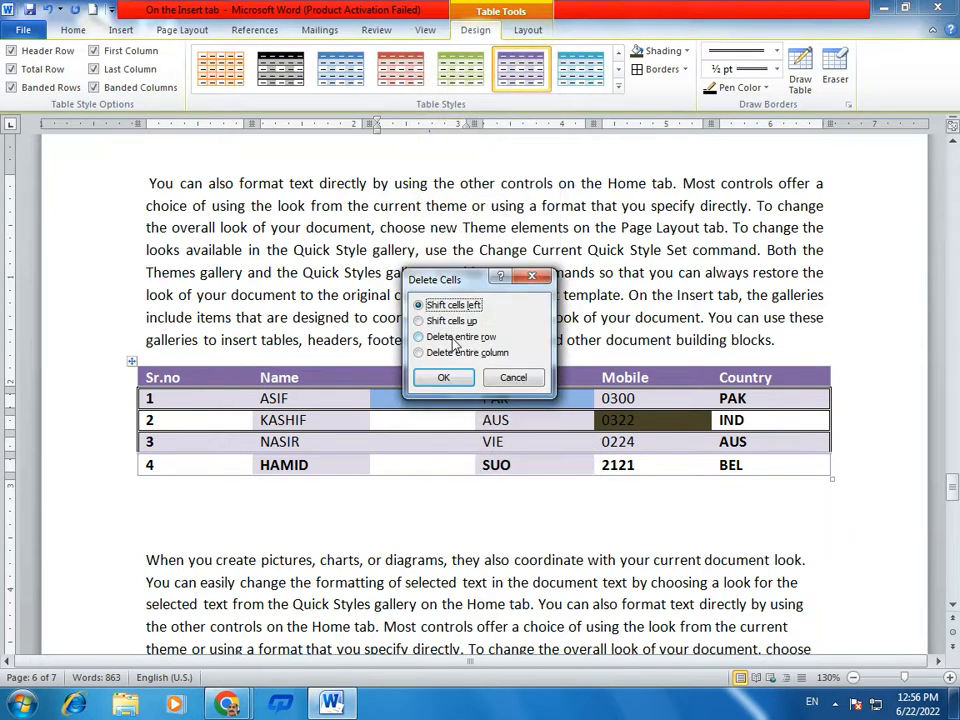
pyautogui.click(450, 353)
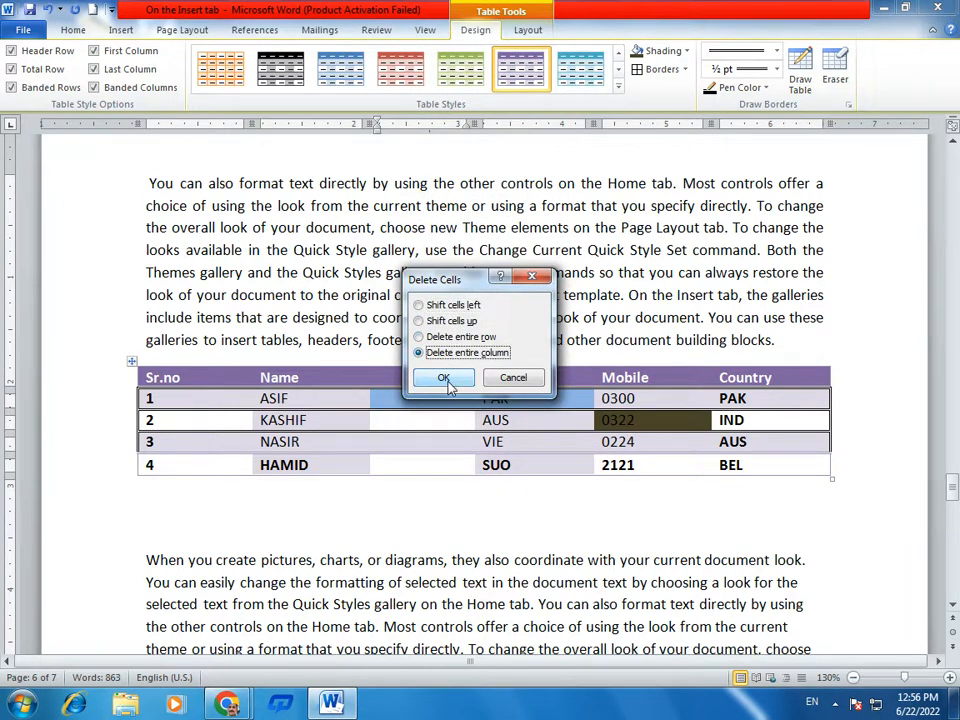
pyautogui.click(444, 378)
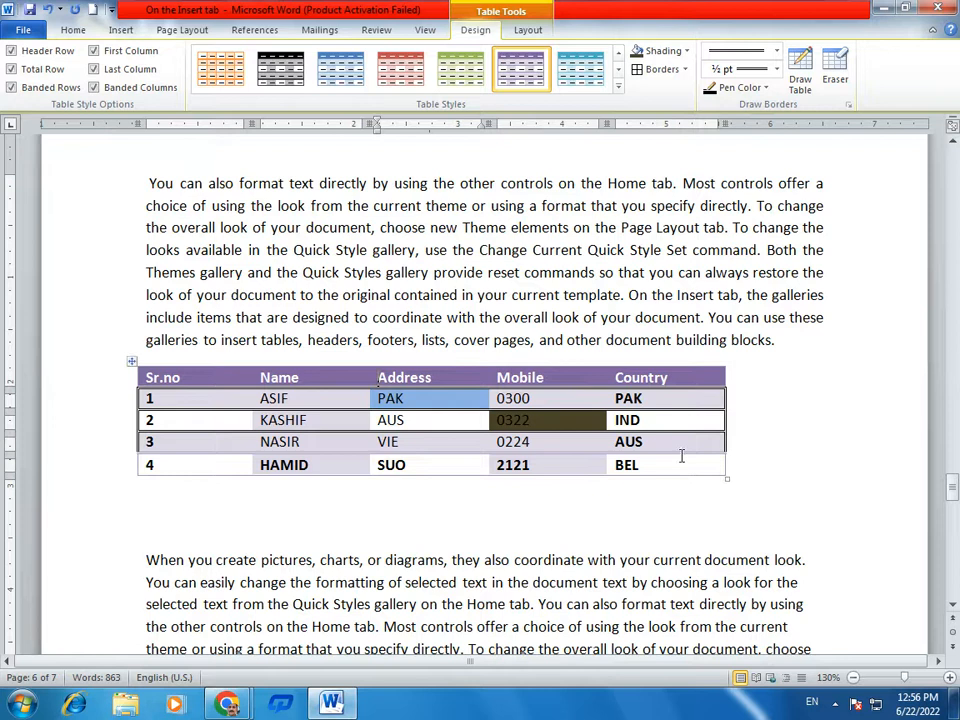
# Delete the Country cell in row 4 using Shift cells left, and undo the deletion.
pyautogui.click(670, 463)
pyautogui.rightClick(660, 472)
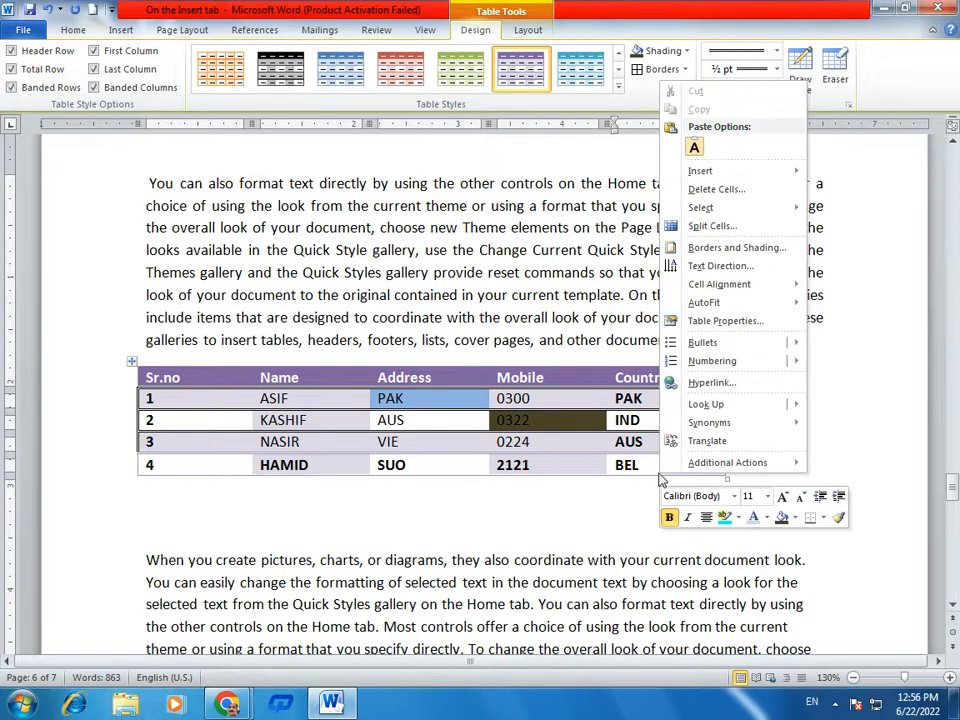
pyautogui.click(695, 190)
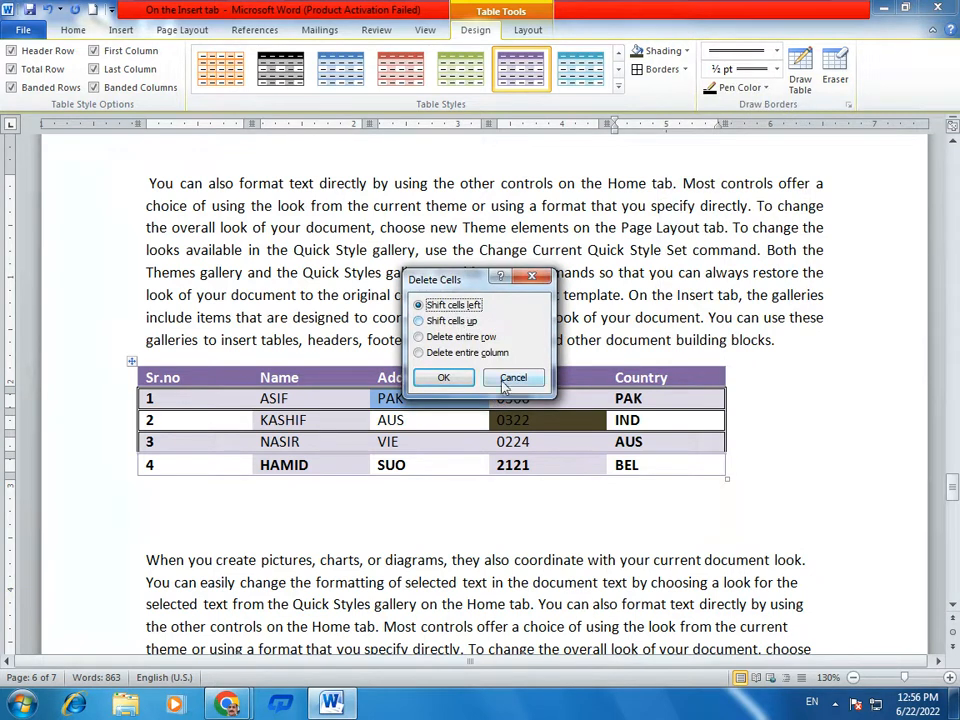
pyautogui.click(443, 377)
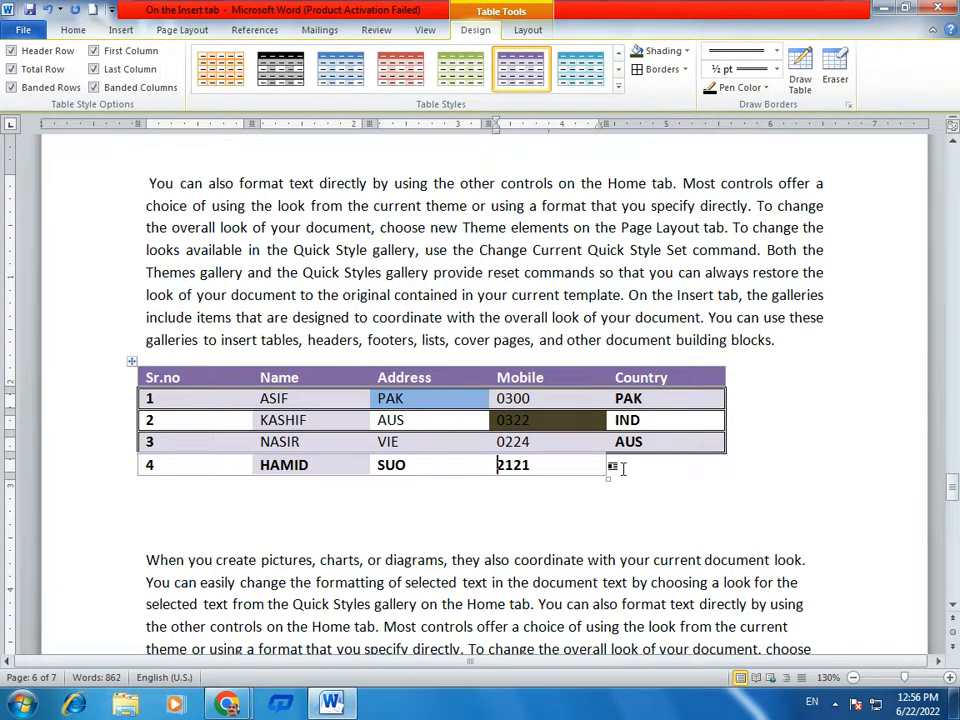
pyautogui.click(48, 10)
# Select the Address cell in row 2, and select the entire Address column.
pyautogui.rightClick(476, 420)
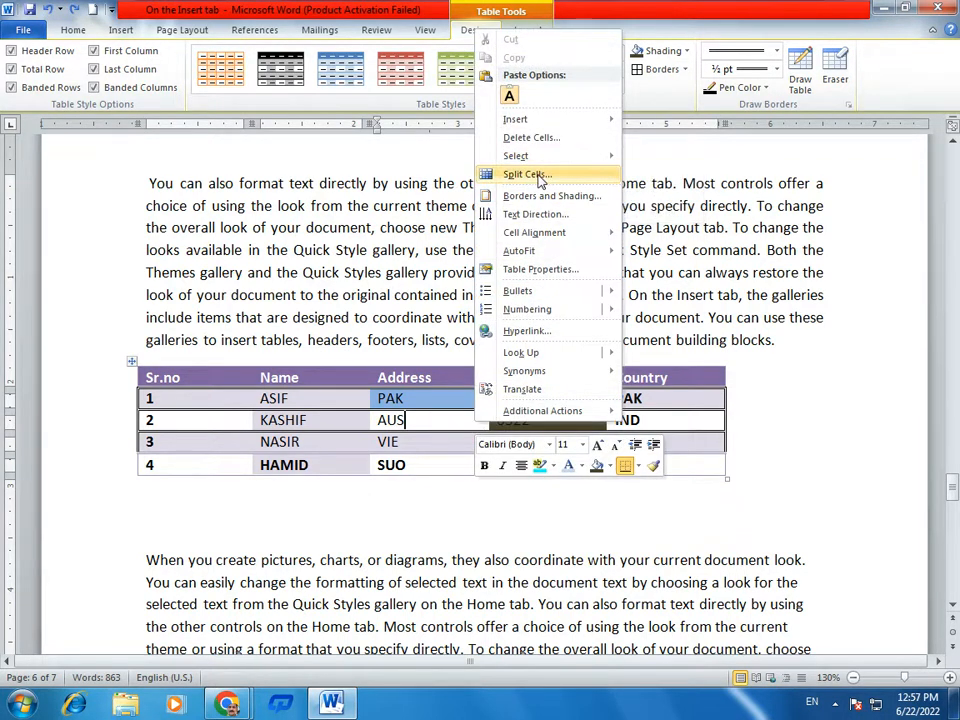
pyautogui.moveTo(543, 164)
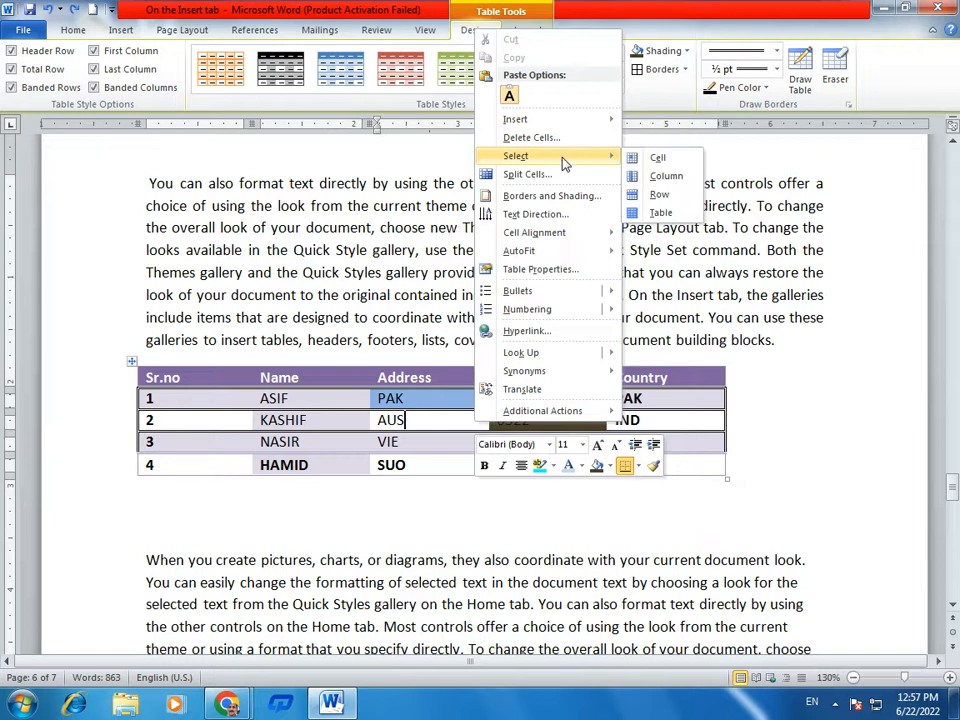
pyautogui.click(658, 155)
pyautogui.click(474, 438)
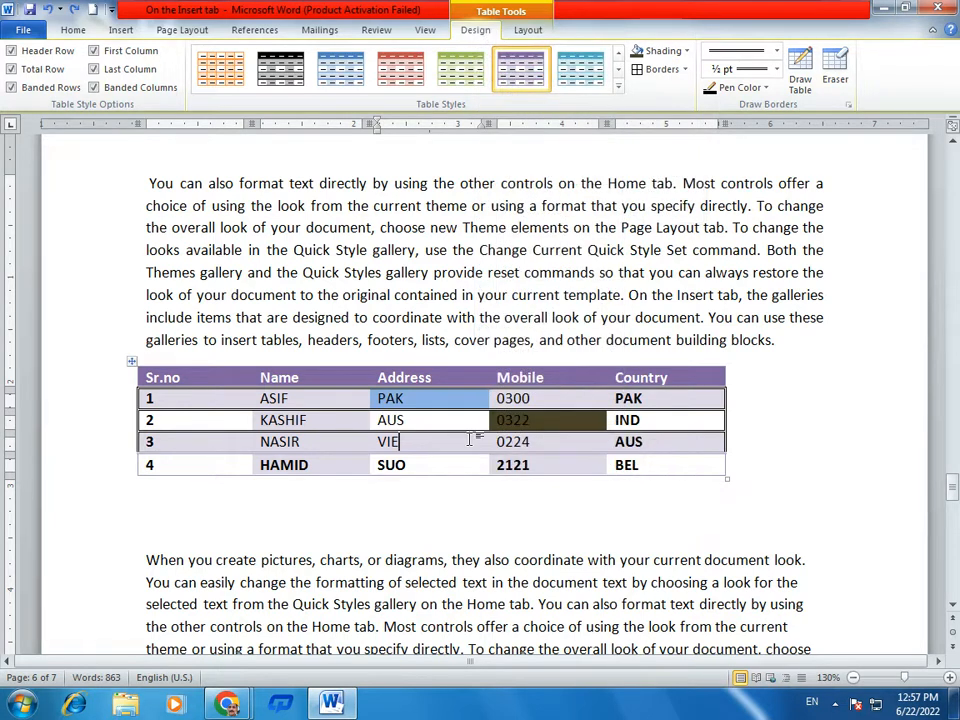
pyautogui.rightClick(425, 419)
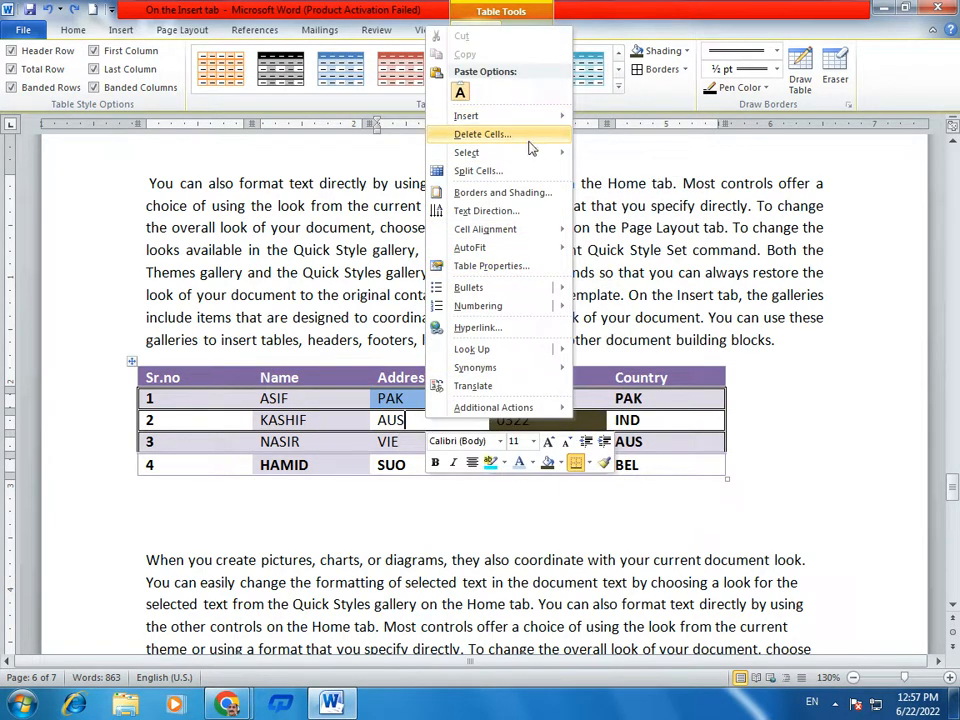
pyautogui.moveTo(559, 150)
pyautogui.click(617, 172)
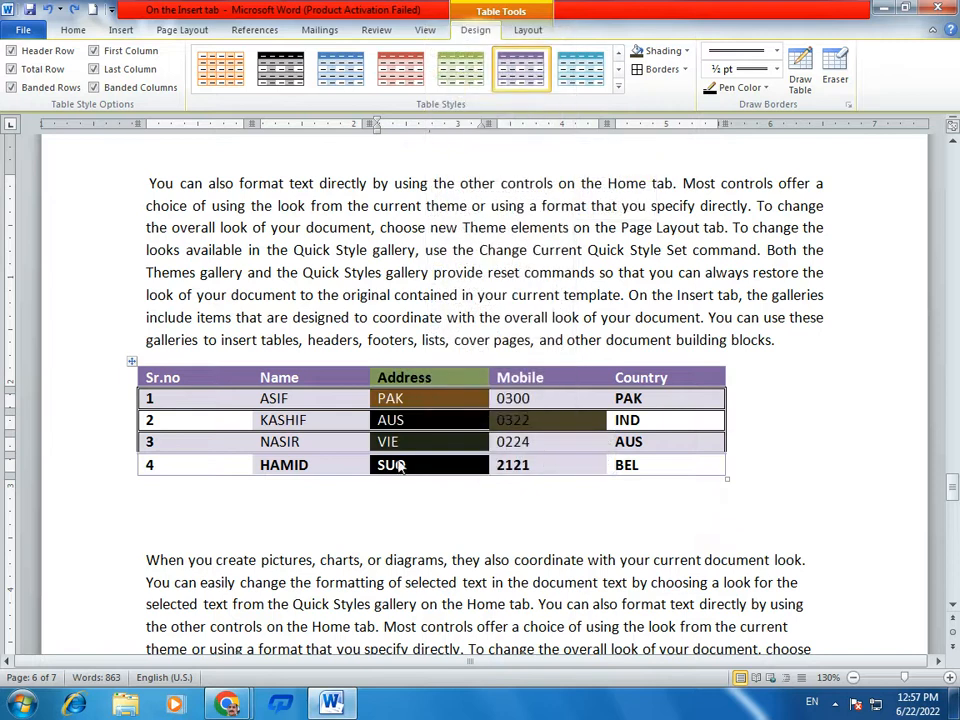
# Select the whole table, center it on the page and make its text italic.
pyautogui.click(310, 420)
pyautogui.rightClick(326, 424)
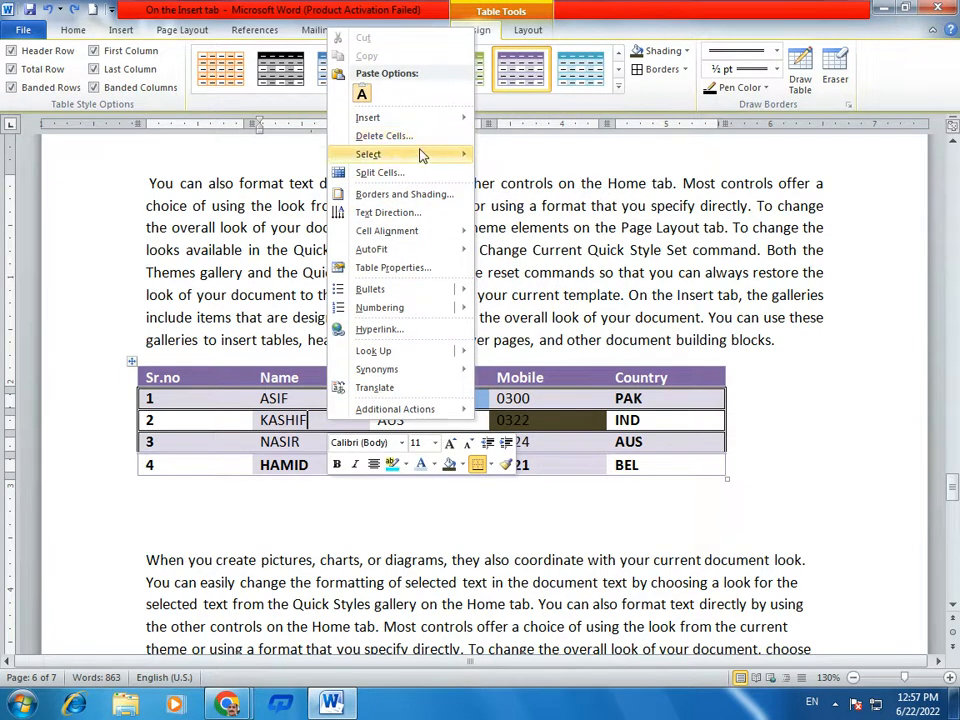
pyautogui.moveTo(414, 157)
pyautogui.click(513, 213)
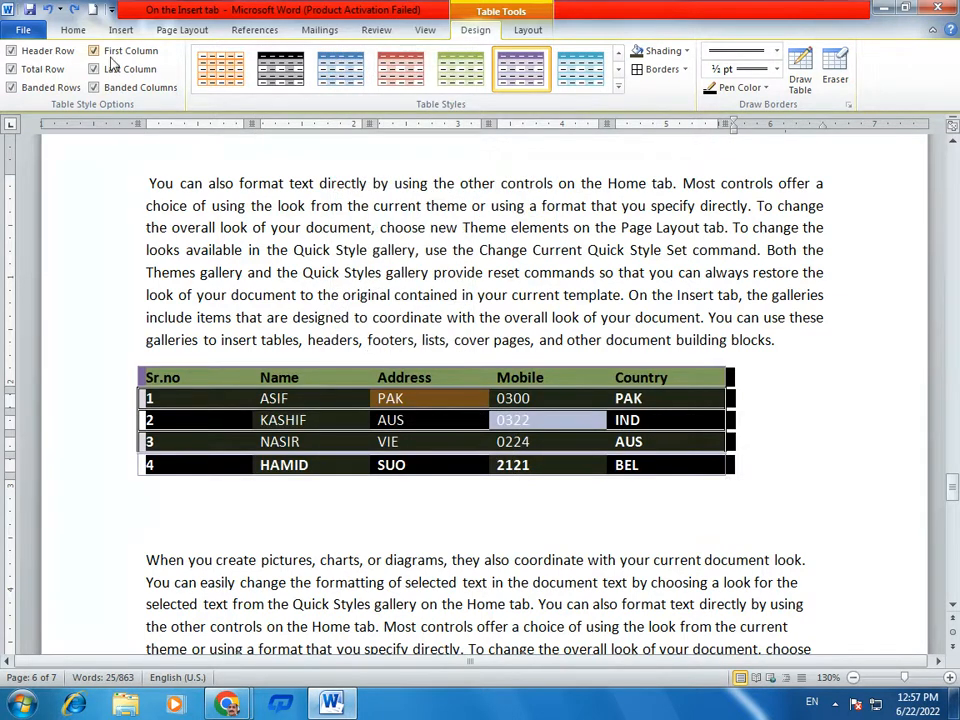
pyautogui.click(70, 30)
pyautogui.click(321, 81)
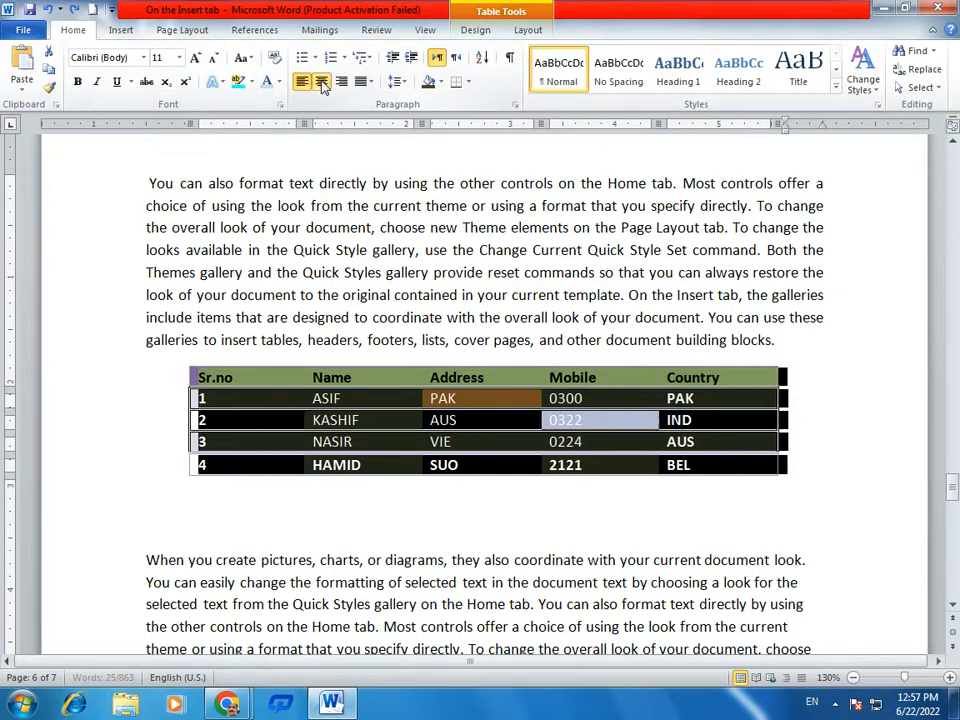
pyautogui.click(97, 81)
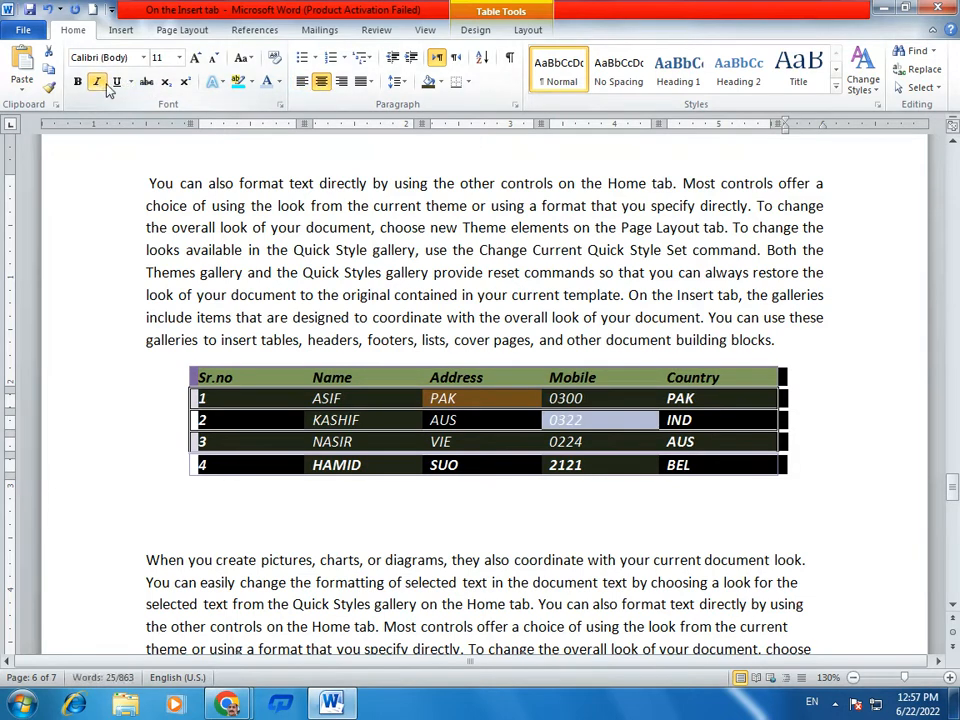
# Set the font of the entire table to Lithograph.
pyautogui.click(144, 58)
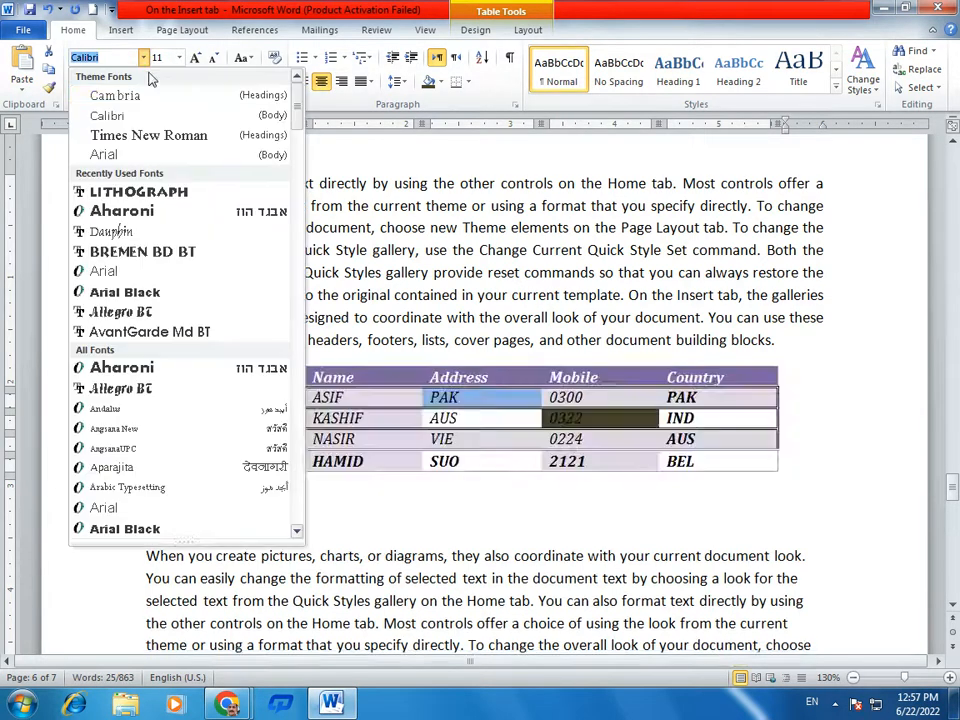
pyautogui.click(120, 187)
pyautogui.click(370, 403)
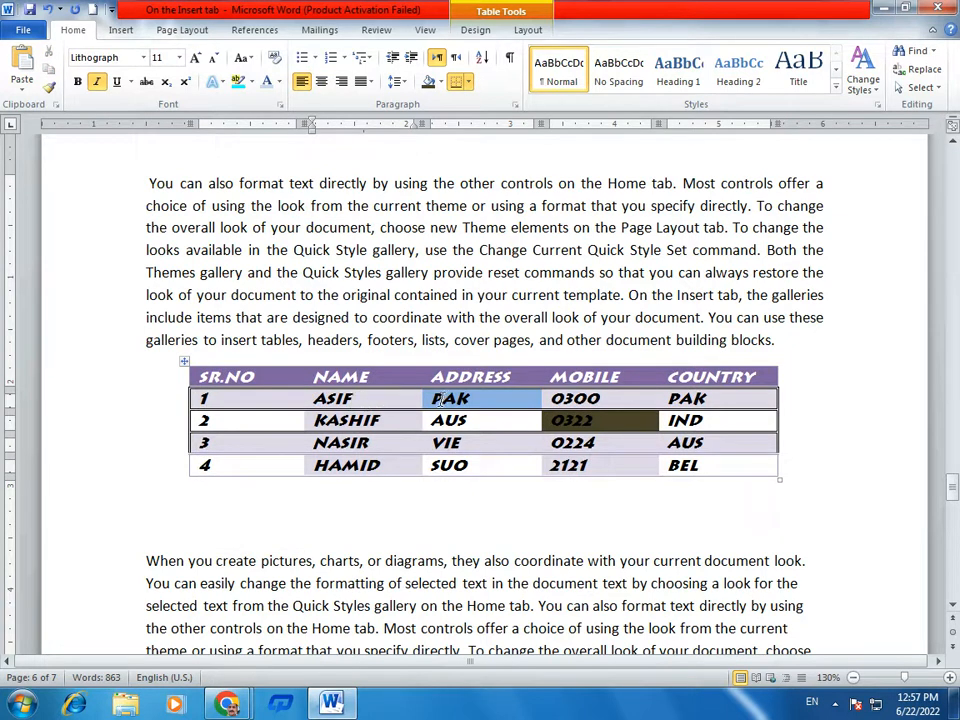
pyautogui.rightClick(380, 399)
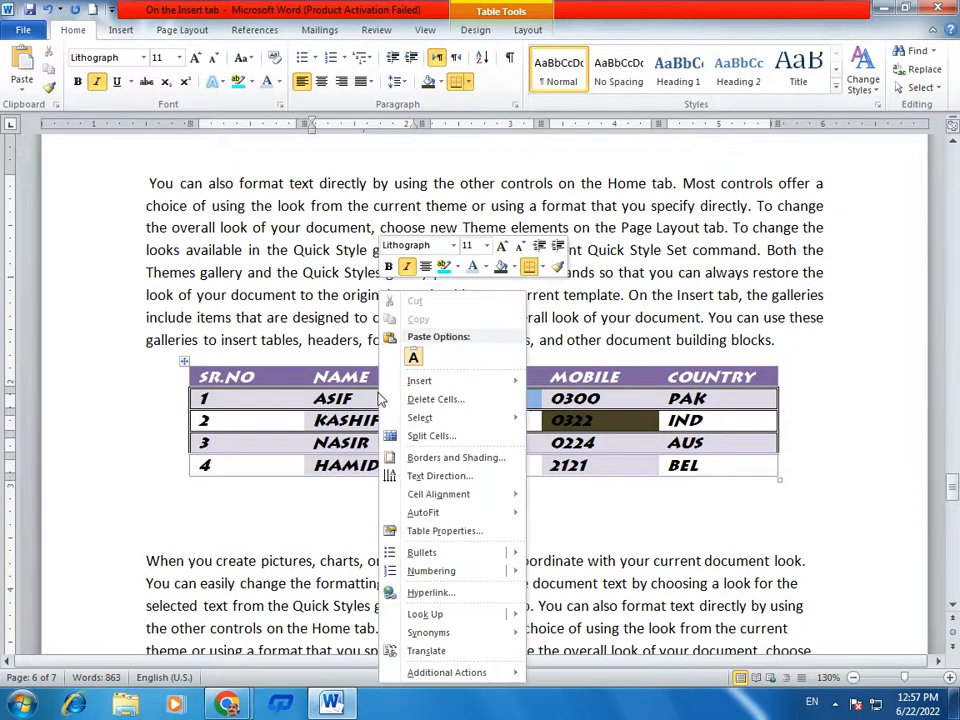
pyautogui.moveTo(490, 386)
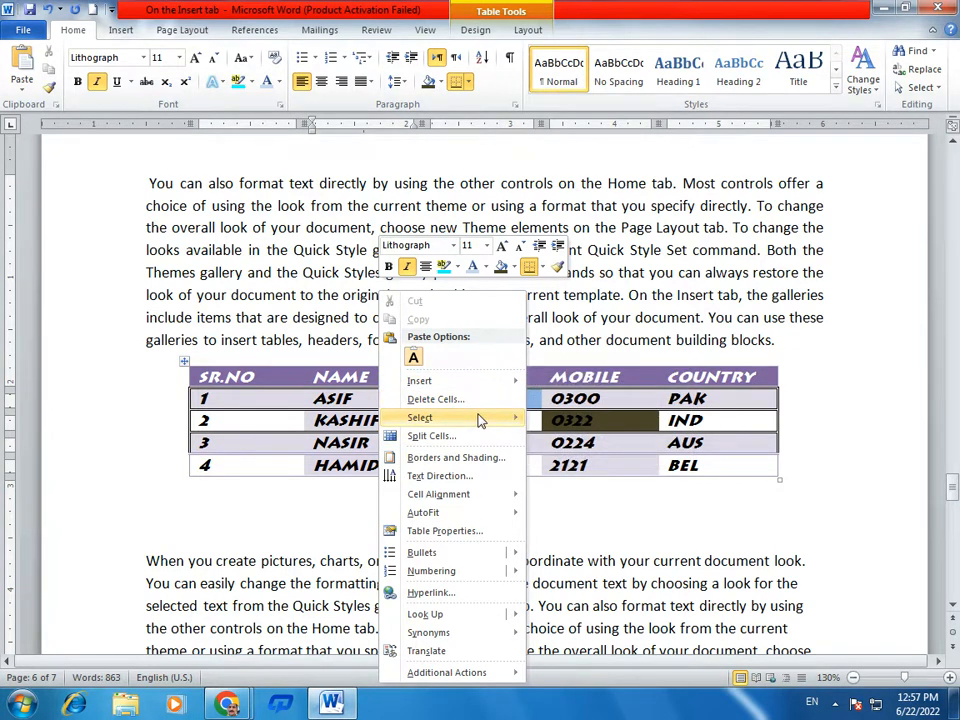
pyautogui.moveTo(477, 420)
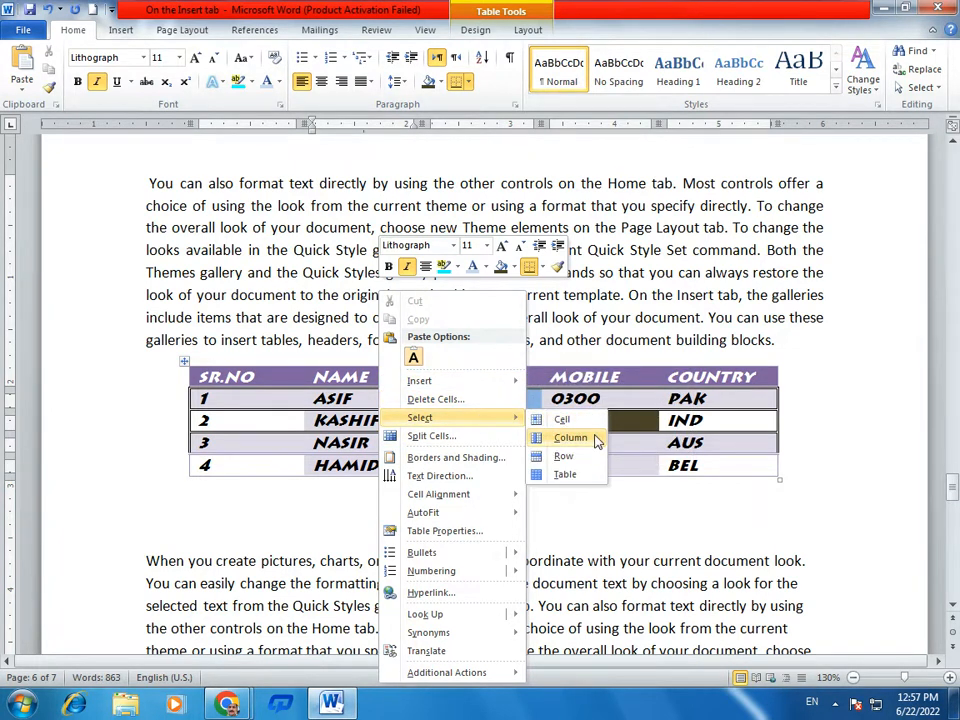
pyautogui.click(708, 471)
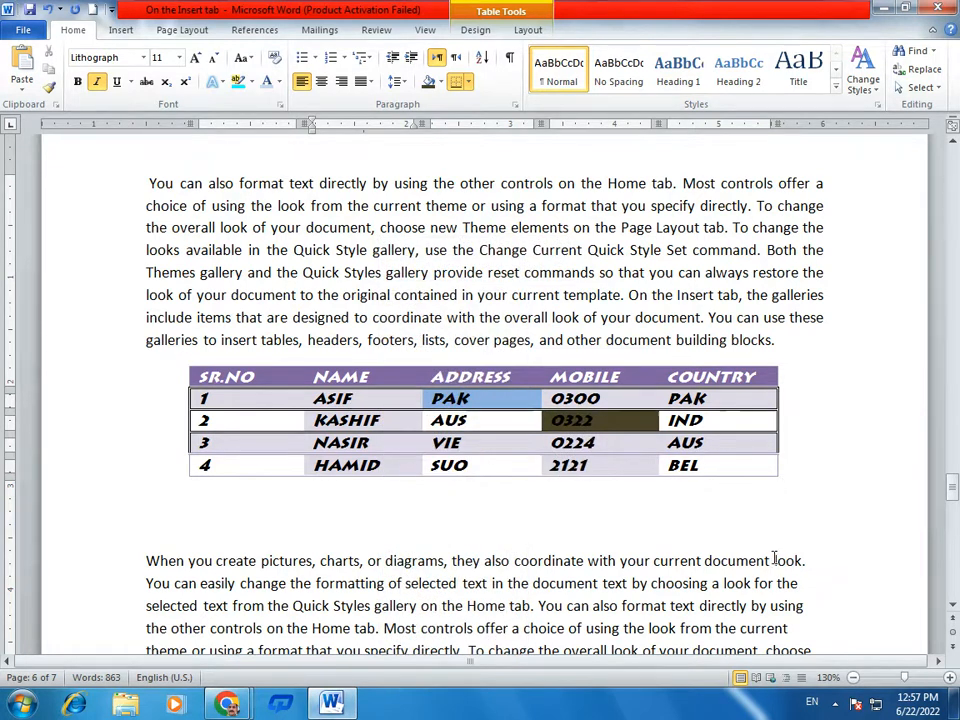
# Add three empty rows at the end of the table, continuing from the last Country cell (BEL).
pyautogui.click(715, 470)
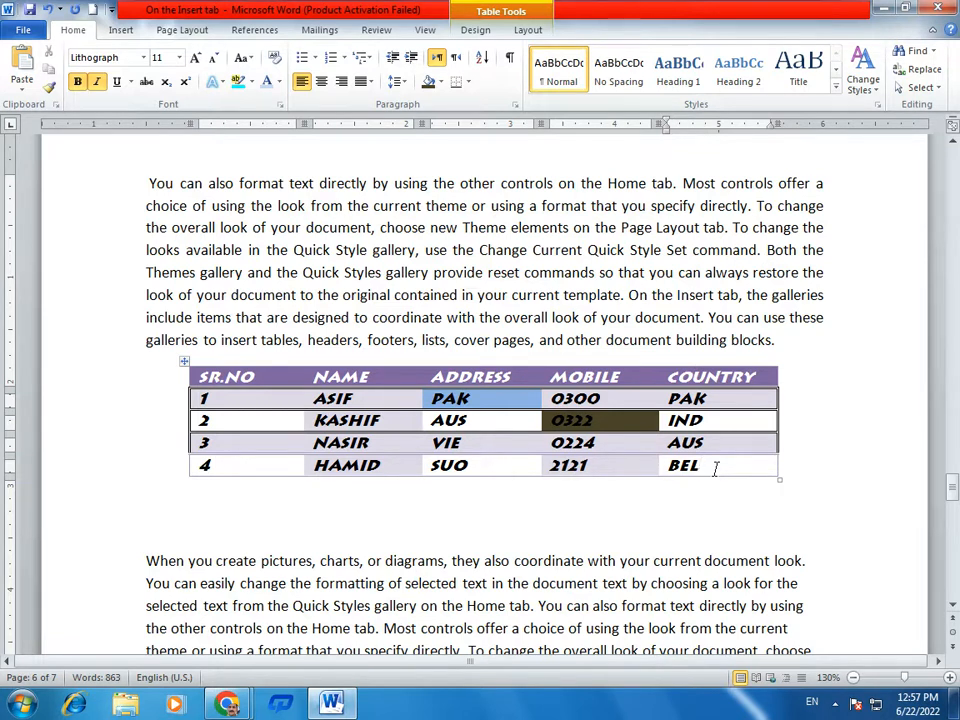
pyautogui.press('Tab')
pyautogui.press('Tab')
pyautogui.press('Tab')
pyautogui.press('Tab')
pyautogui.press('Tab')
pyautogui.press('Tab')
pyautogui.press('Tab')
pyautogui.press('Tab')
pyautogui.press('Tab')
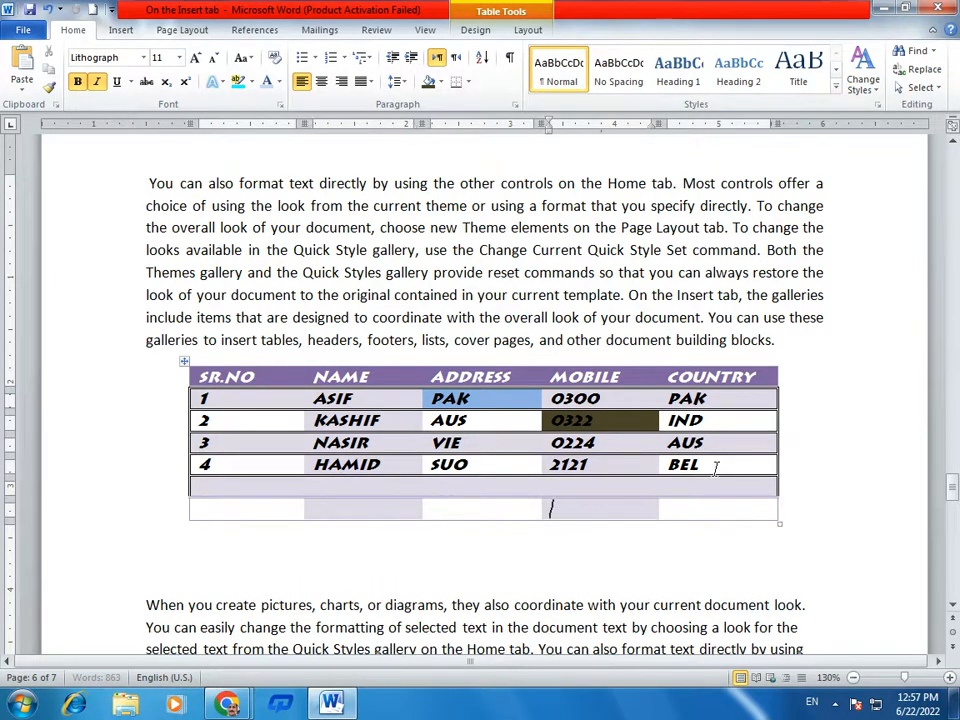
pyautogui.press('Tab')
pyautogui.press('Tab')
pyautogui.press('Tab')
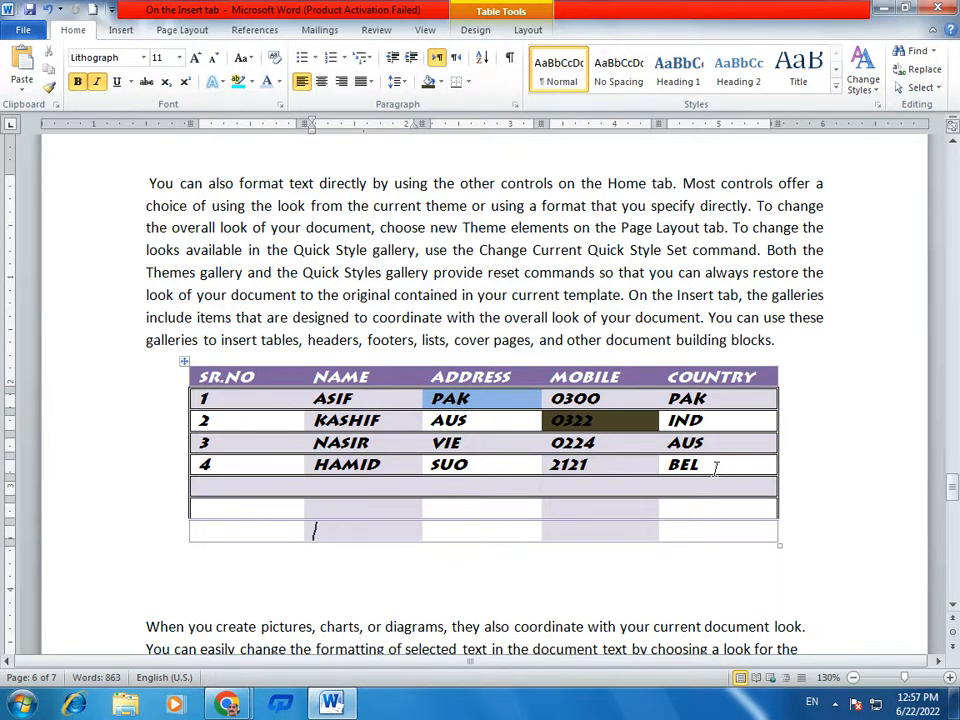
pyautogui.click(512, 507)
pyautogui.rightClick(513, 510)
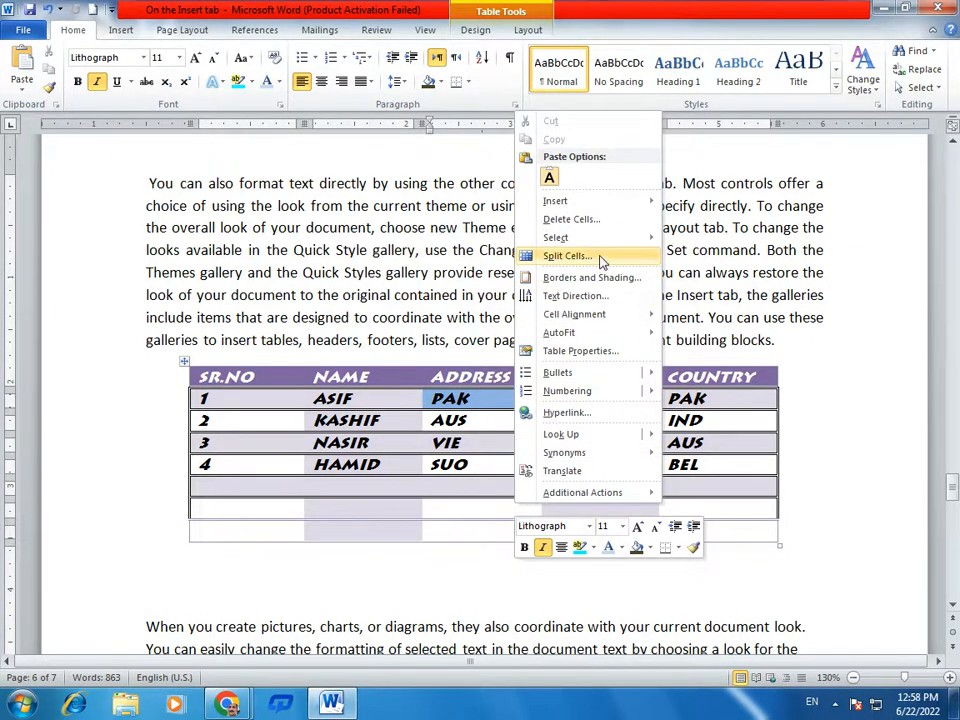
pyautogui.press('Escape')
# Split the Sr.no cell of the second empty row into 3 columns and 3 rows.
pyautogui.click(262, 511)
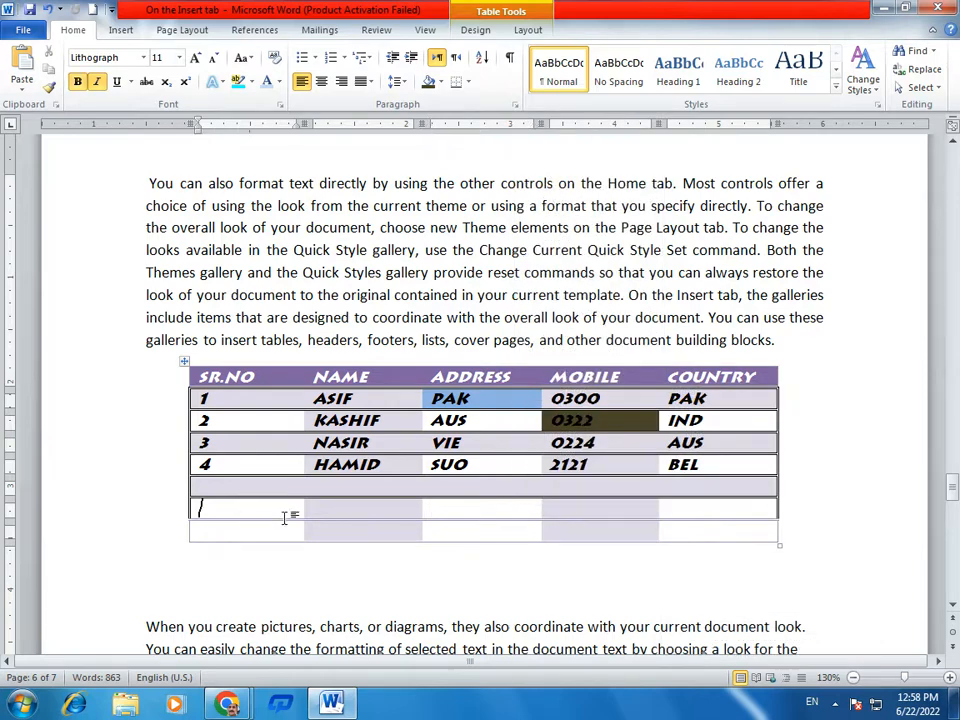
pyautogui.click(949, 678)
pyautogui.click(949, 678)
pyautogui.click(949, 678)
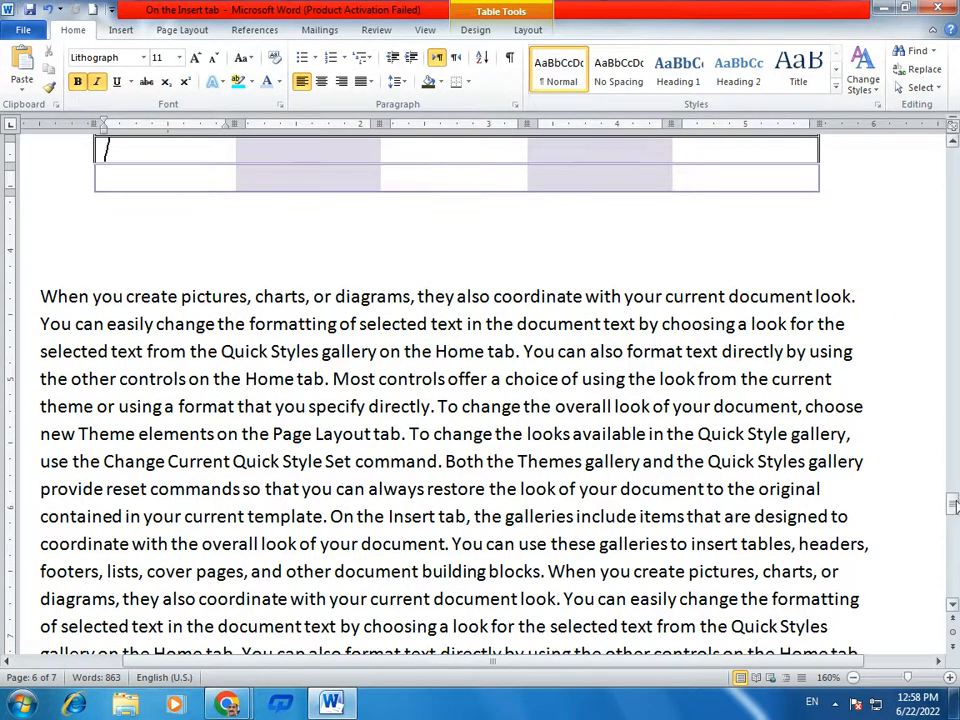
pyautogui.moveTo(953, 507); pyautogui.dragTo(953, 502)
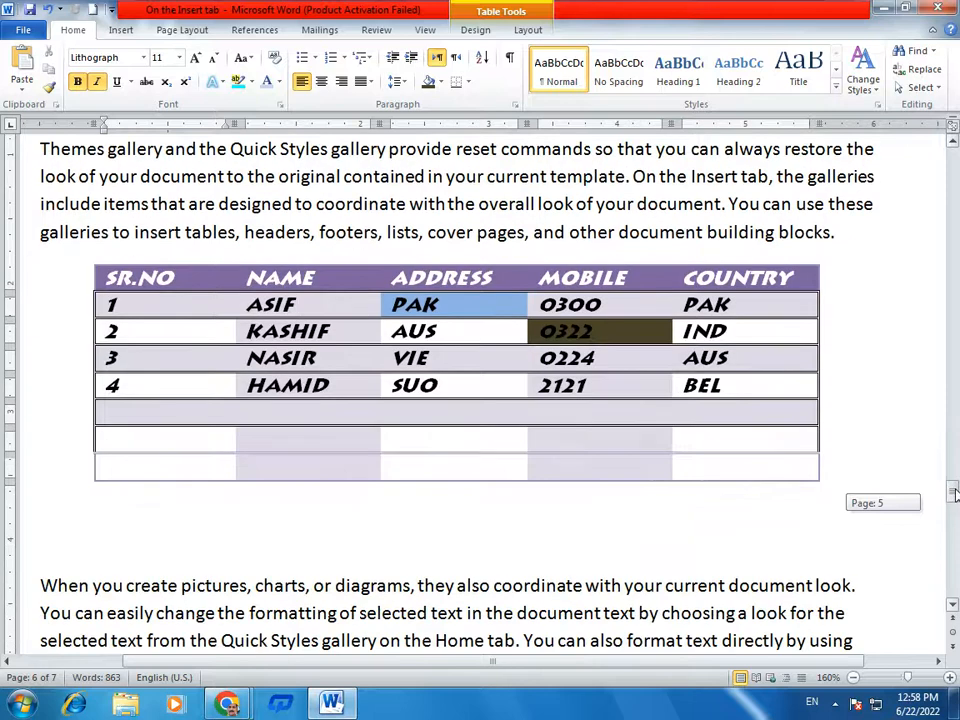
pyautogui.rightClick(200, 440)
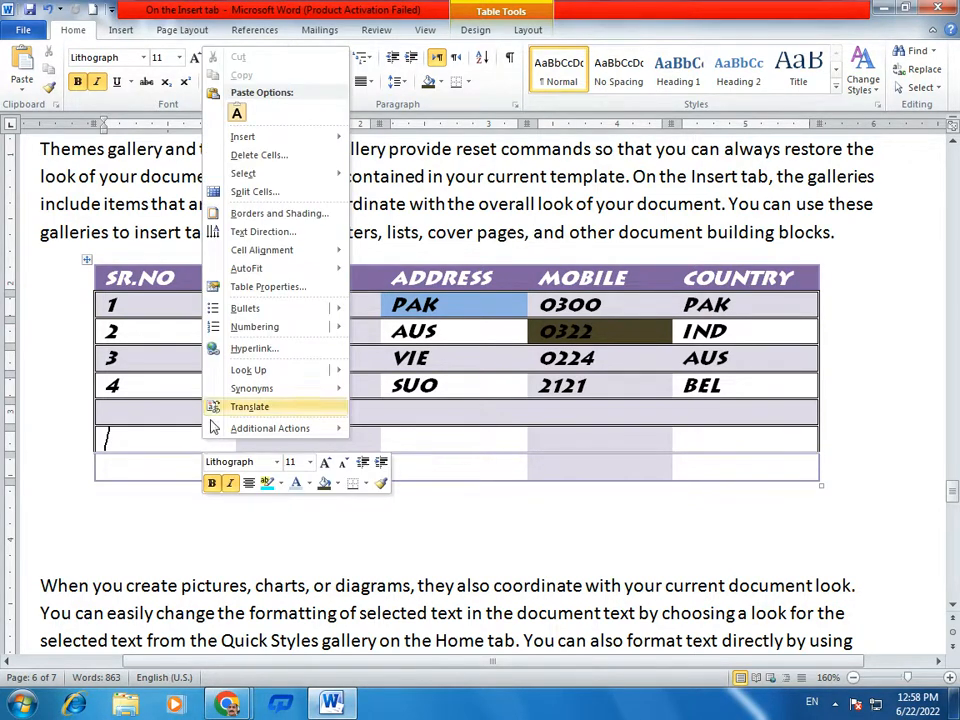
pyautogui.click(257, 190)
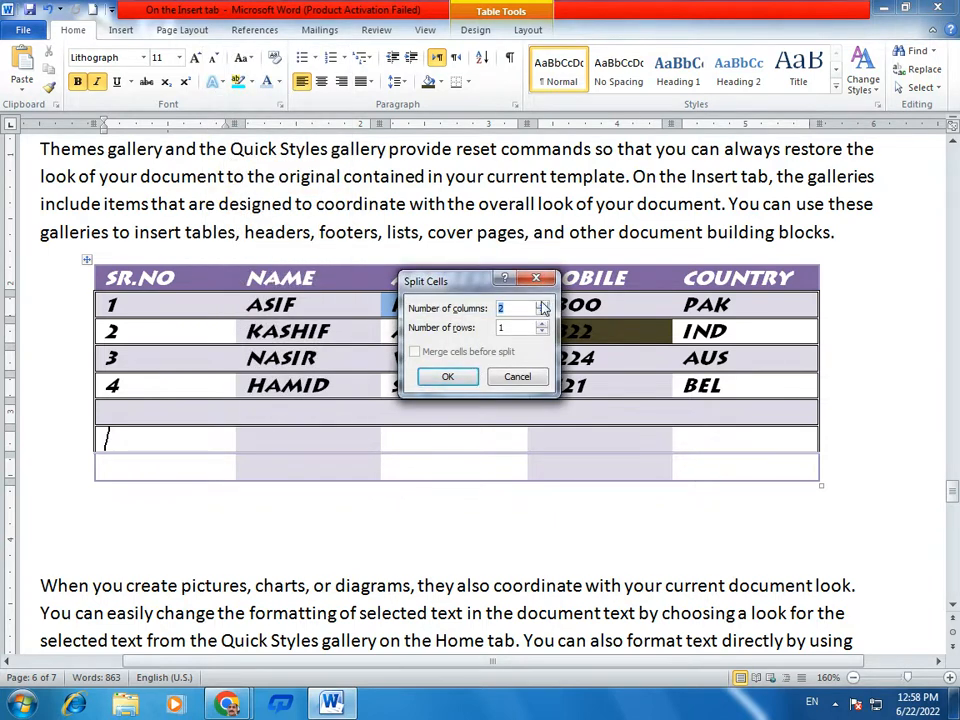
pyautogui.click(541, 326)
pyautogui.click(448, 376)
pyautogui.click(168, 490)
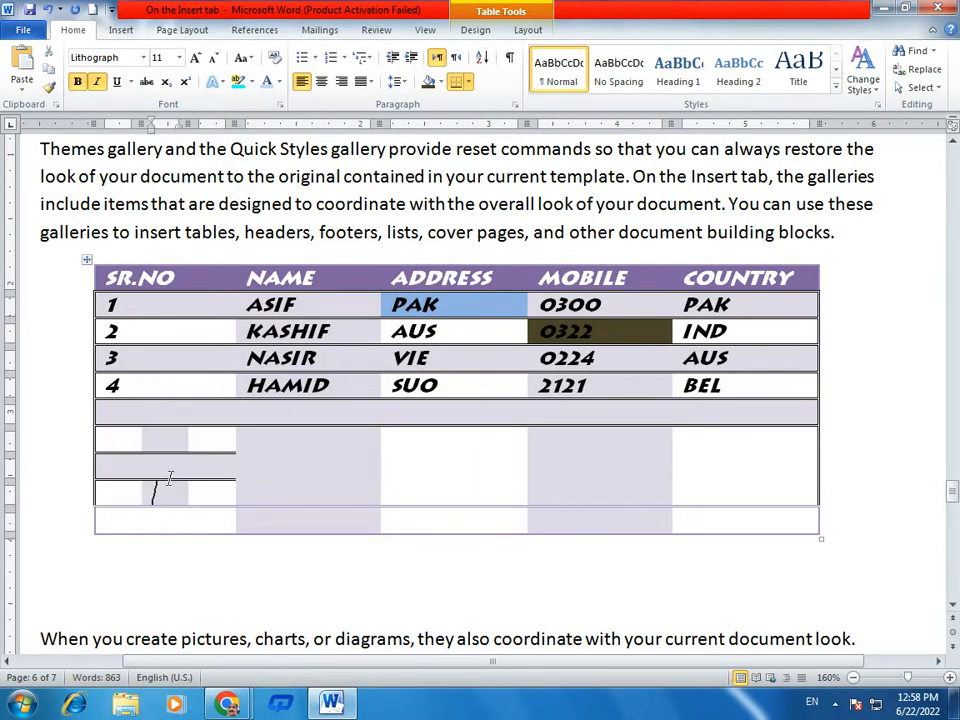
# Select the nine small cells made by the split and apply All Borders to them.
pyautogui.moveTo(125, 438); pyautogui.dragTo(204, 482)
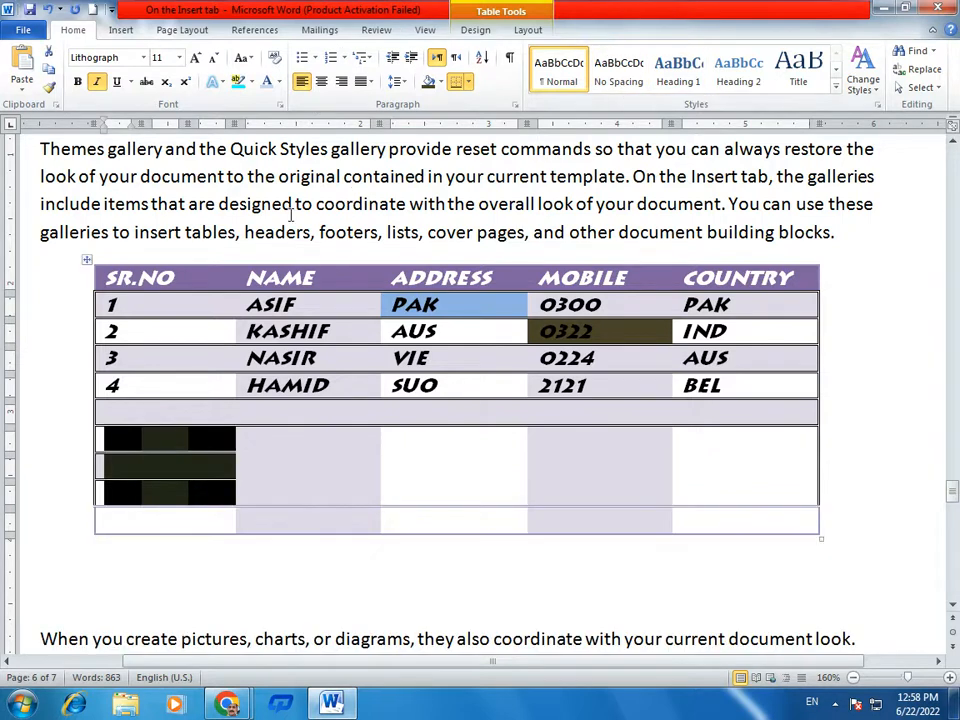
pyautogui.click(392, 440)
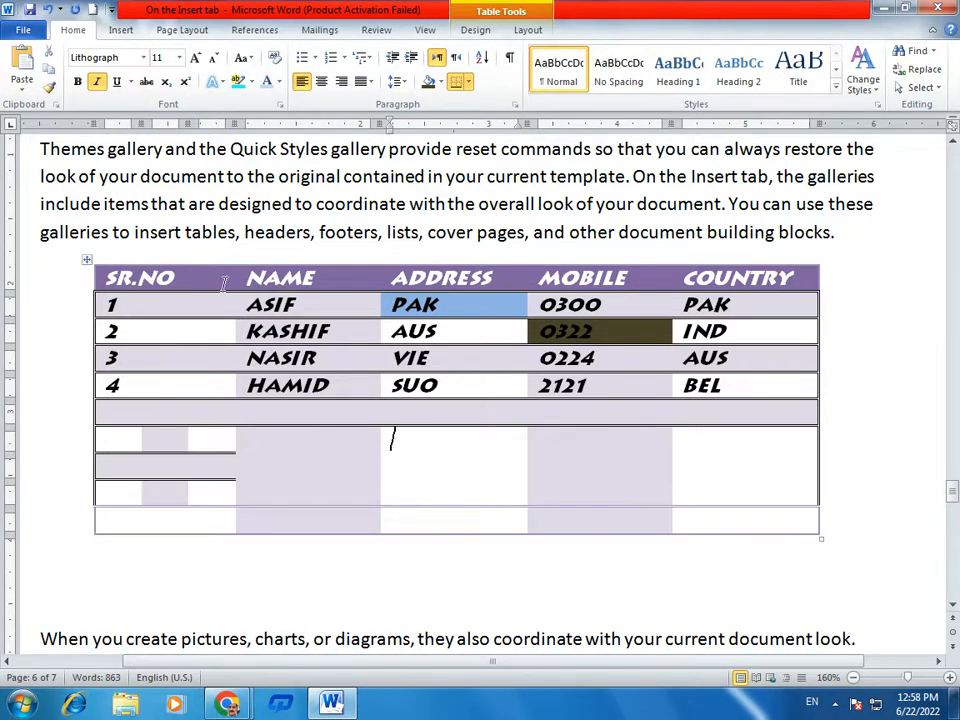
pyautogui.click(201, 277)
pyautogui.moveTo(113, 453); pyautogui.dragTo(201, 496)
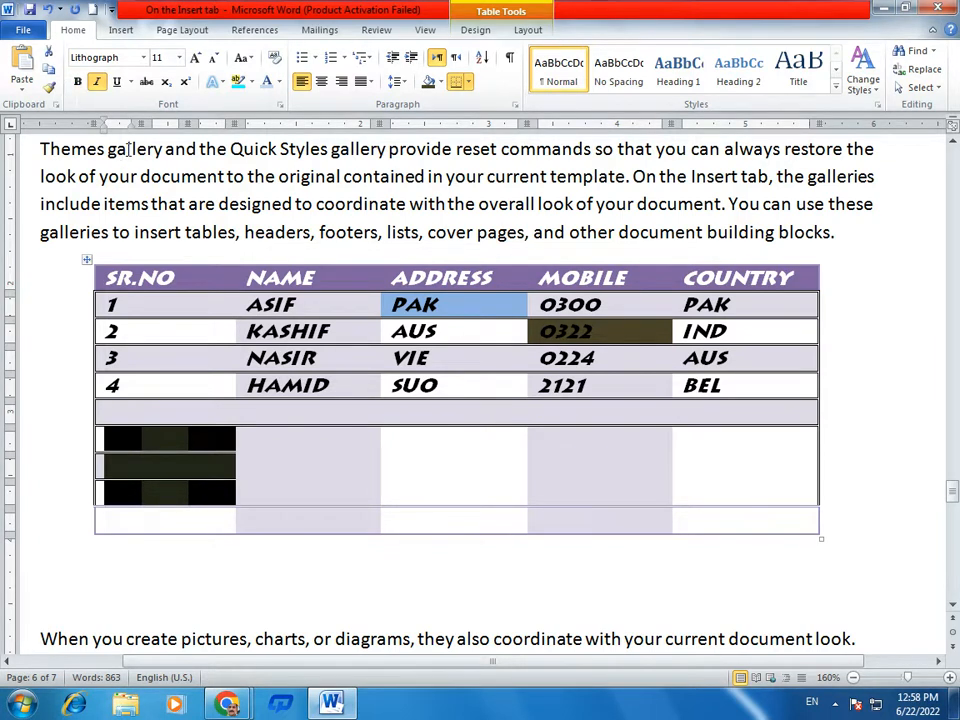
pyautogui.click(466, 82)
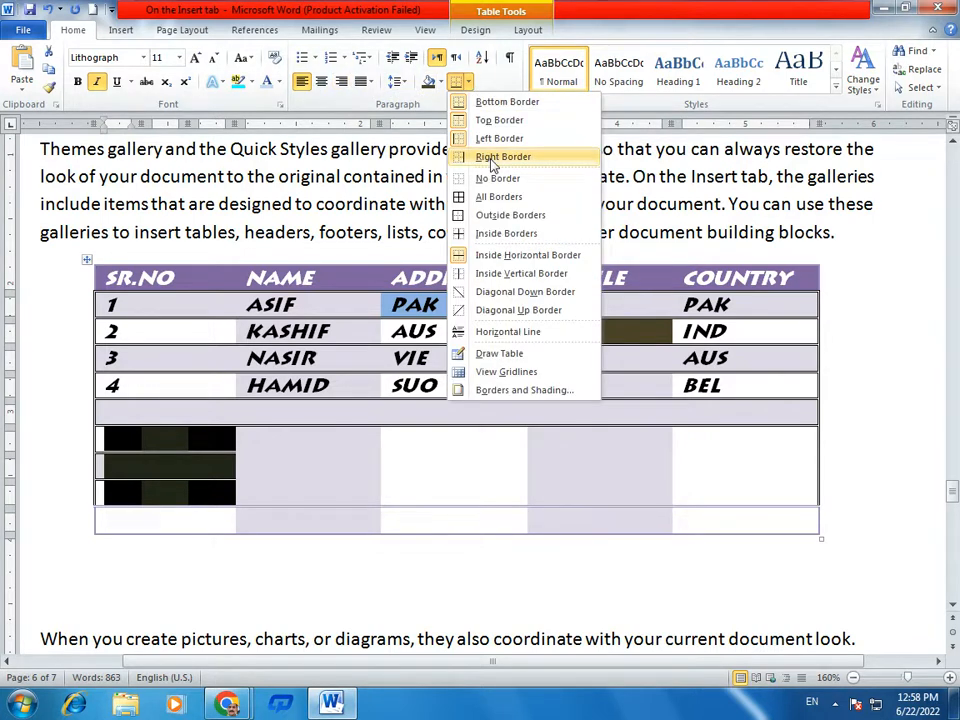
pyautogui.click(497, 197)
pyautogui.click(244, 440)
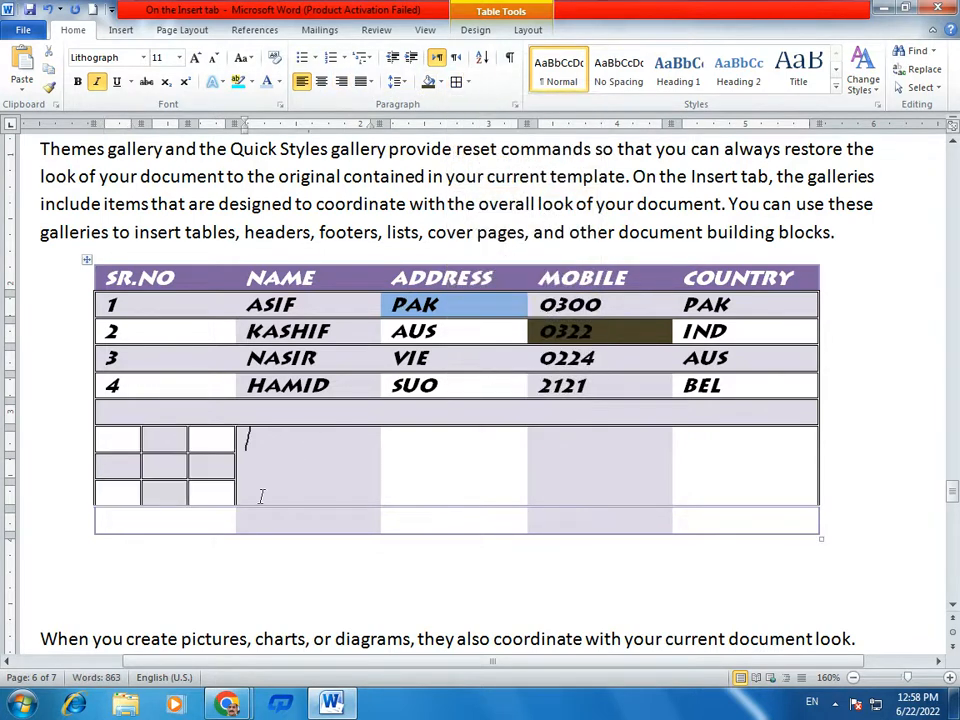
# Fill the first row of the small split cells with 1, 2 and 3.
pyautogui.click(113, 440)
pyautogui.write('1')
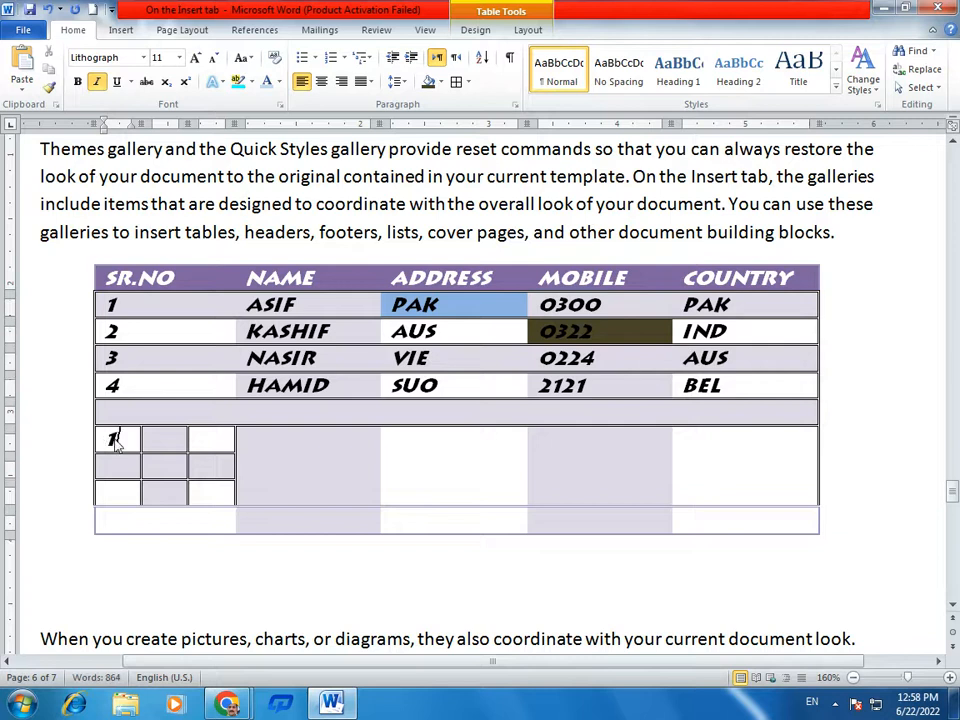
pyautogui.press('Tab')
pyautogui.write('2')
pyautogui.press('Tab')
pyautogui.write('3')
# Fill the second row of the small split cells with 4, 5 and 6.
pyautogui.press('Down')
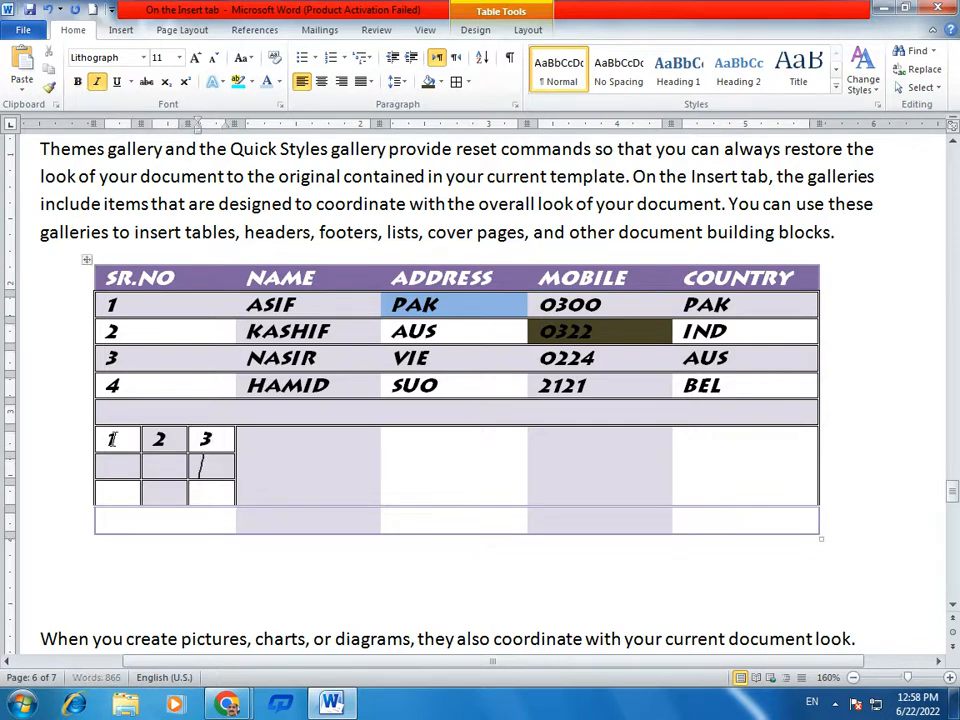
pyautogui.press('Left')
pyautogui.press('Left')
pyautogui.write('4')
pyautogui.press('Tab')
pyautogui.write('5')
pyautogui.press('Tab')
pyautogui.write('6')
# Fill the third row of the small split cells with 1, 2 and 3.
pyautogui.press('Down')
pyautogui.press('Left')
pyautogui.press('Left')
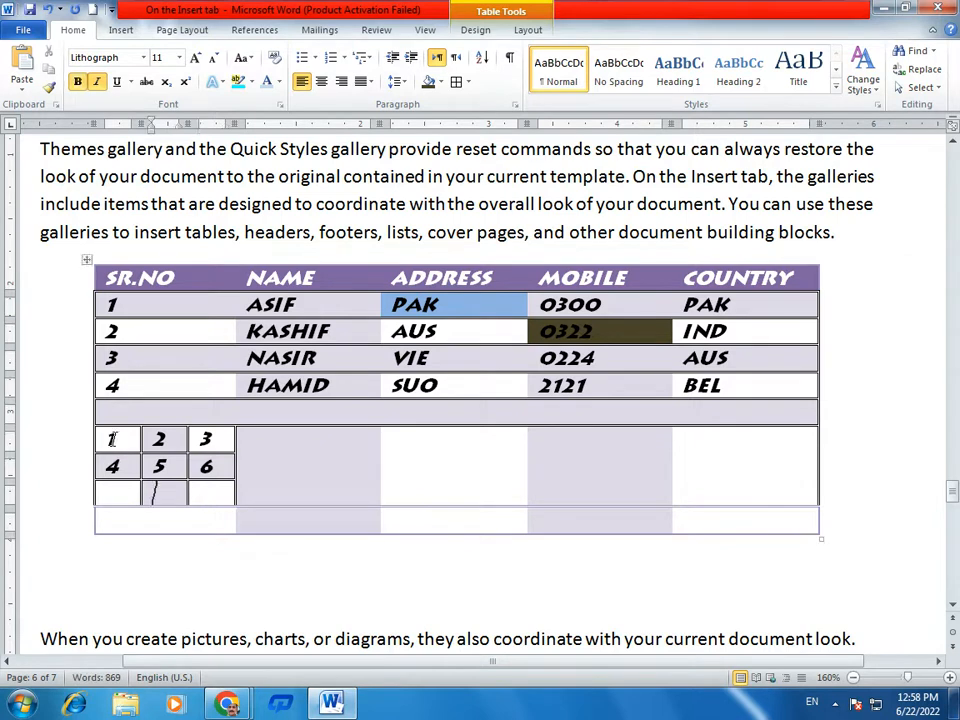
pyautogui.write('1')
pyautogui.press('Tab')
pyautogui.write('2')
pyautogui.press('Tab')
pyautogui.write('3')
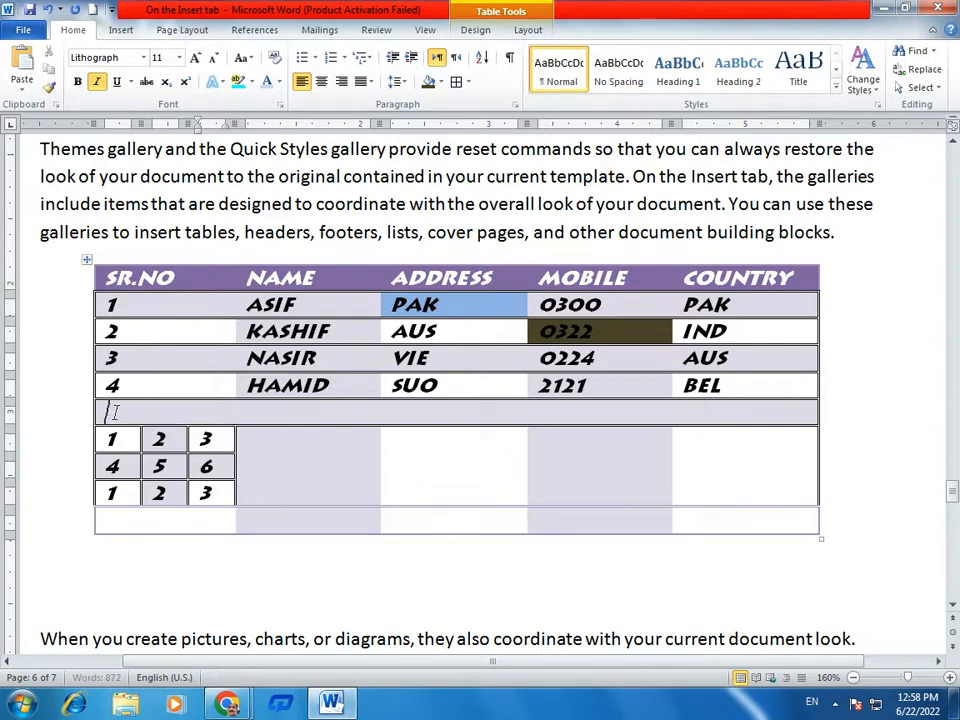
# Apply All Borders to the empty row directly below row 4 and check its separate cells.
pyautogui.moveTo(107, 407); pyautogui.dragTo(724, 411)
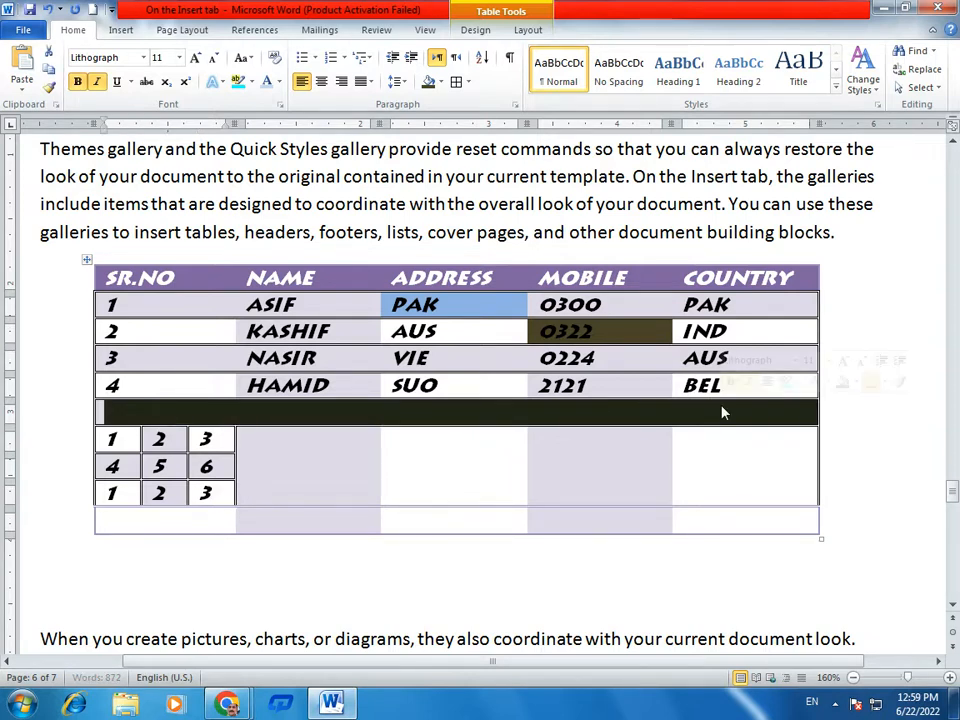
pyautogui.click(459, 86)
pyautogui.click(555, 451)
pyautogui.click(209, 406)
pyautogui.click(248, 408)
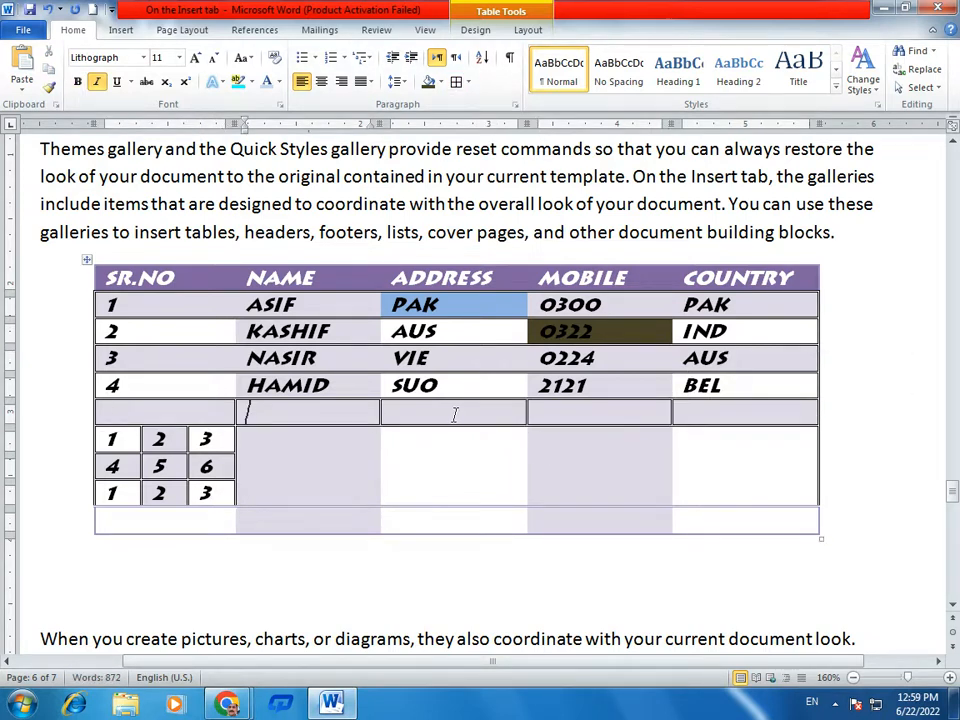
pyautogui.click(454, 408)
pyautogui.click(653, 408)
pyautogui.click(730, 410)
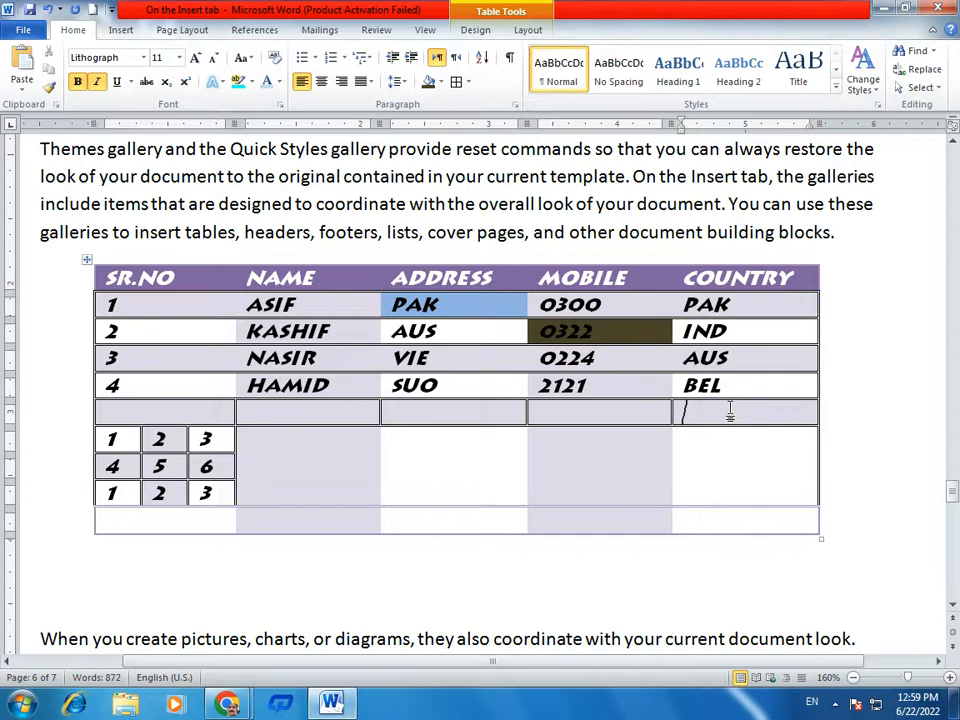
pyautogui.moveTo(730, 410); pyautogui.dragTo(171, 418)
pyautogui.rightClick(173, 420)
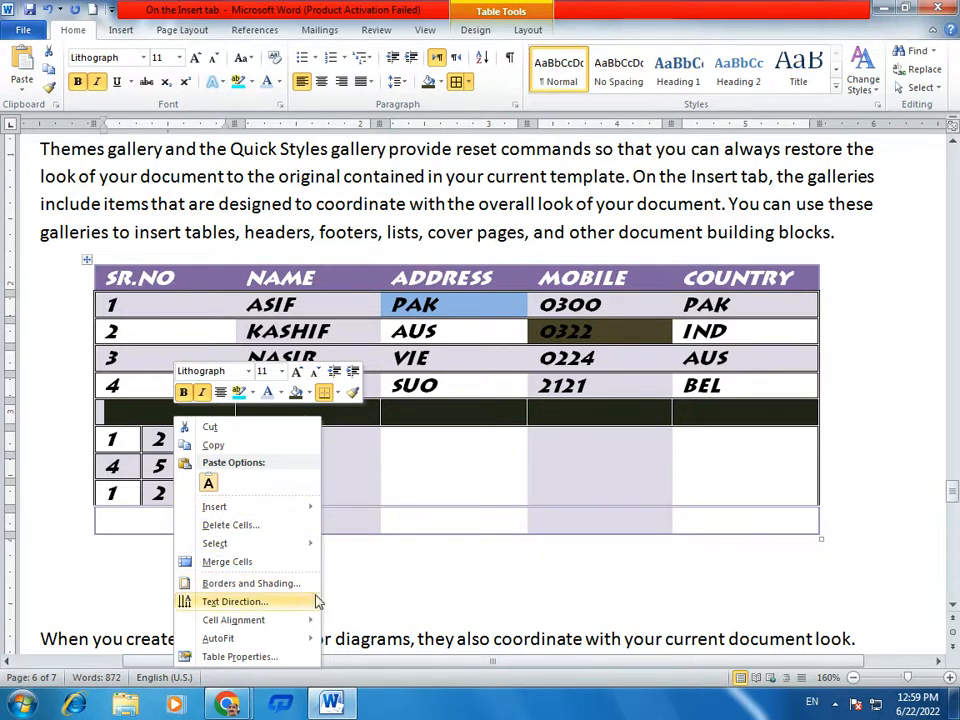
pyautogui.click(724, 398)
pyautogui.click(729, 410)
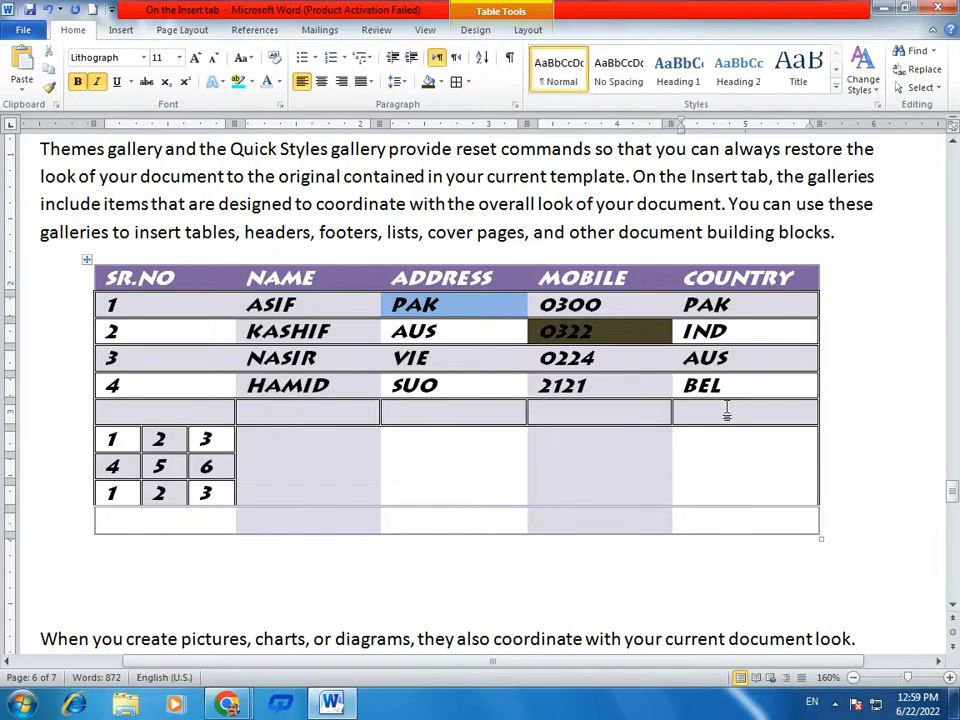
pyautogui.rightClick(729, 410)
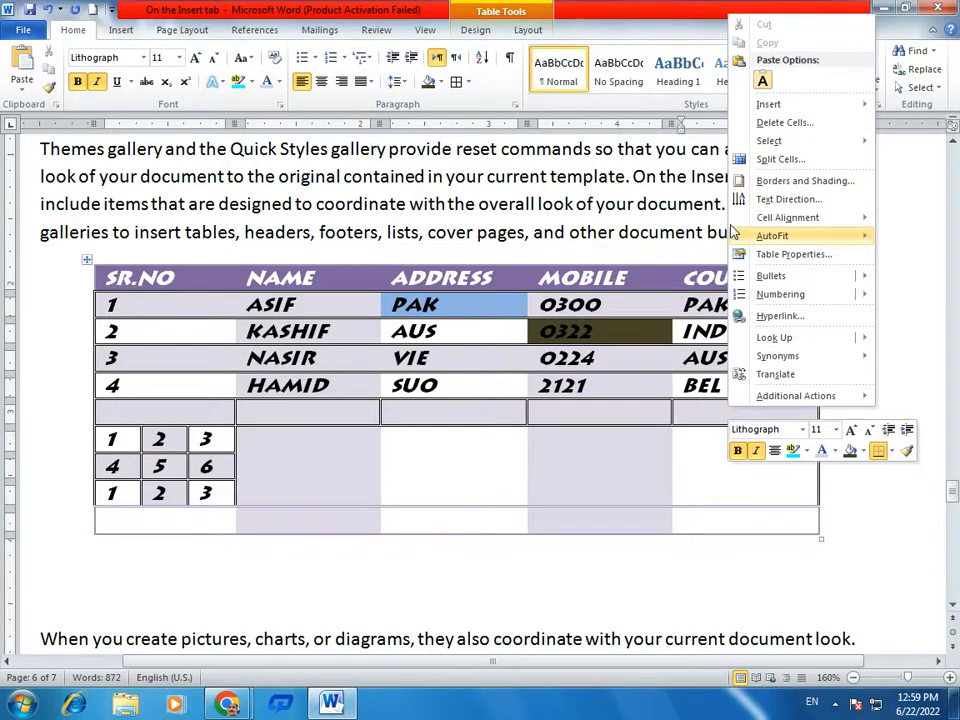
pyautogui.click(686, 410)
# Merge all five cells of the empty row below row 4 into one cell.
pyautogui.moveTo(686, 410); pyautogui.dragTo(176, 418)
pyautogui.rightClick(176, 418)
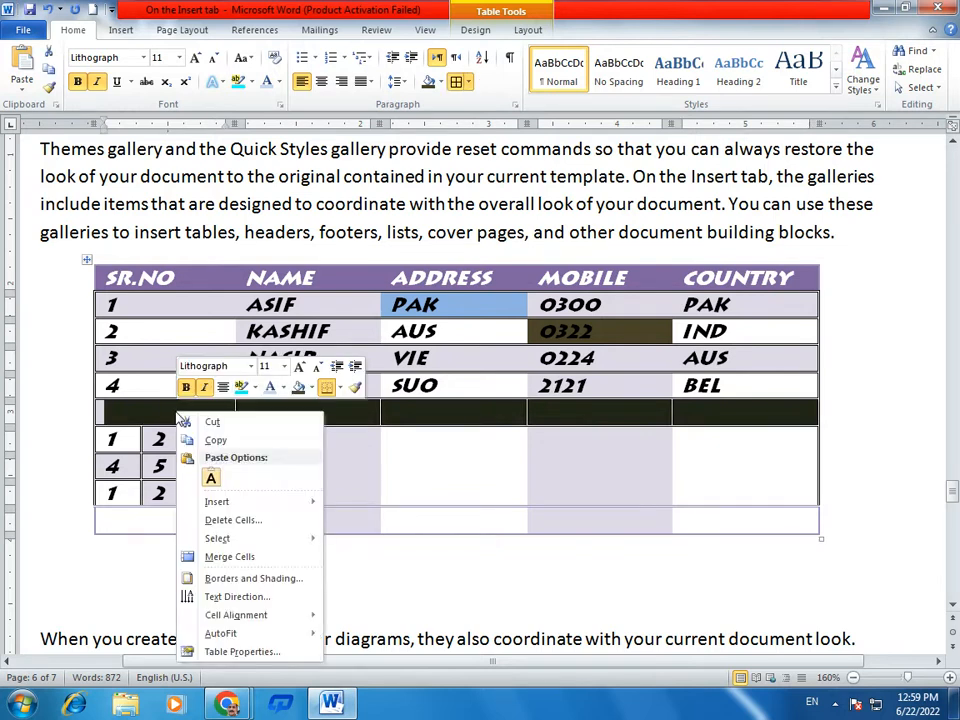
pyautogui.click(251, 555)
# Split the merged empty row below row 4 into columns using Split Cells.
pyautogui.rightClick(336, 411)
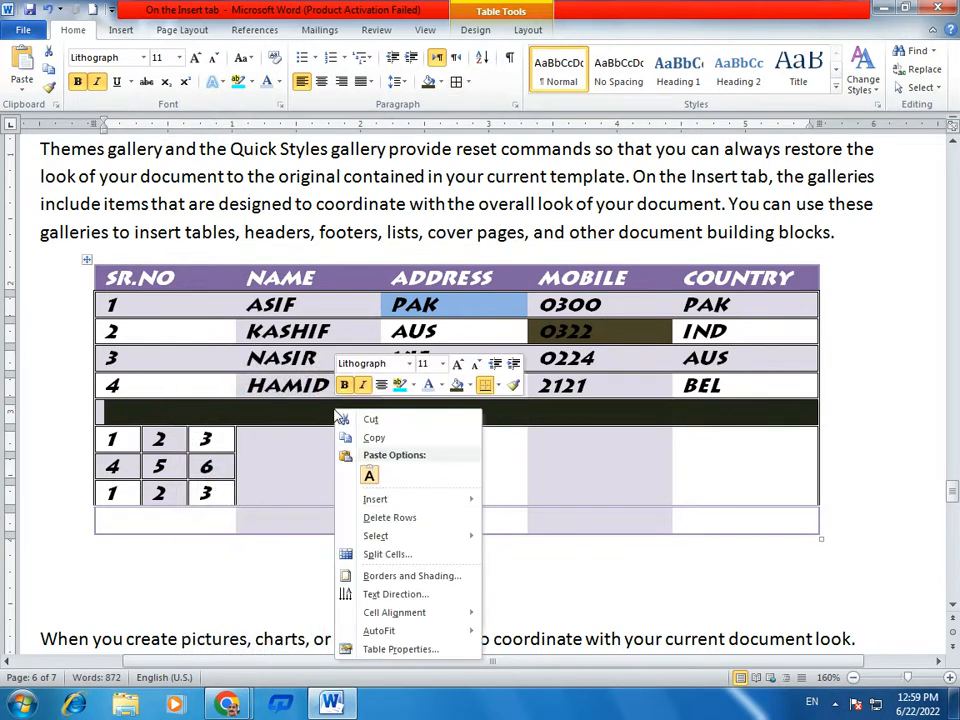
pyautogui.click(380, 555)
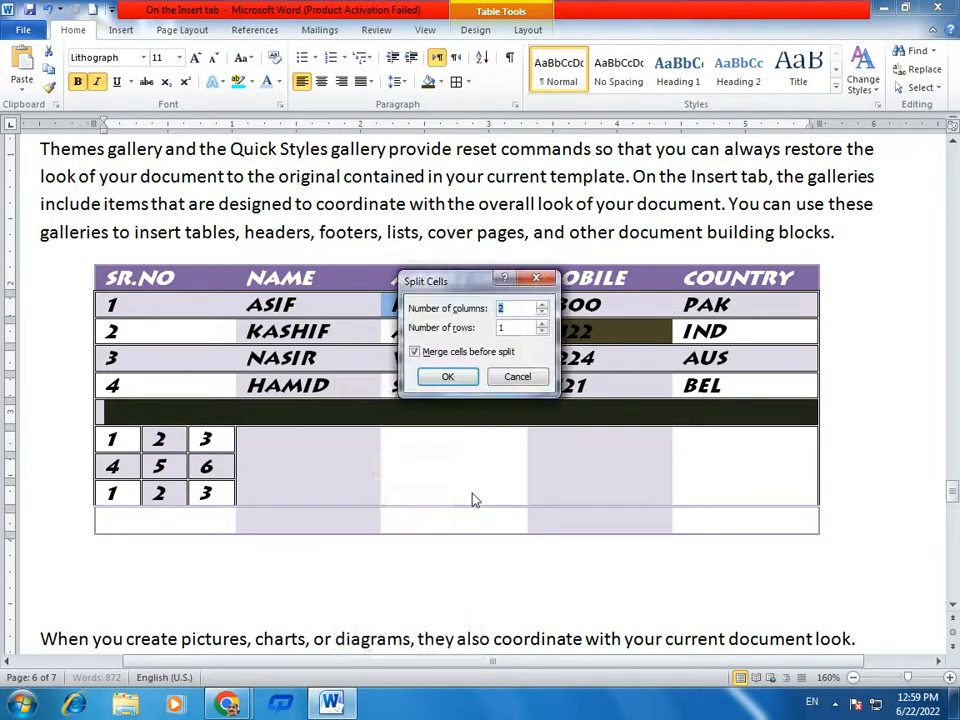
pyautogui.click(540, 313)
pyautogui.click(432, 386)
pyautogui.click(392, 439)
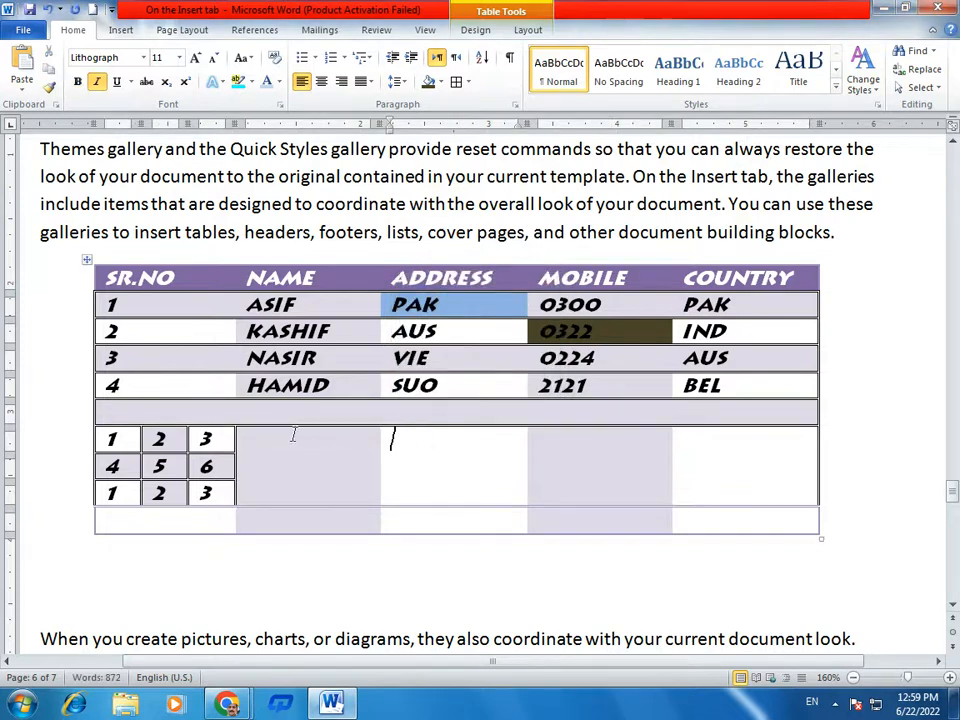
# Apply borders between all ten split cells of the empty row below row 4.
pyautogui.click(180, 411)
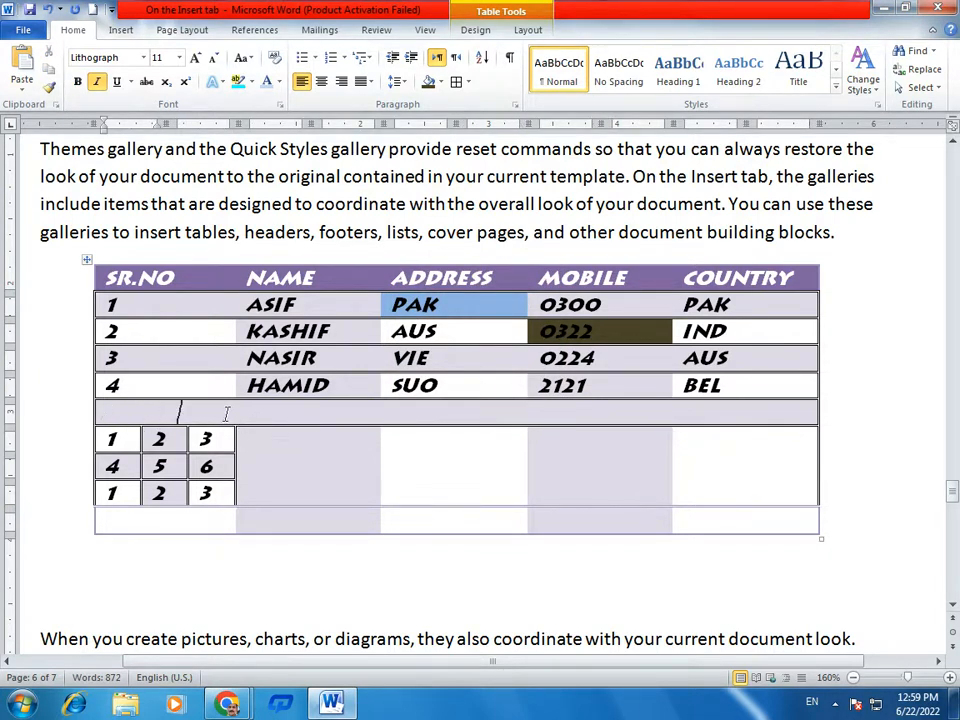
pyautogui.click(86, 416)
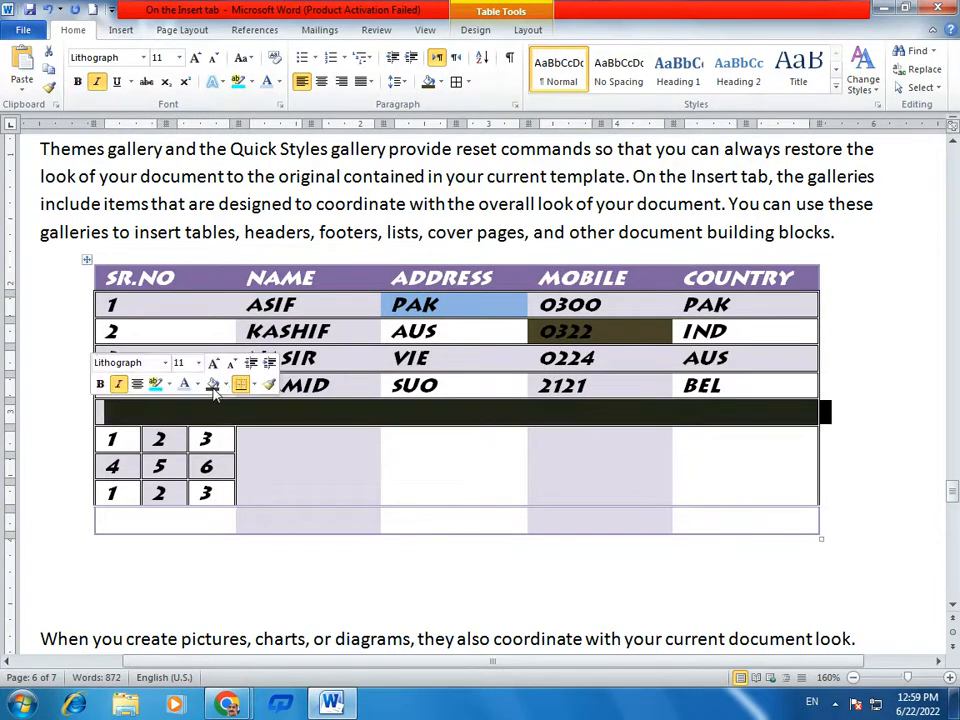
pyautogui.click(392, 437)
pyautogui.moveTo(146, 407); pyautogui.dragTo(772, 400)
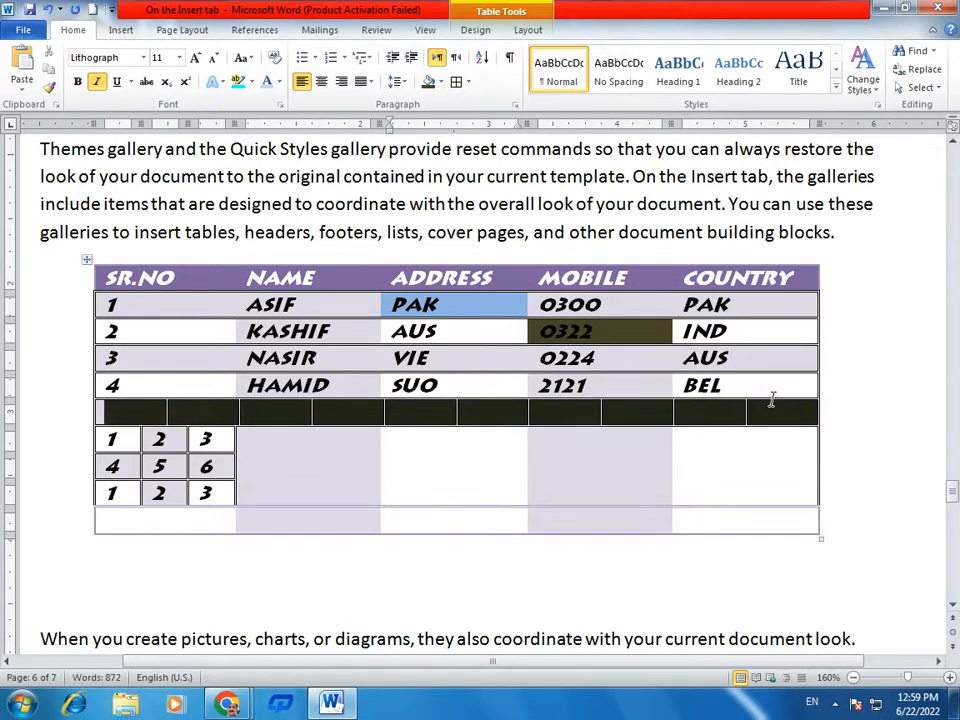
pyautogui.click(716, 413)
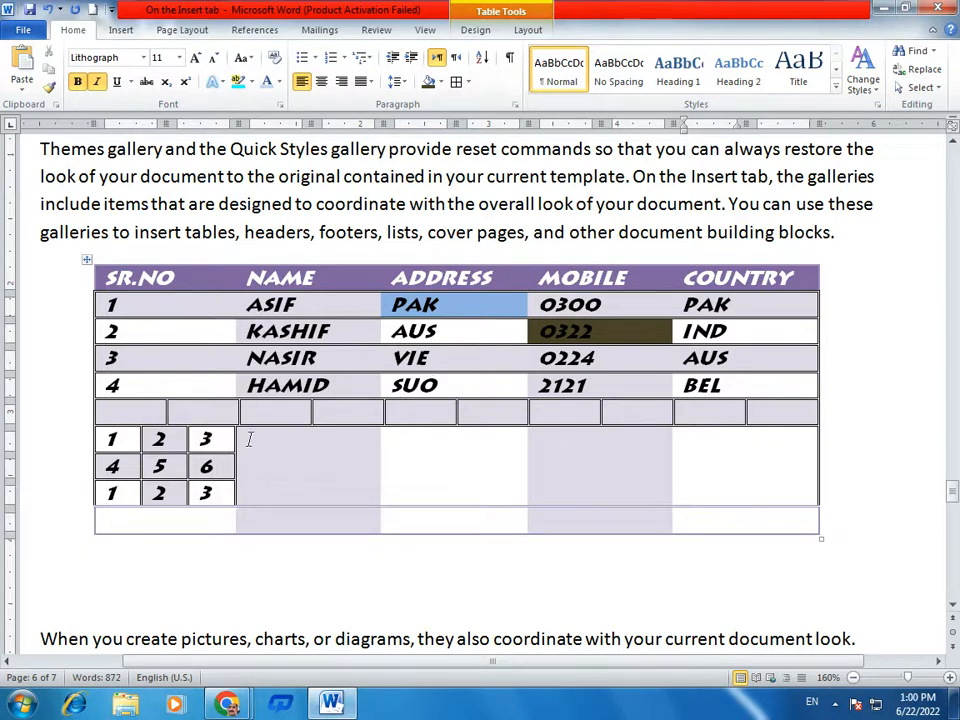
# Set the whole table's borders to All with a dashed ½ pt line in Automatic color using Borders and Shading.
pyautogui.rightClick(276, 413)
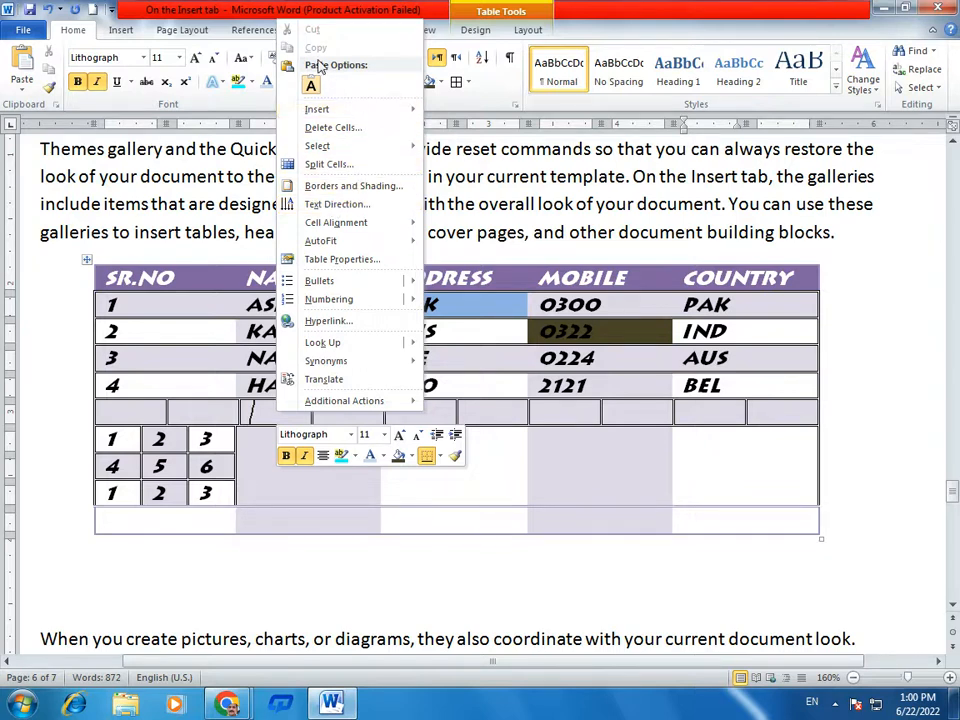
pyautogui.click(330, 186)
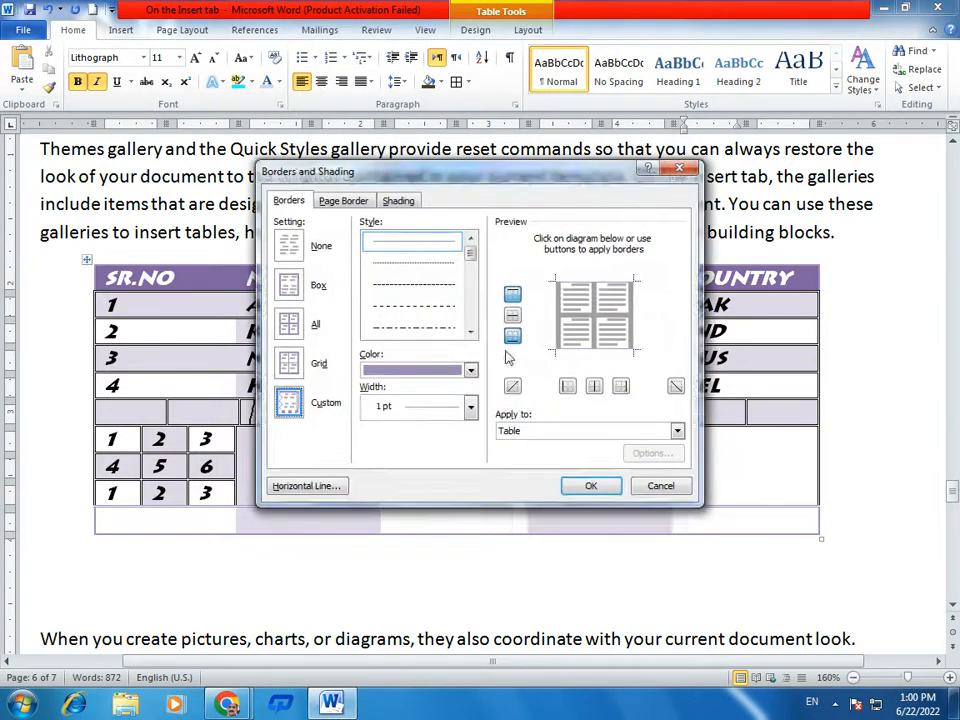
pyautogui.click(594, 387)
pyautogui.click(567, 386)
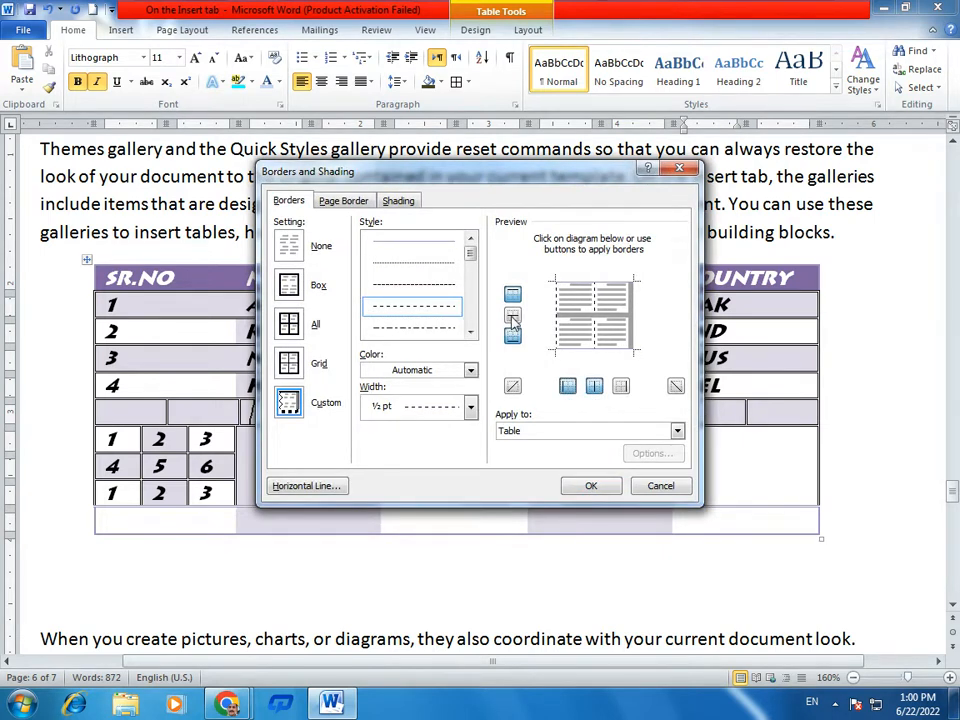
pyautogui.click(288, 285)
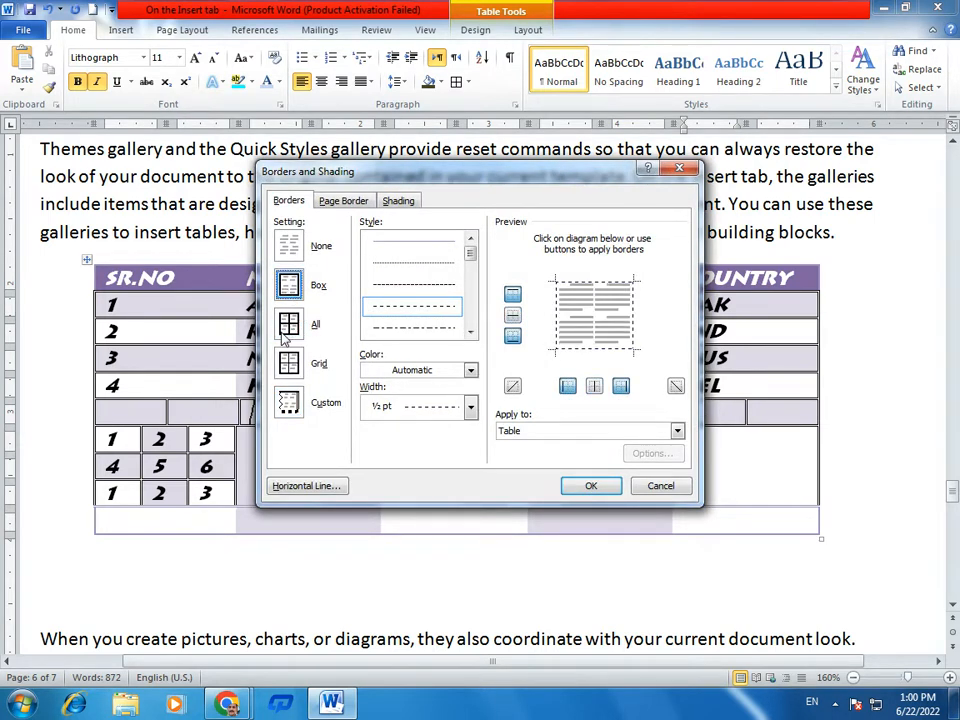
pyautogui.click(288, 324)
pyautogui.click(590, 485)
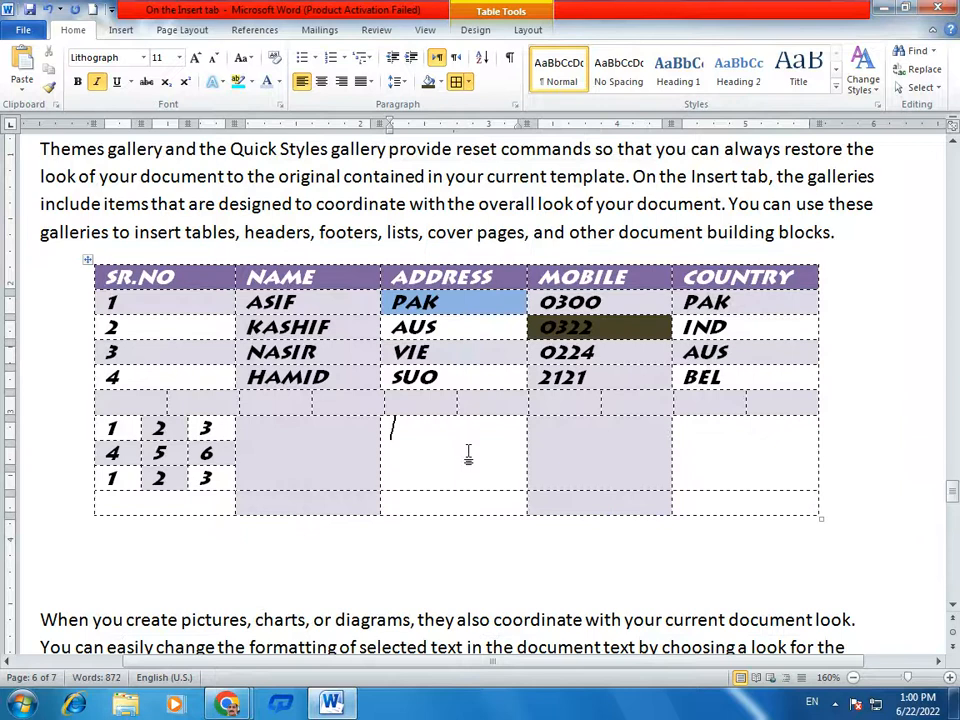
# Rotate the text in the NAME cell of row 1 vertically so it reads from bottom to top.
pyautogui.rightClick(468, 453)
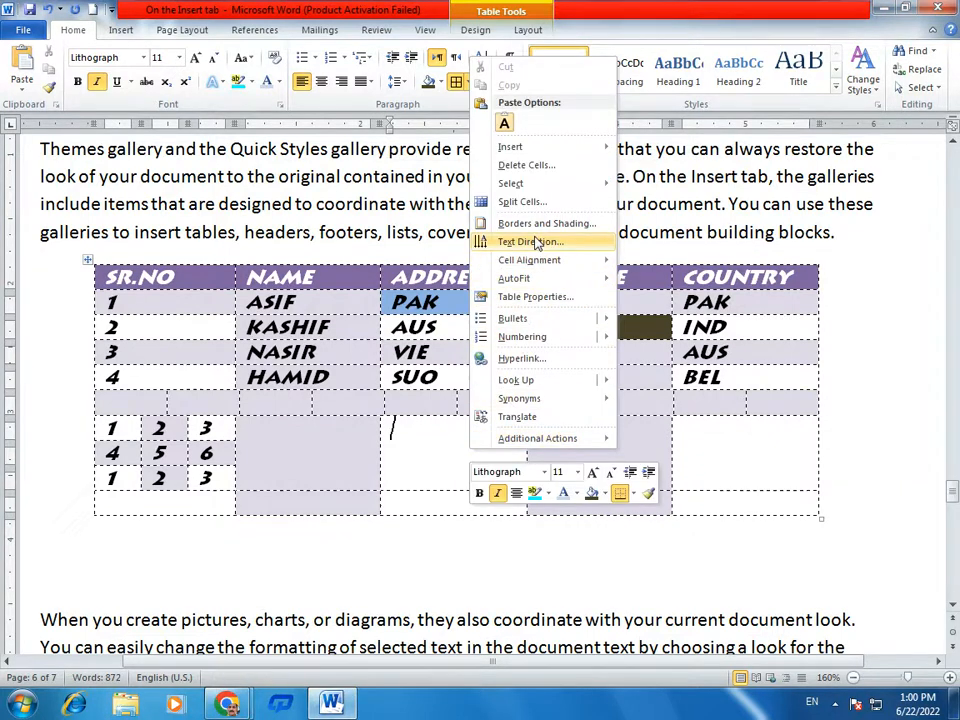
pyautogui.click(341, 407)
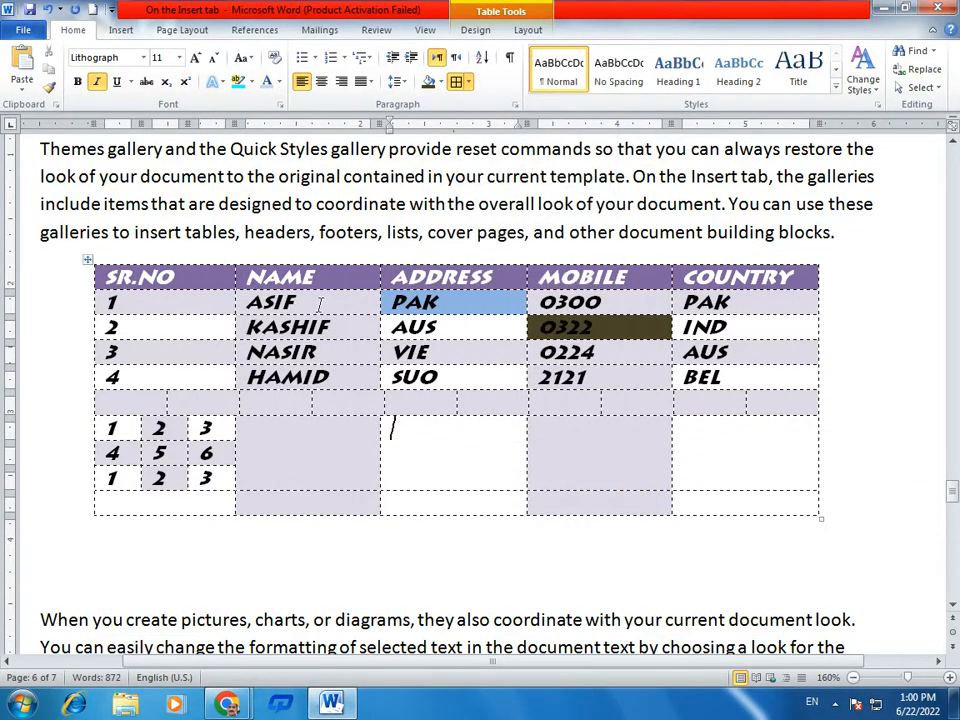
pyautogui.moveTo(302, 304); pyautogui.dragTo(252, 305)
pyautogui.rightClick(288, 308)
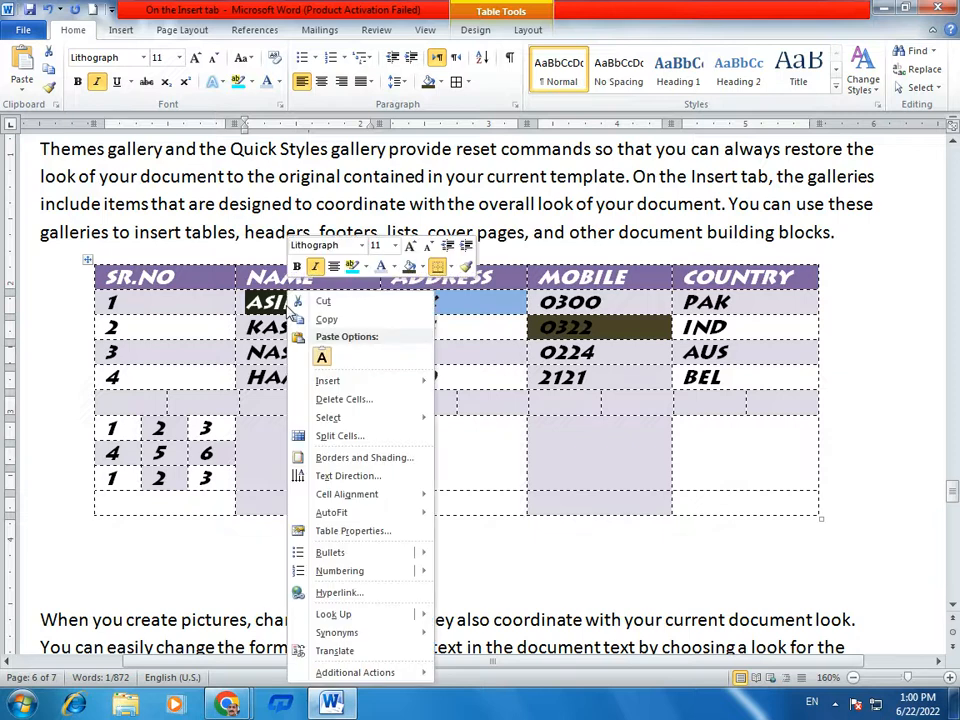
pyautogui.click(360, 477)
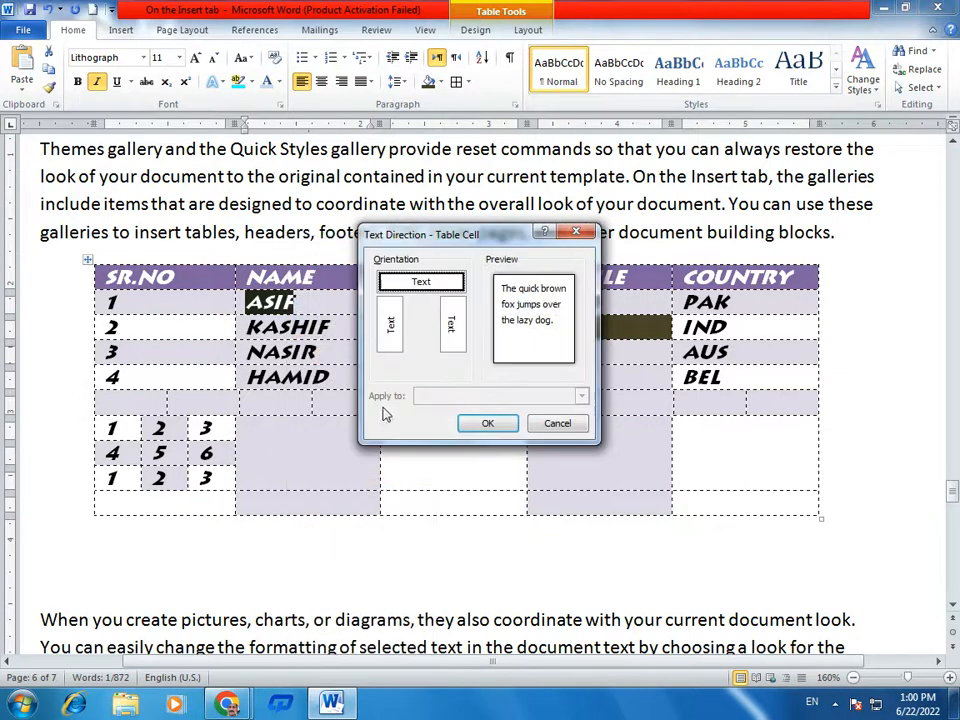
pyautogui.click(390, 325)
pyautogui.click(488, 424)
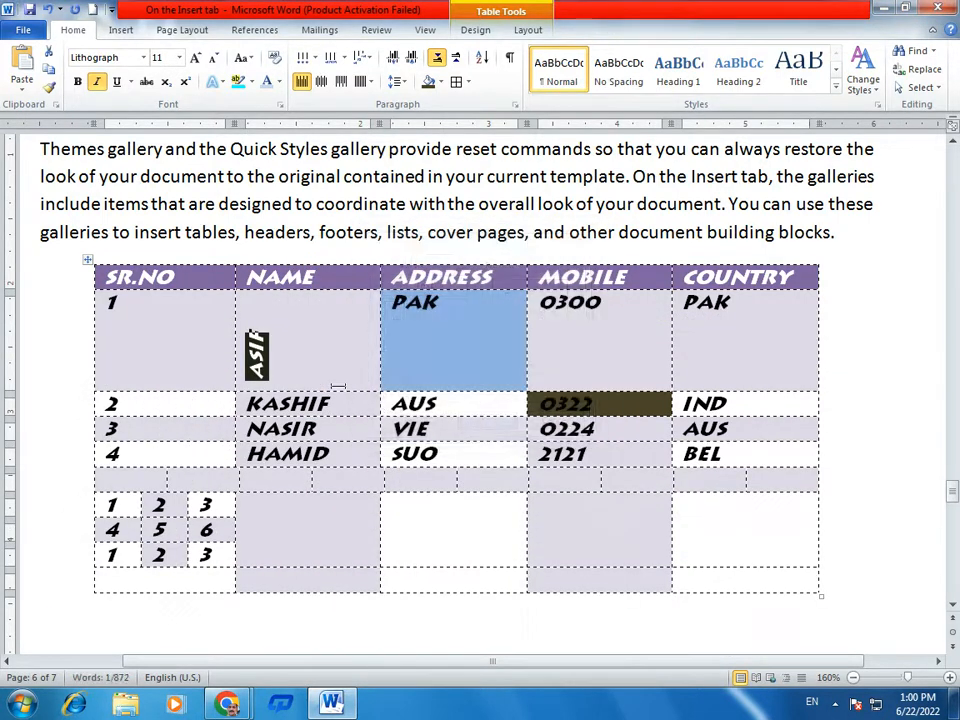
# Rotate the text AUS in the ADDRESS cell of row 2 vertically so it reads from top to bottom.
pyautogui.moveTo(343, 398); pyautogui.dragTo(233, 400)
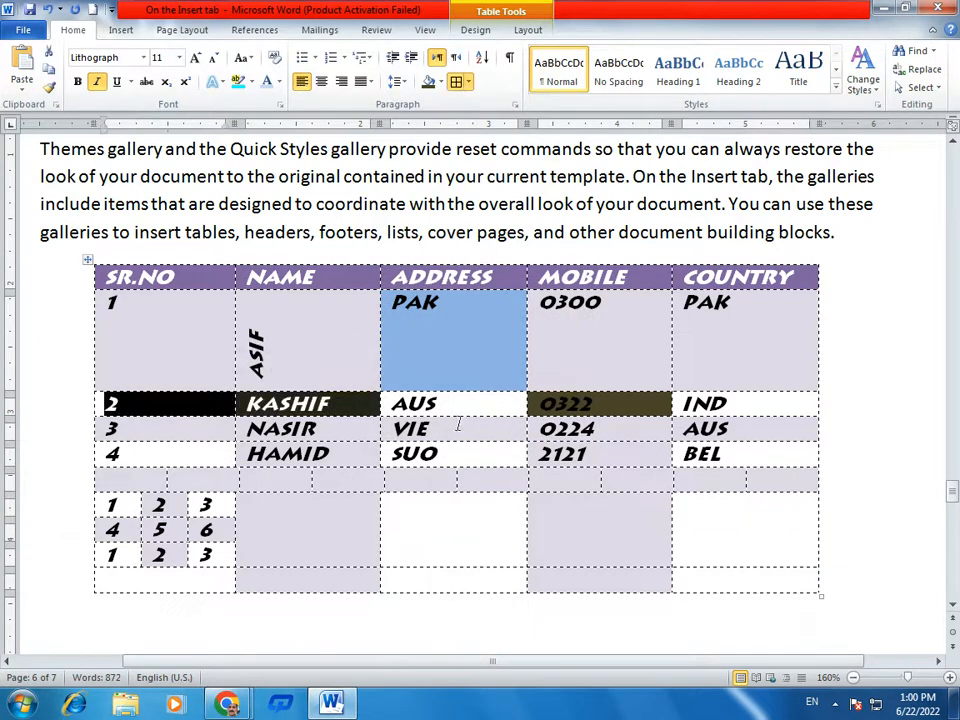
pyautogui.moveTo(390, 403); pyautogui.dragTo(424, 405)
pyautogui.rightClick(424, 408)
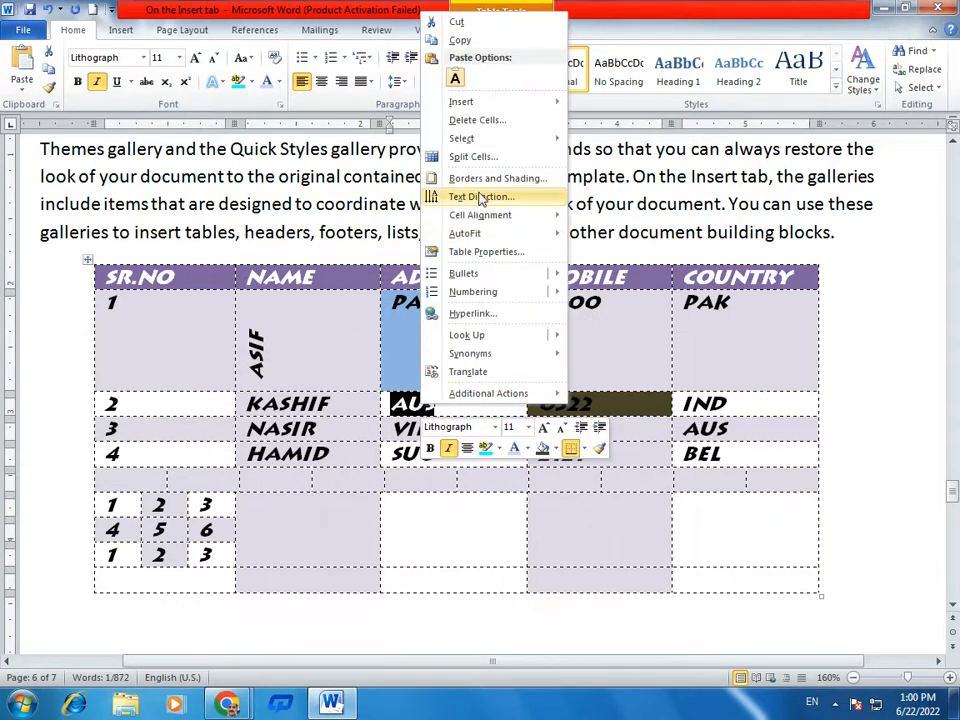
pyautogui.click(505, 197)
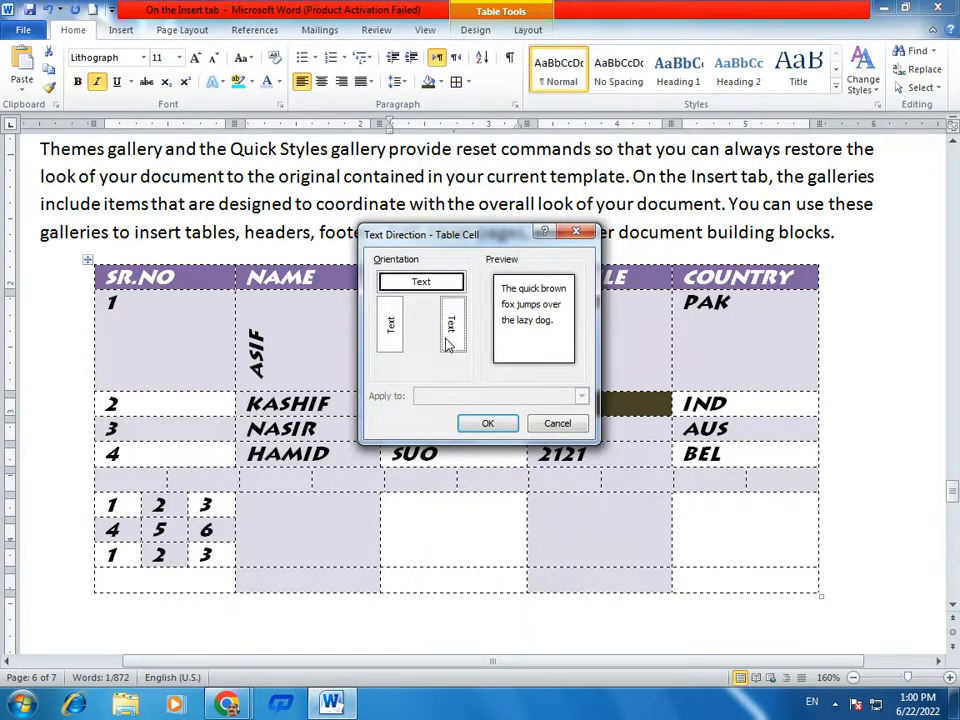
pyautogui.click(451, 327)
pyautogui.click(488, 423)
pyautogui.click(464, 472)
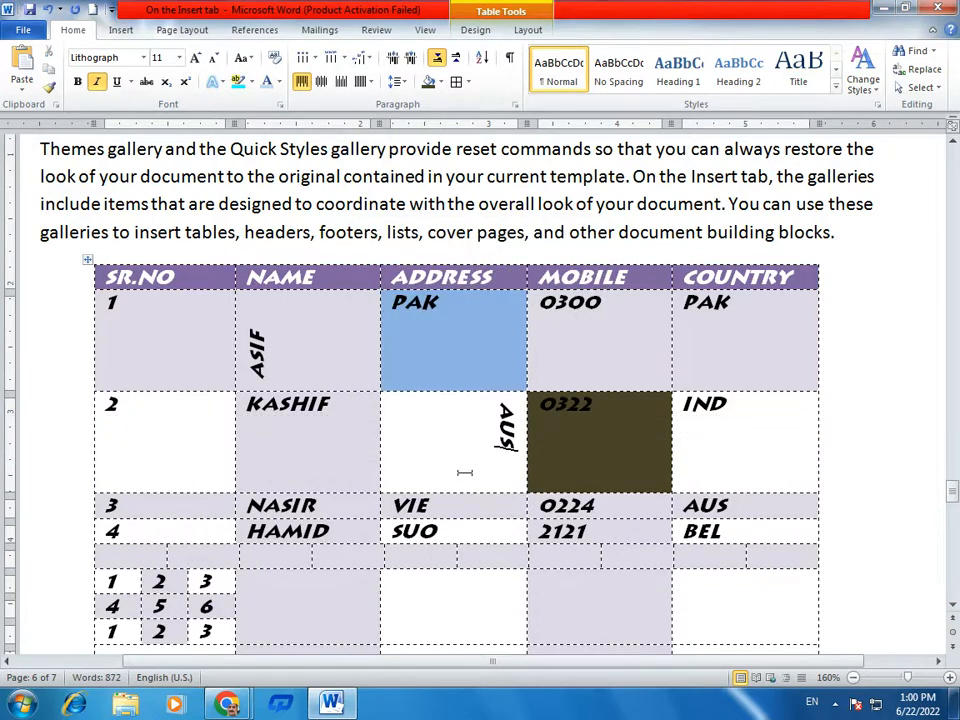
# Center the text PAK horizontally and vertically in the ADDRESS cell of row 1 using Cell Alignment.
pyautogui.tripleClick(385, 311)
pyautogui.rightClick(424, 304)
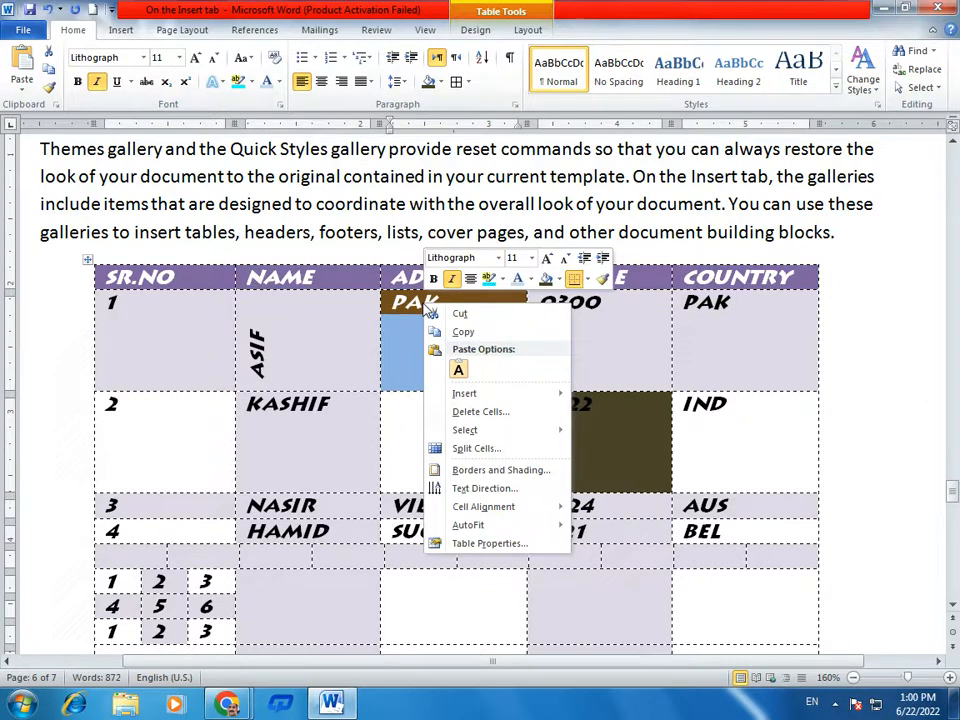
pyautogui.moveTo(506, 512)
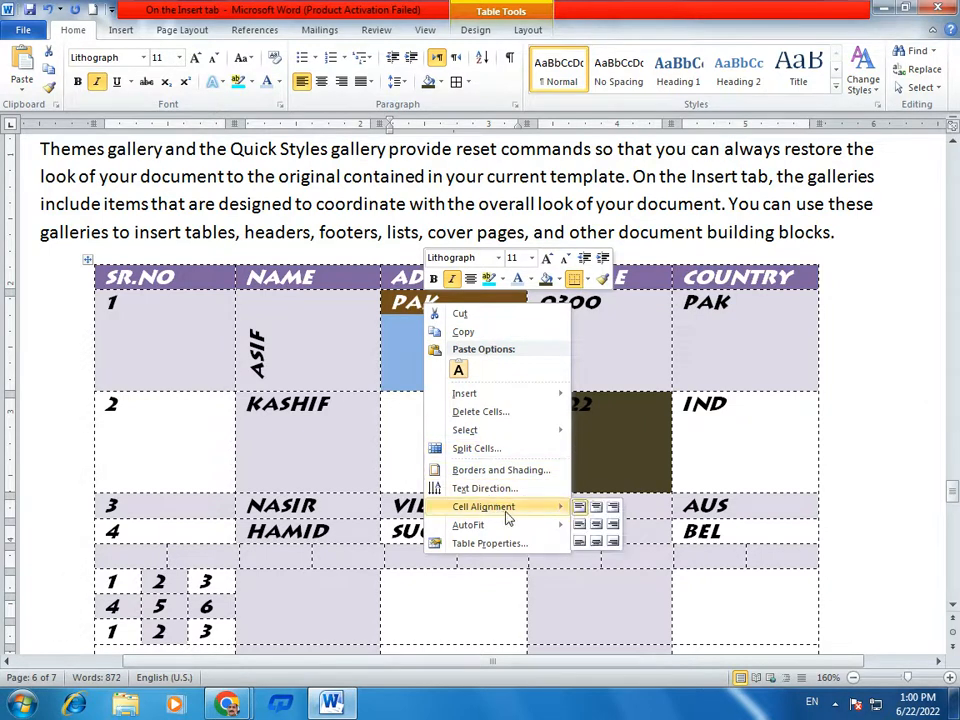
pyautogui.click(612, 537)
pyautogui.rightClick(424, 304)
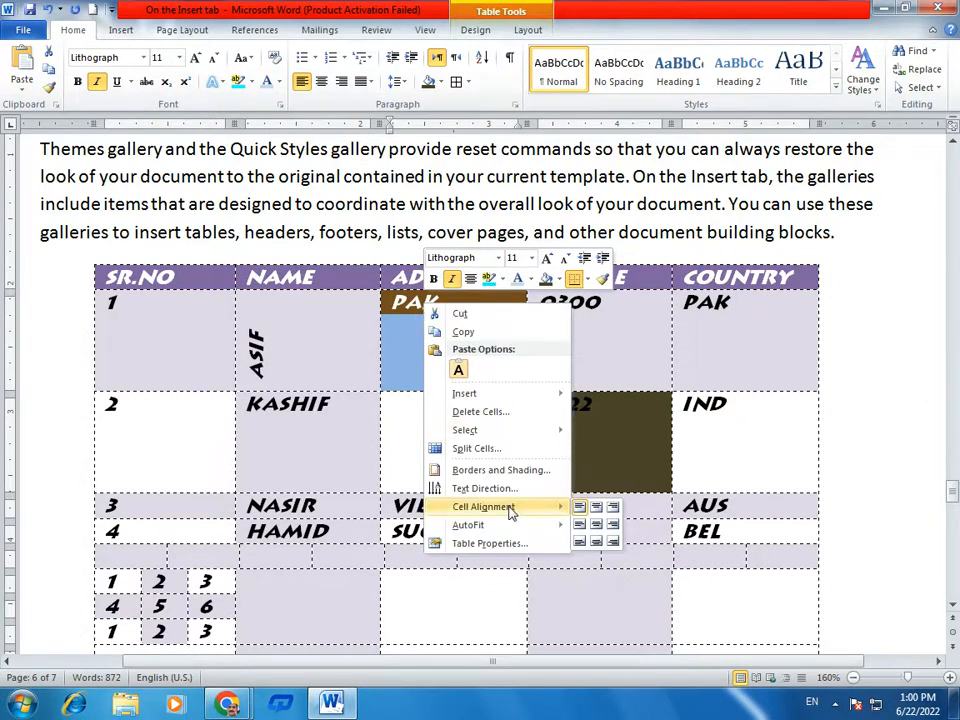
pyautogui.click(598, 530)
pyautogui.click(483, 433)
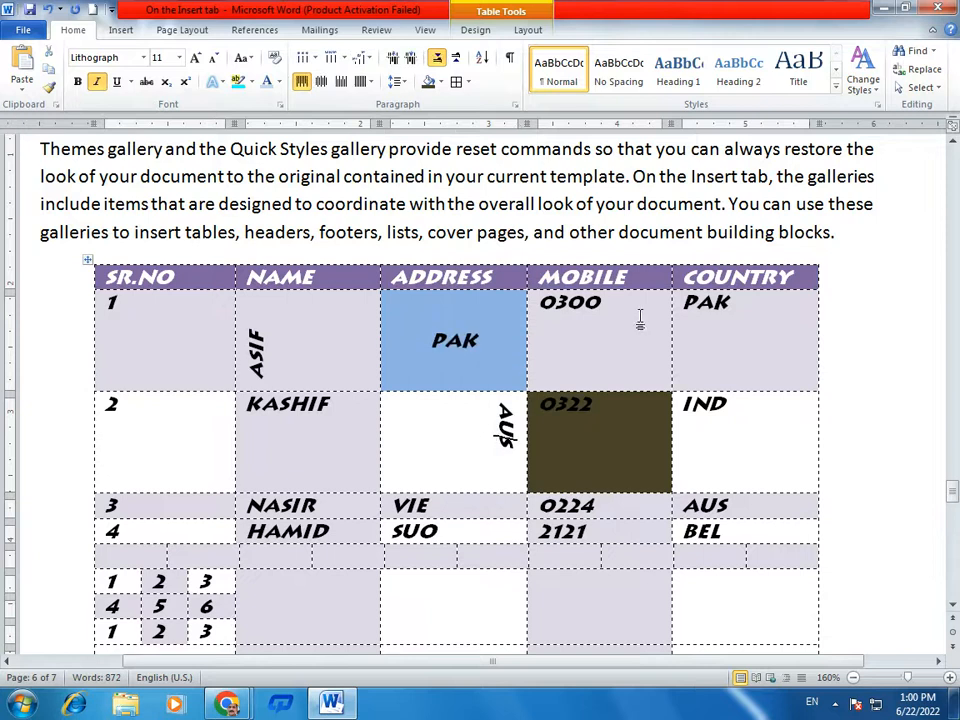
# Center the entry in the MOBILE cell of row 1 horizontally and vertically using Cell Alignment.
pyautogui.click(563, 311)
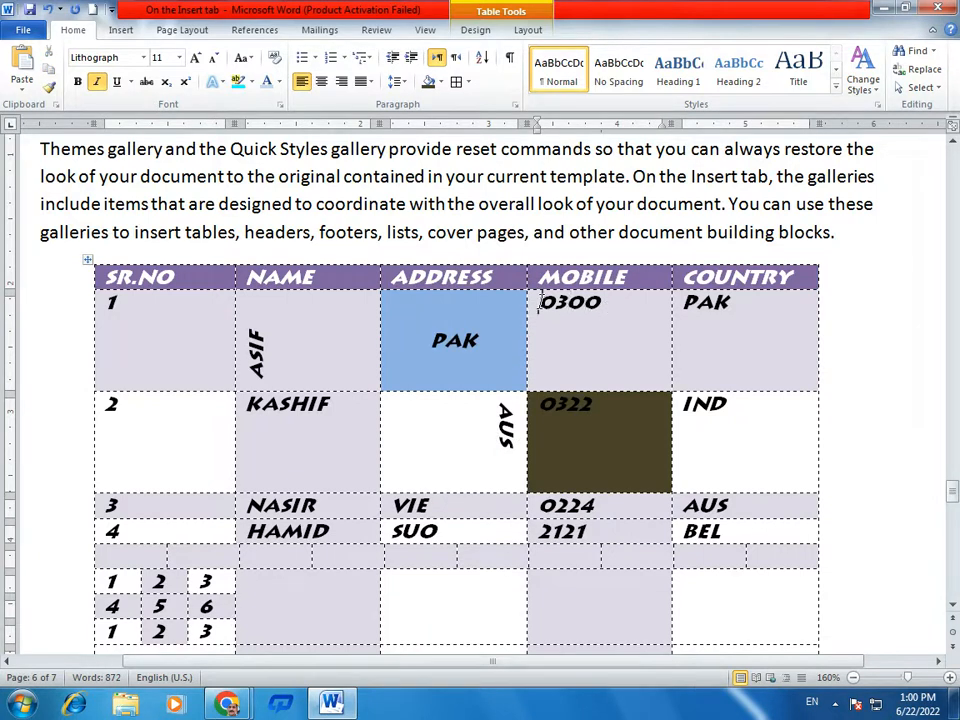
pyautogui.doubleClick(580, 302)
pyautogui.rightClick(583, 294)
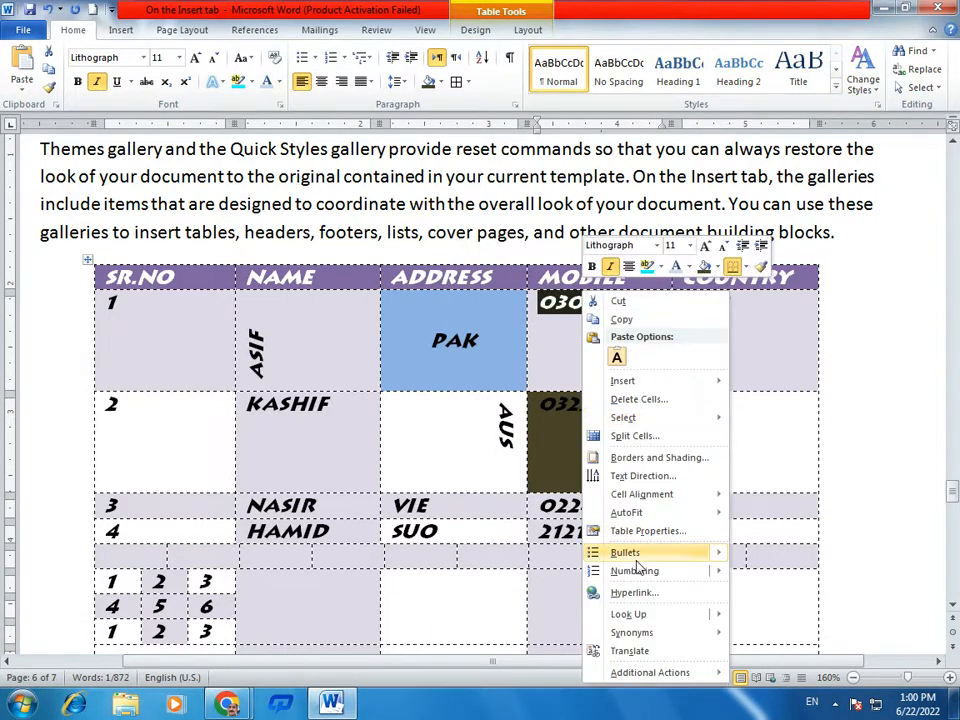
pyautogui.moveTo(670, 500)
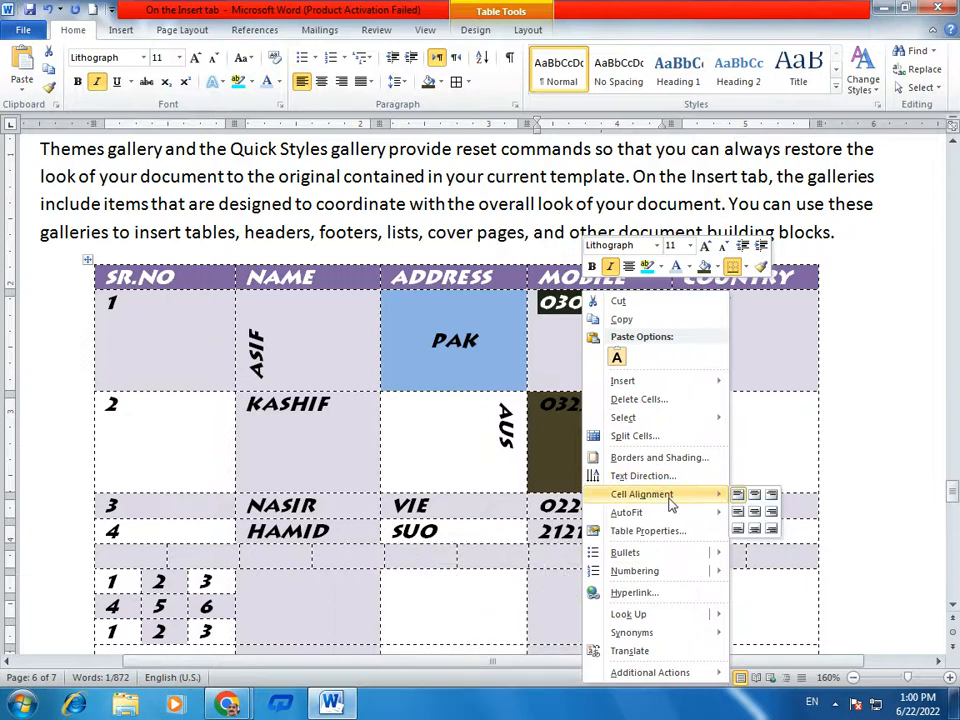
pyautogui.click(754, 511)
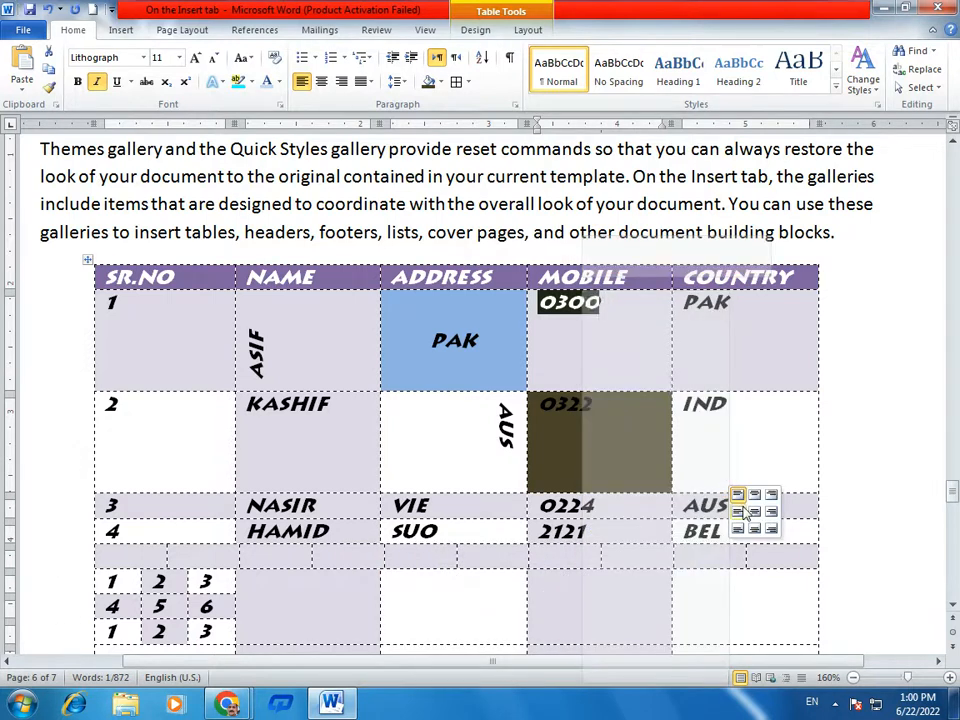
pyautogui.click(625, 453)
pyautogui.rightClick(746, 347)
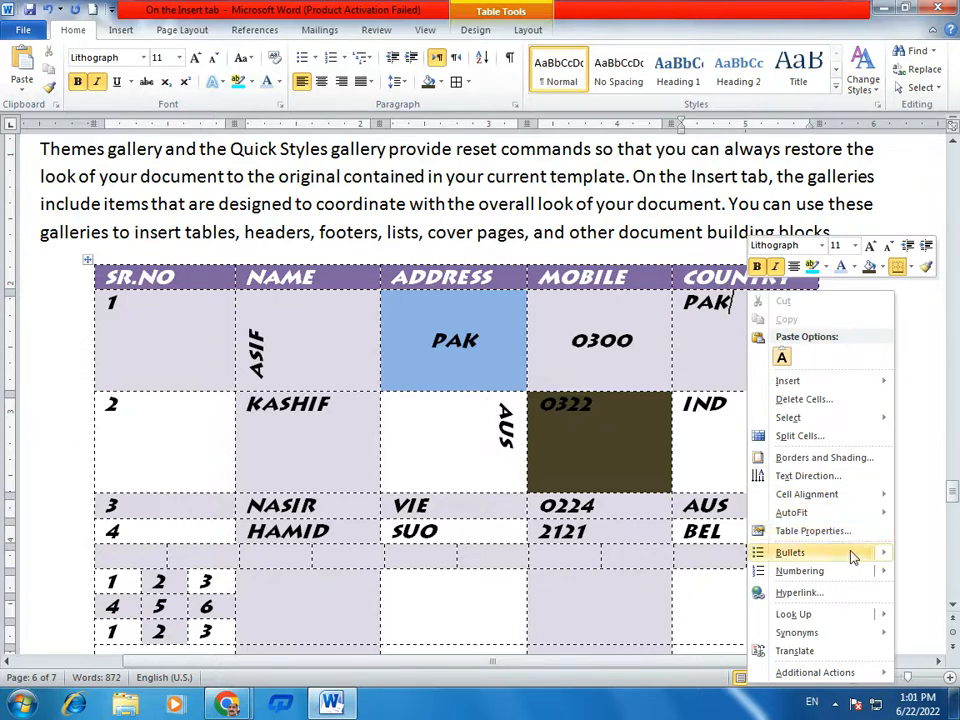
pyautogui.moveTo(858, 506)
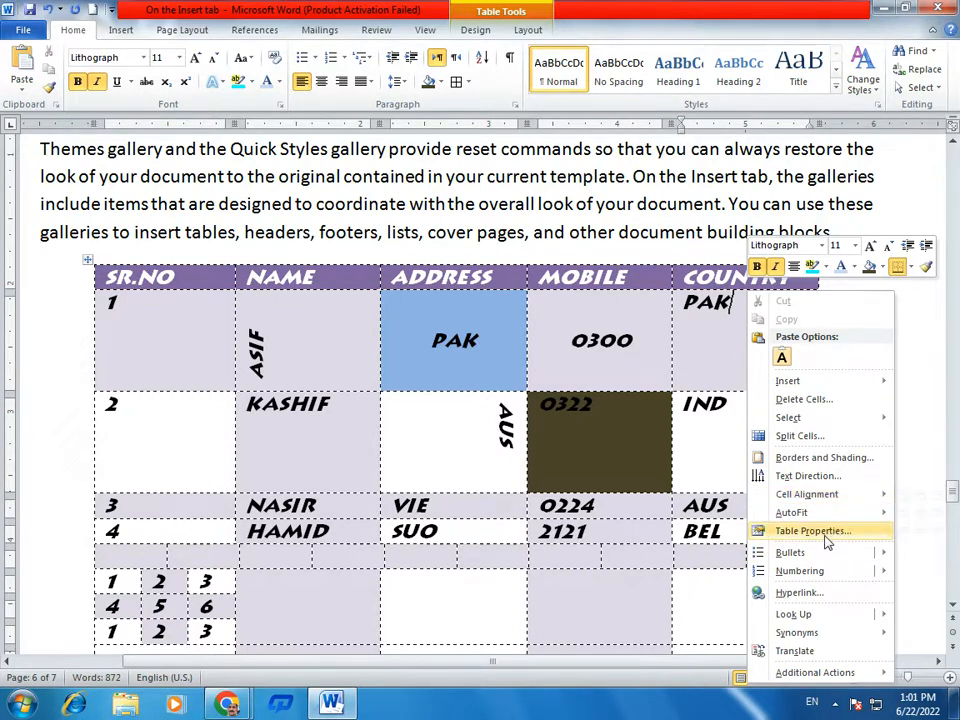
pyautogui.moveTo(790, 553)
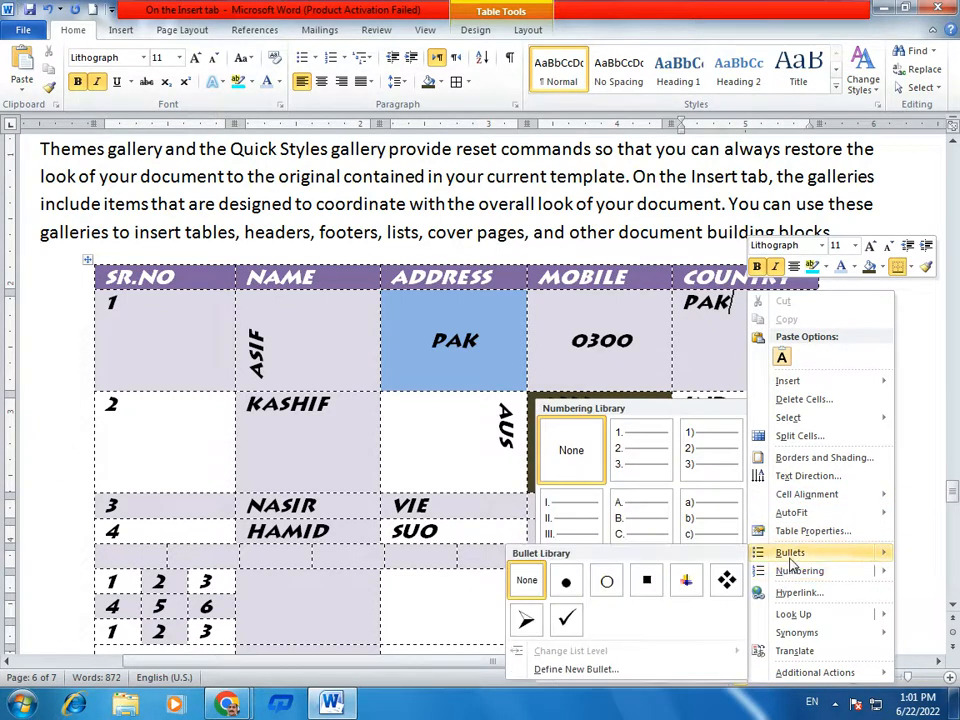
pyautogui.click(137, 352)
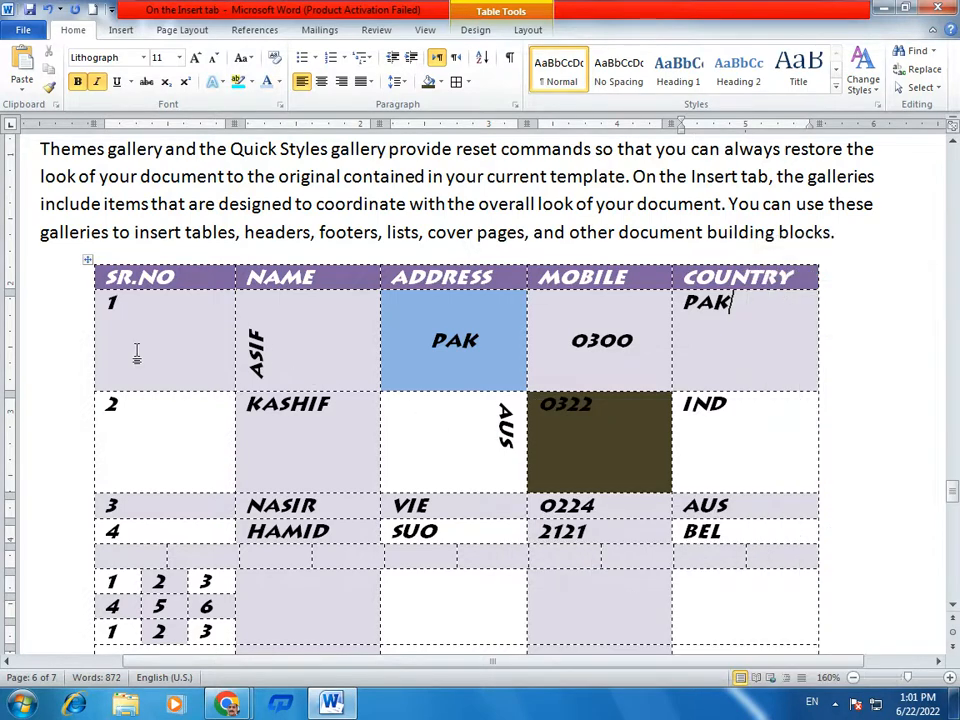
pyautogui.click(297, 360)
# Resize the table's columns with AutoFit to Contents.
pyautogui.scroll(-3, 299, 357)
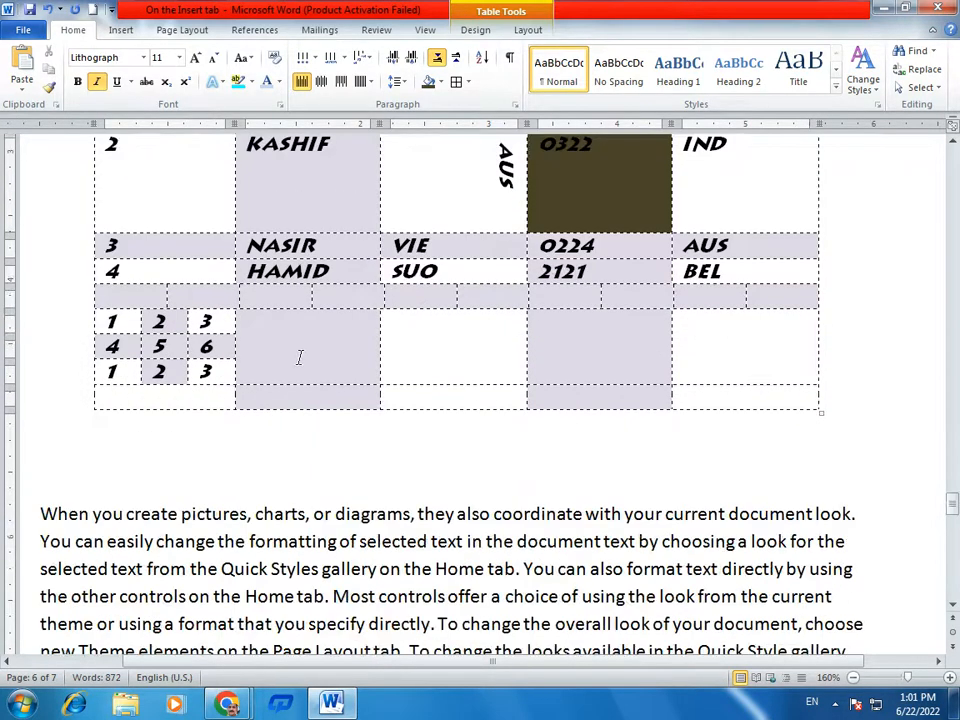
pyautogui.click(298, 360)
pyautogui.rightClick(291, 360)
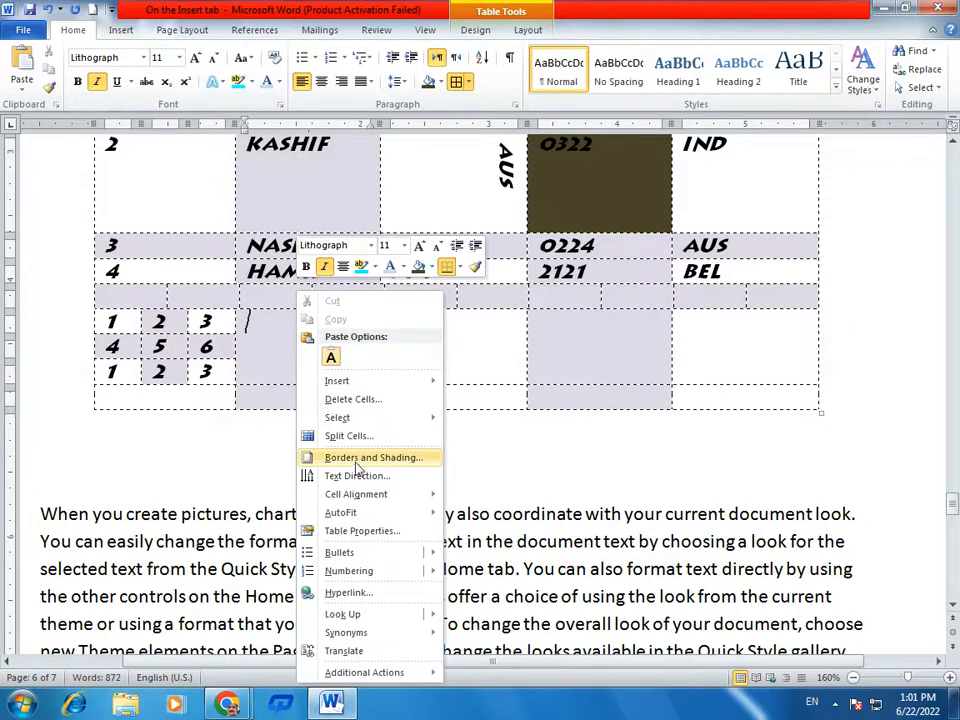
pyautogui.moveTo(365, 513)
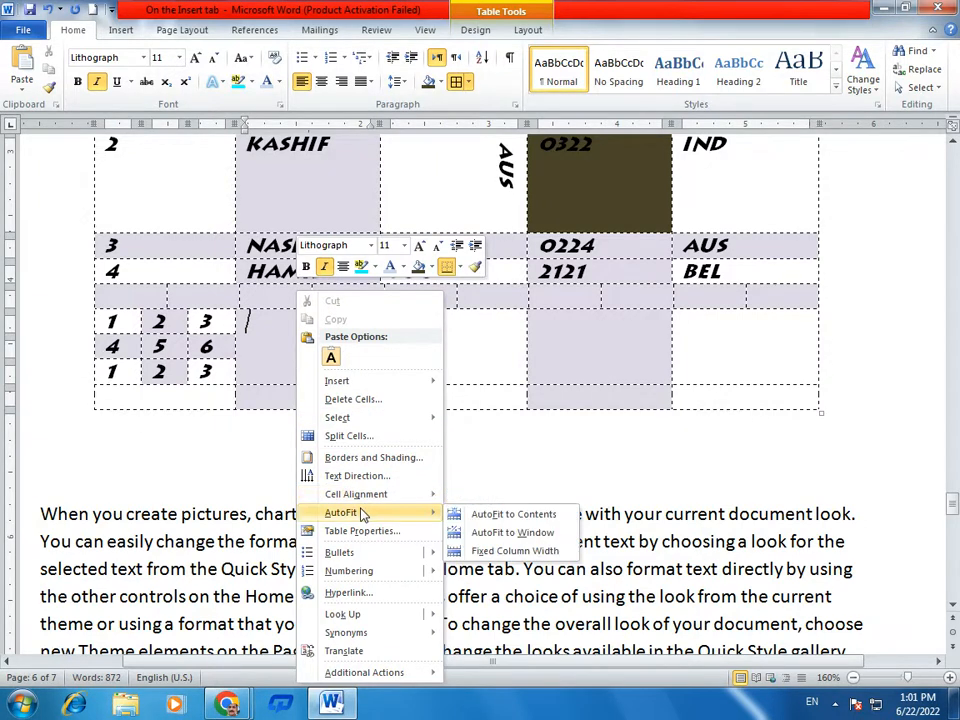
pyautogui.click(484, 516)
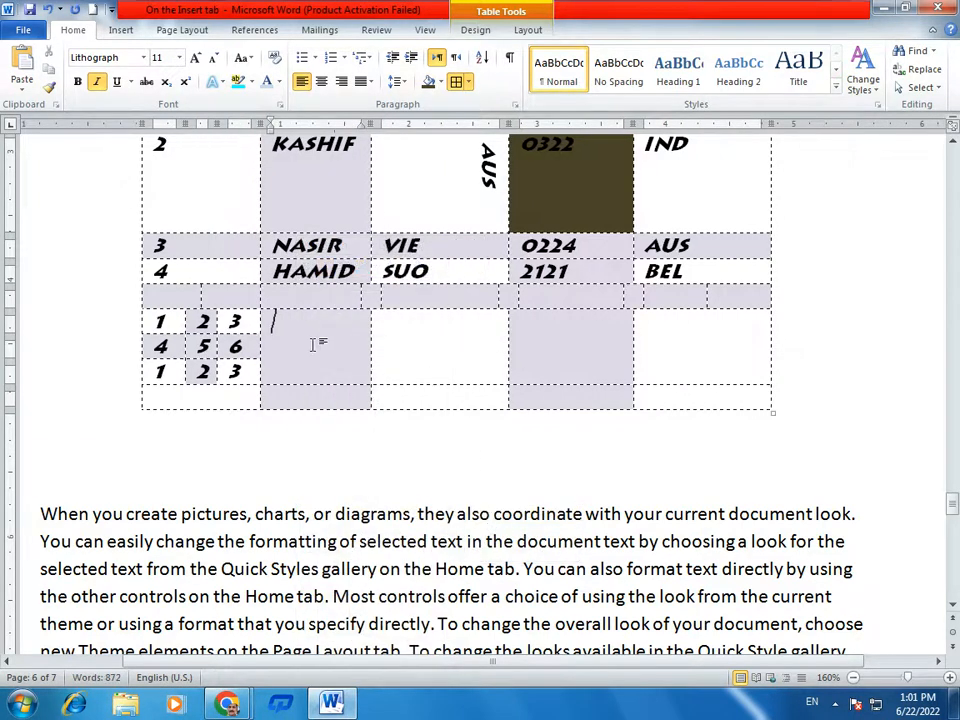
# Fit the whole table to the page width with AutoFit to Window.
pyautogui.rightClick(313, 344)
pyautogui.moveTo(400, 492)
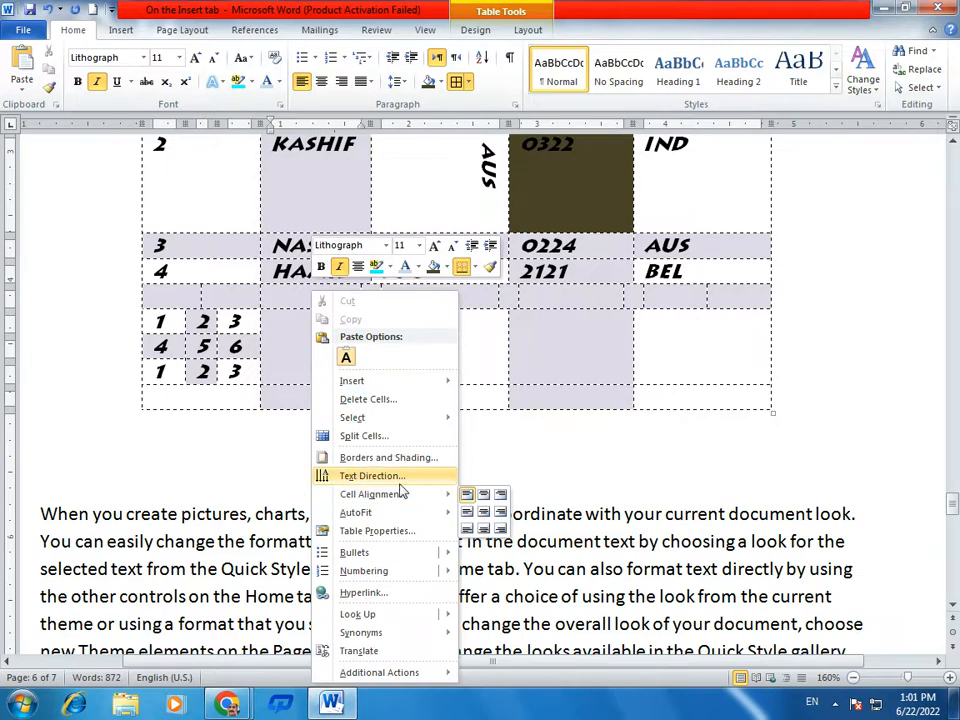
pyautogui.moveTo(430, 512)
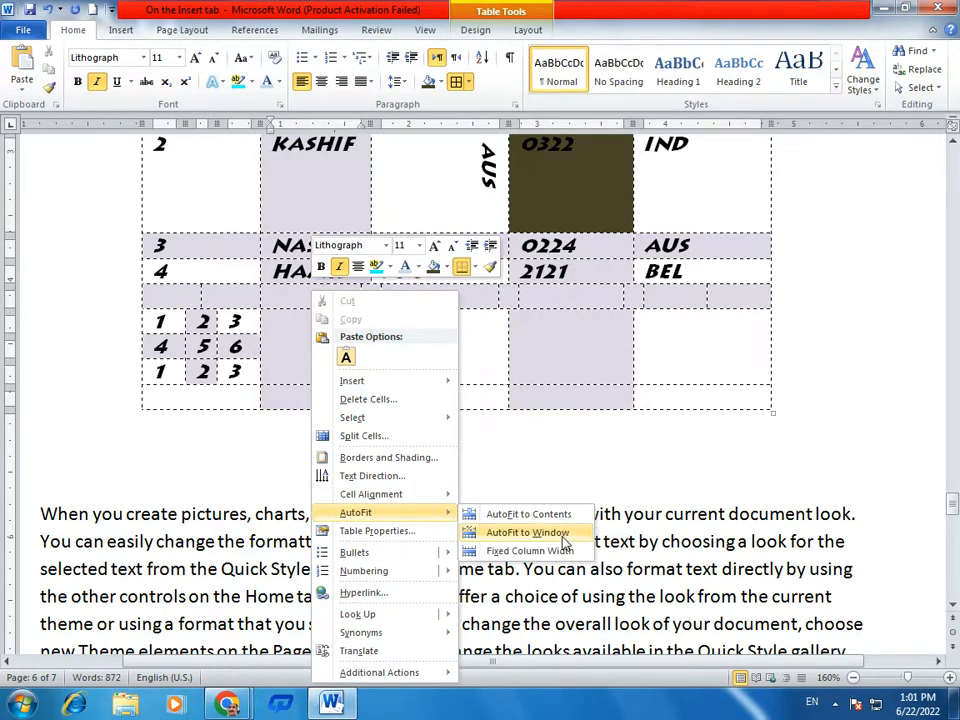
pyautogui.click(527, 533)
pyautogui.scroll(2, 940, 348)
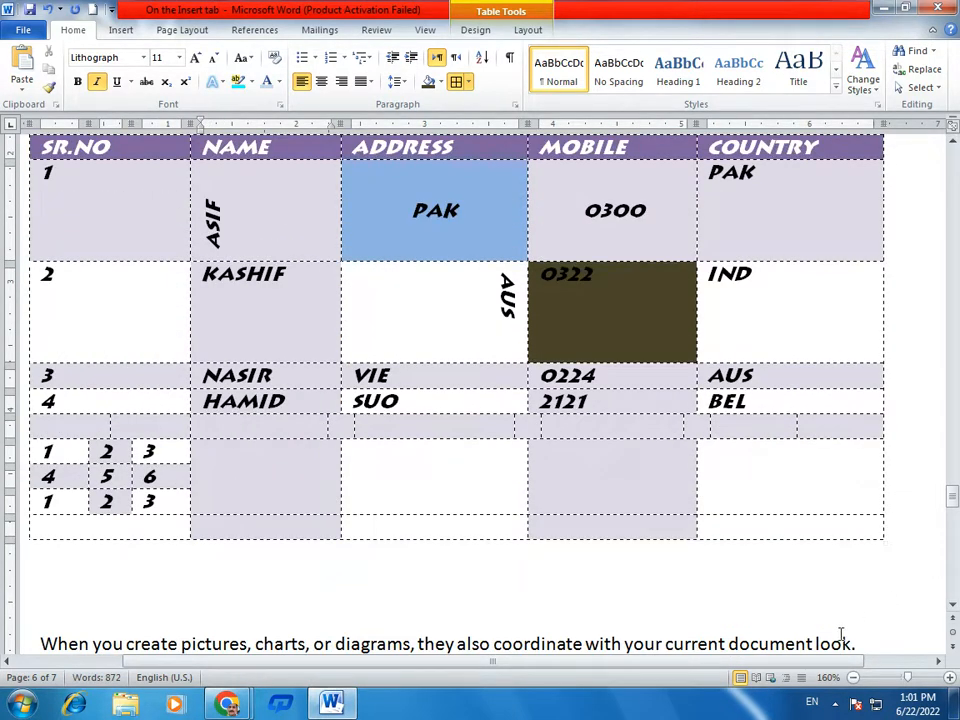
pyautogui.click(853, 677)
pyautogui.click(853, 677)
pyautogui.click(853, 677)
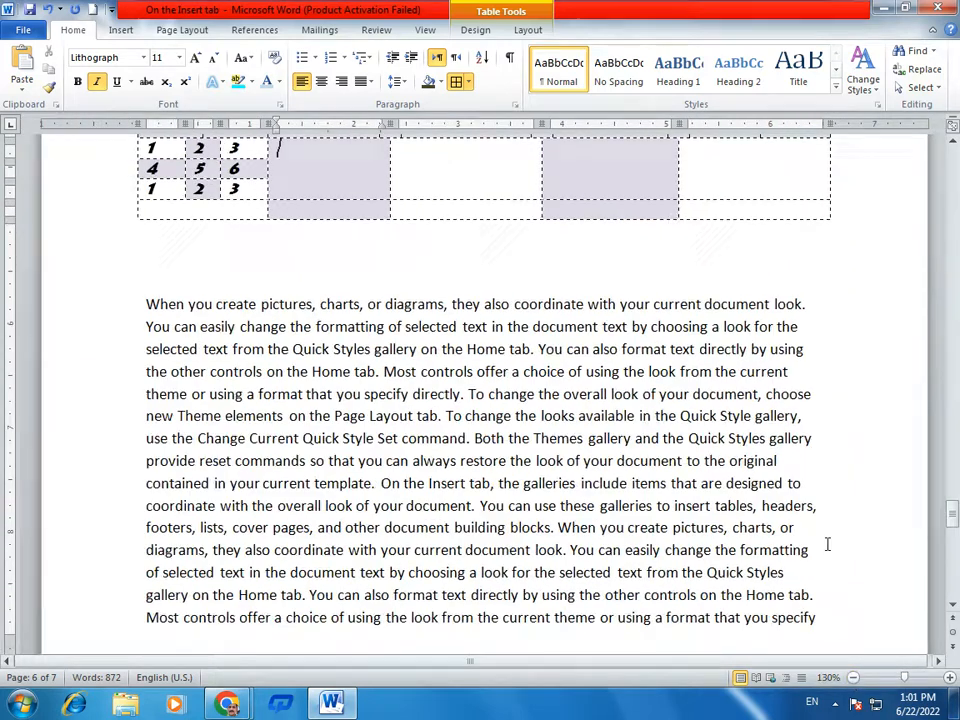
pyautogui.scroll(5, 827, 544)
# Shrink the table's columns to their text with AutoFit to Contents.
pyautogui.rightClick(458, 401)
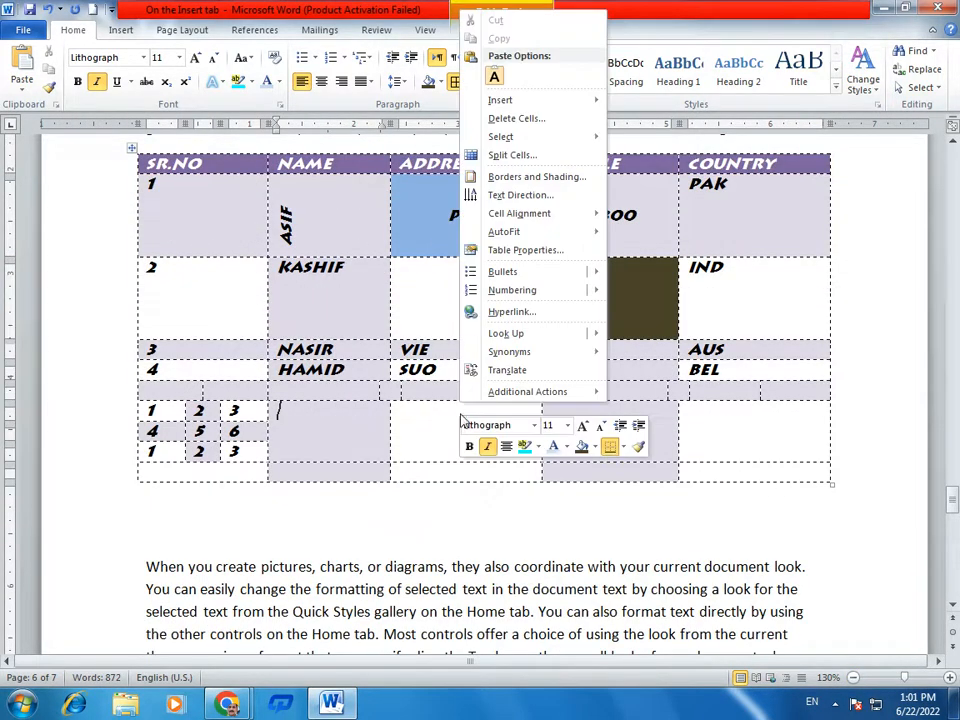
pyautogui.rightClick(428, 416)
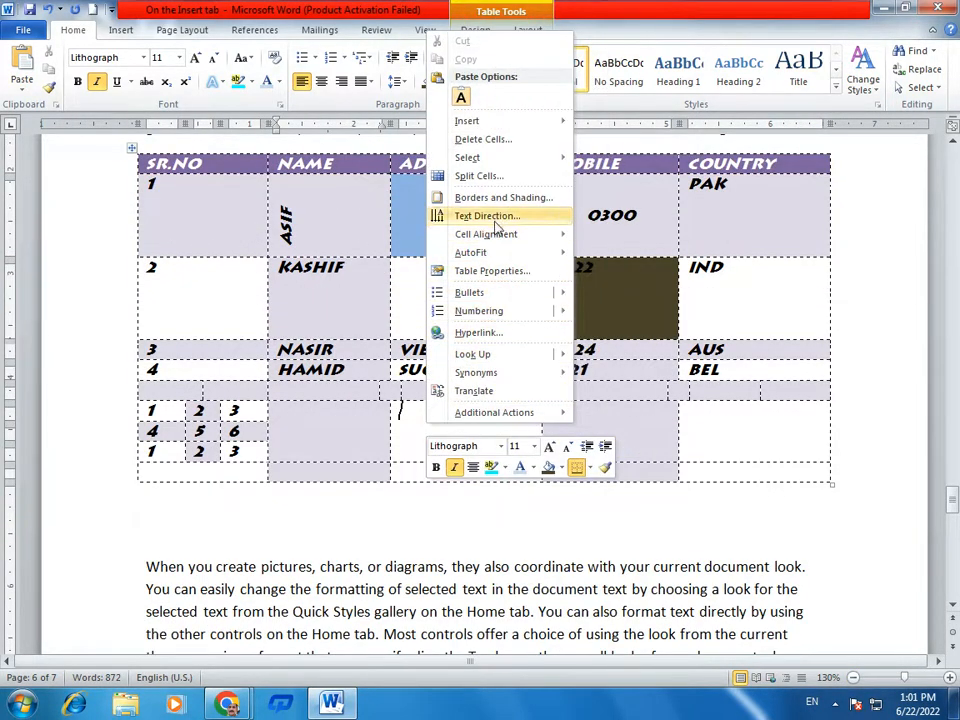
pyautogui.moveTo(538, 254)
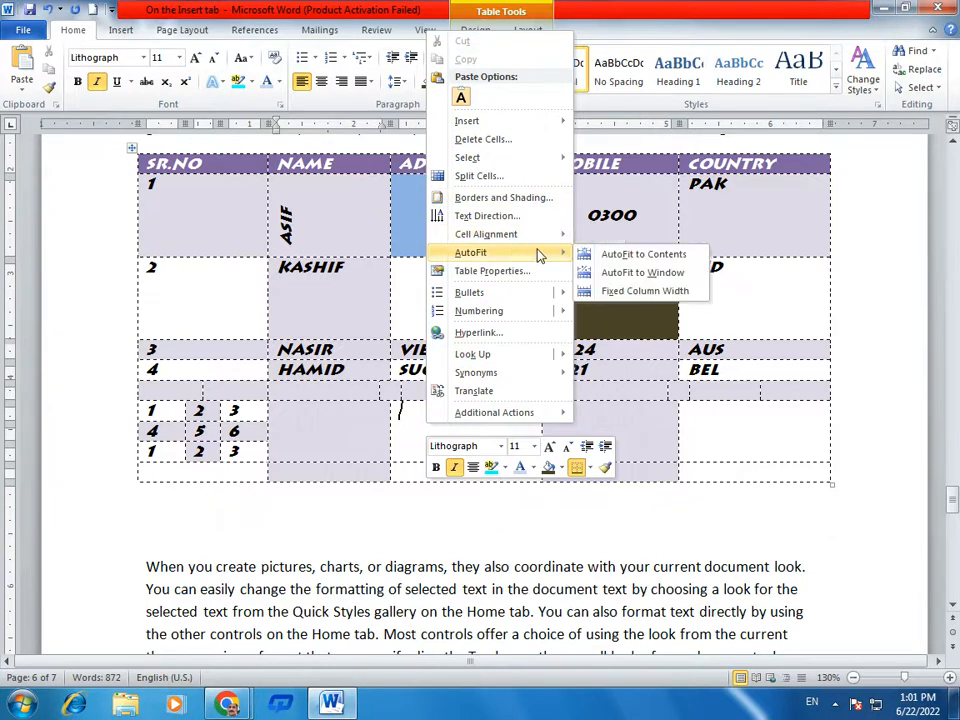
pyautogui.click(608, 255)
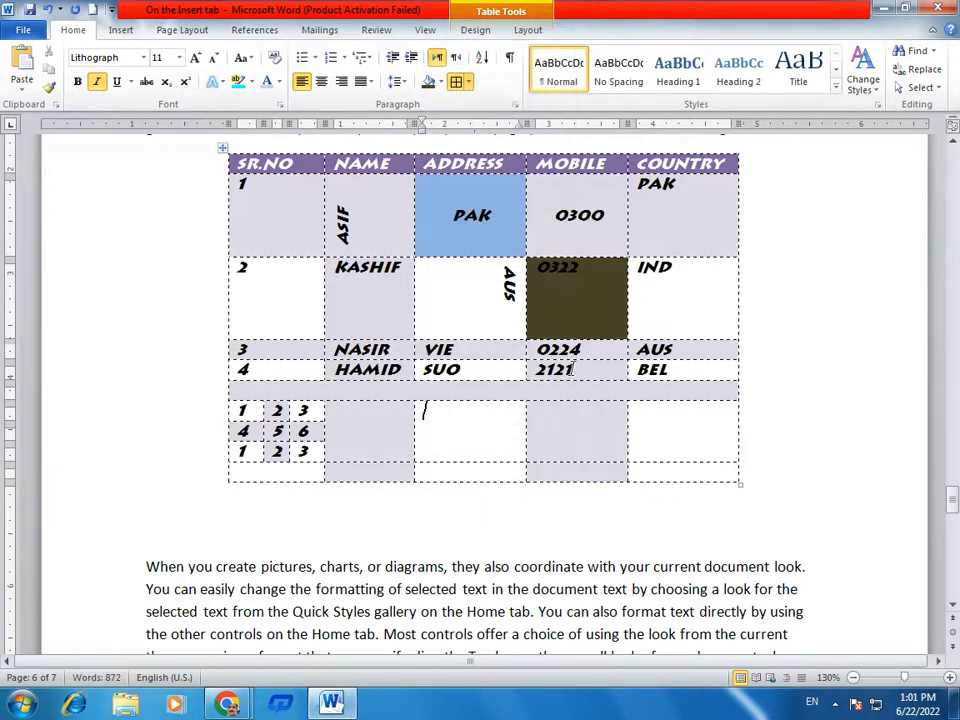
# Stretch the table back with AutoFit to Window and set its columns to Fixed Column Width.
pyautogui.rightClick(458, 379)
pyautogui.moveTo(578, 497)
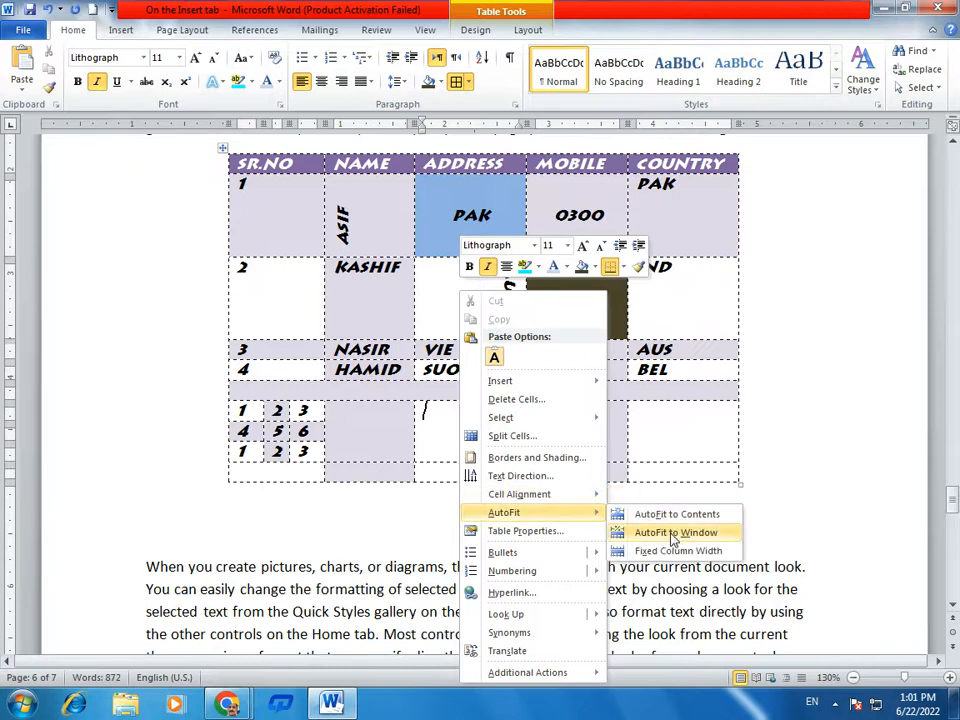
pyautogui.click(674, 533)
pyautogui.rightClick(488, 360)
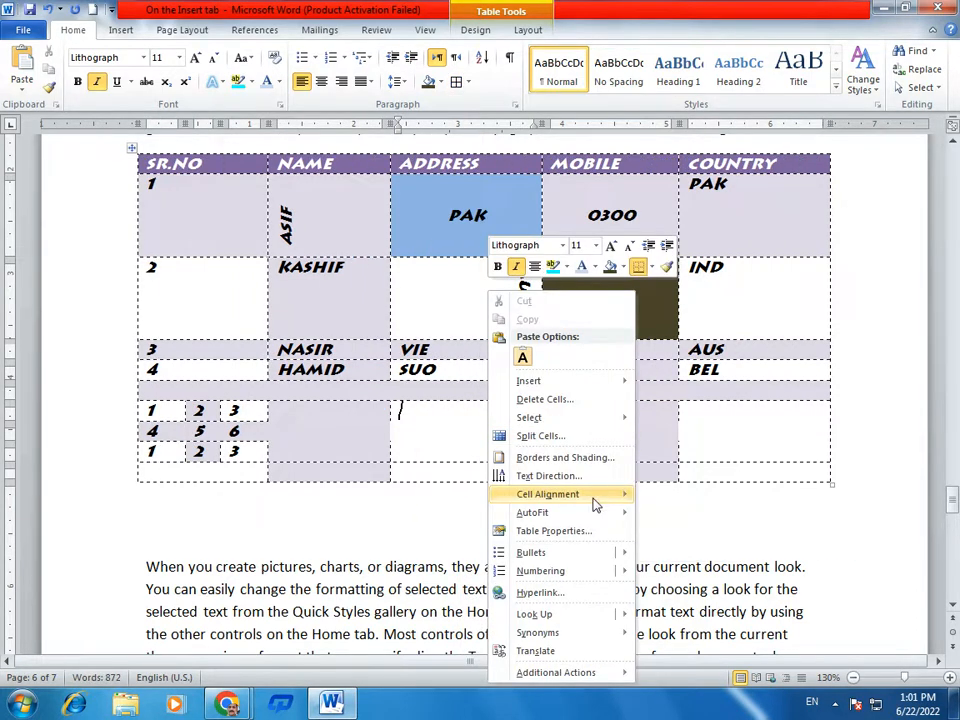
pyautogui.moveTo(616, 500)
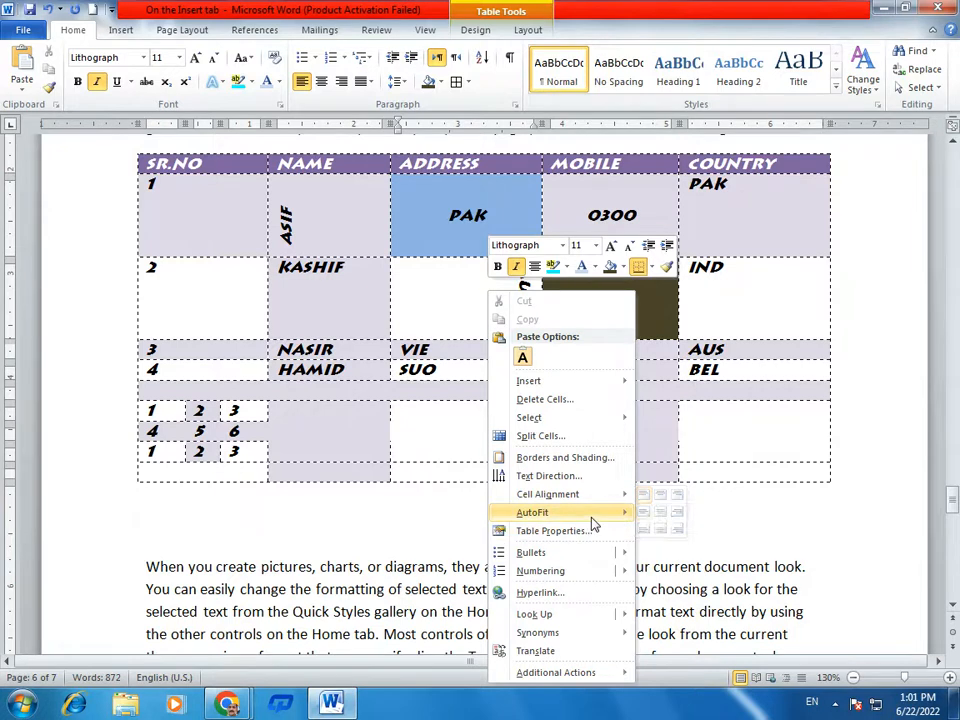
pyautogui.moveTo(590, 513)
pyautogui.click(700, 551)
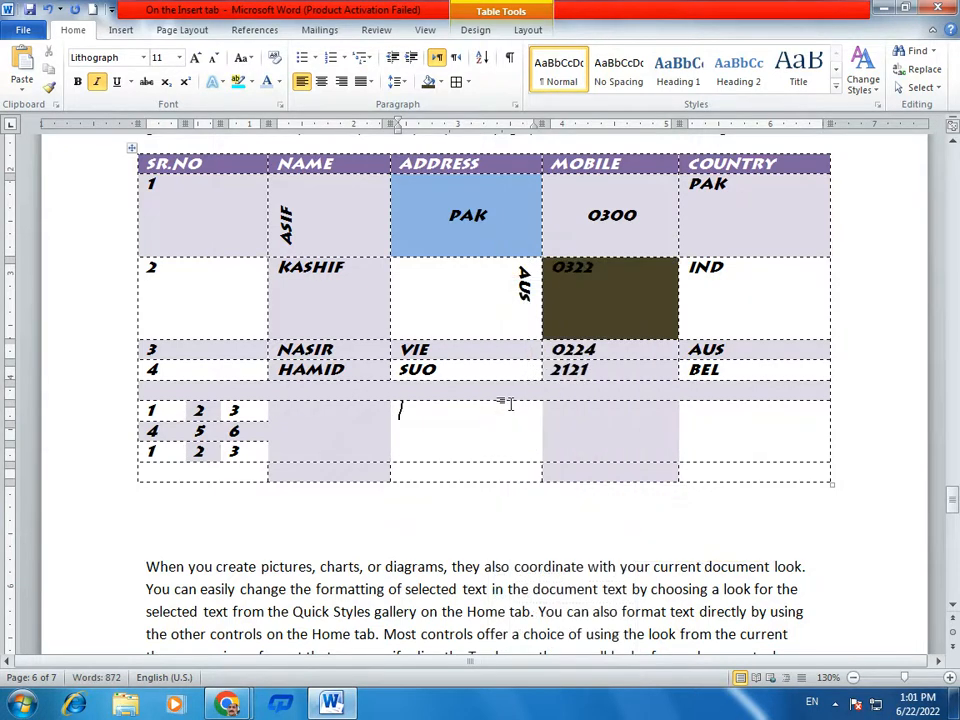
# Paste the copied text as text only into the empty cell below SUO in the ADDRESS column.
pyautogui.rightClick(511, 391)
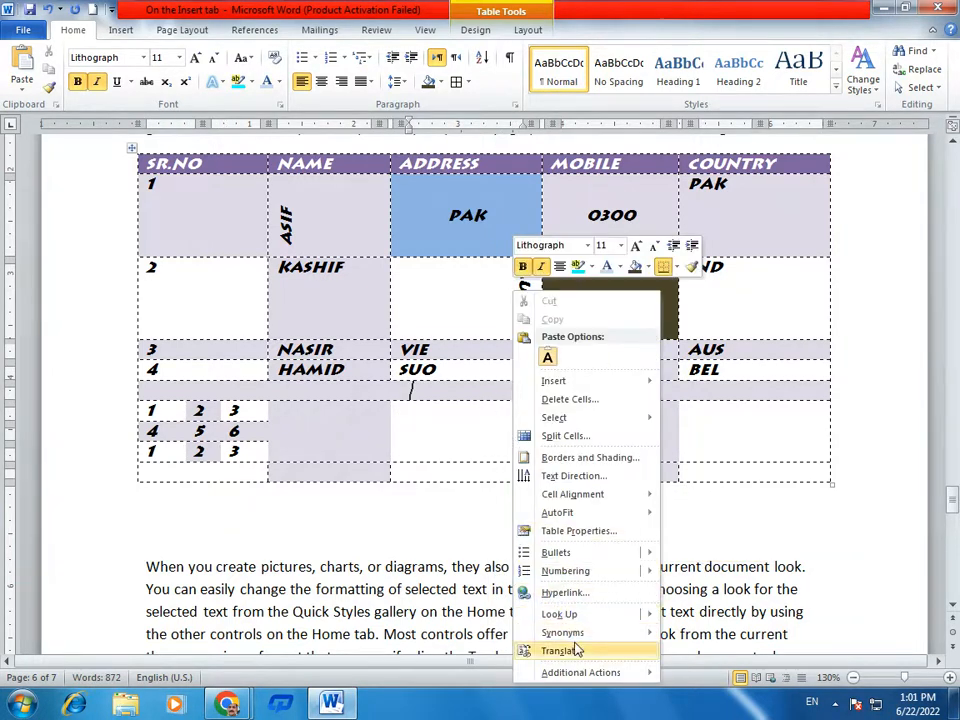
pyautogui.moveTo(587, 427)
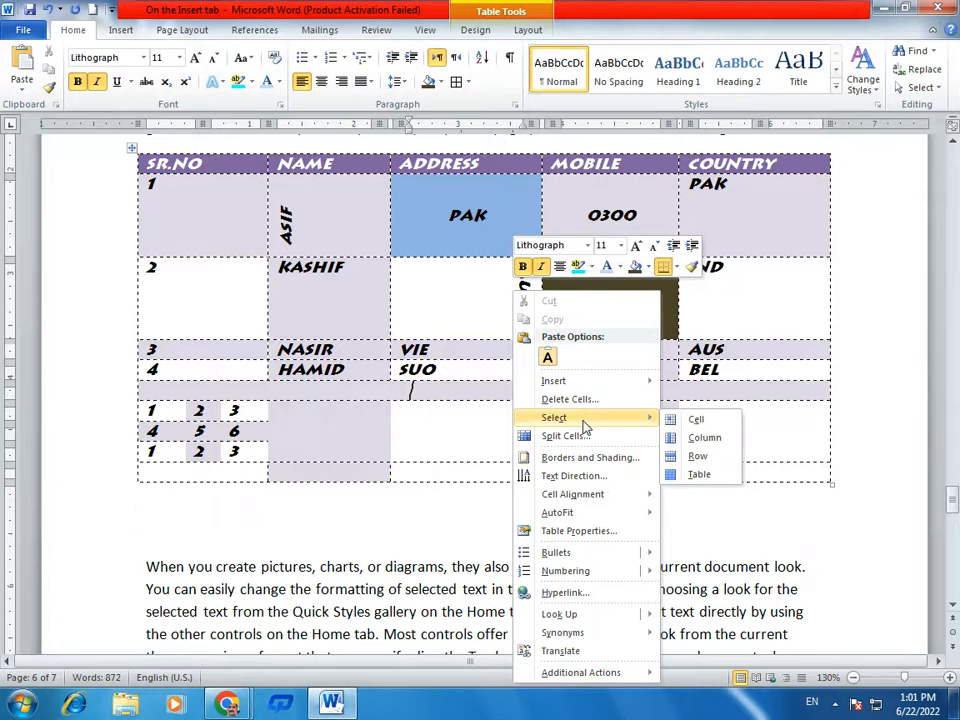
pyautogui.click(547, 357)
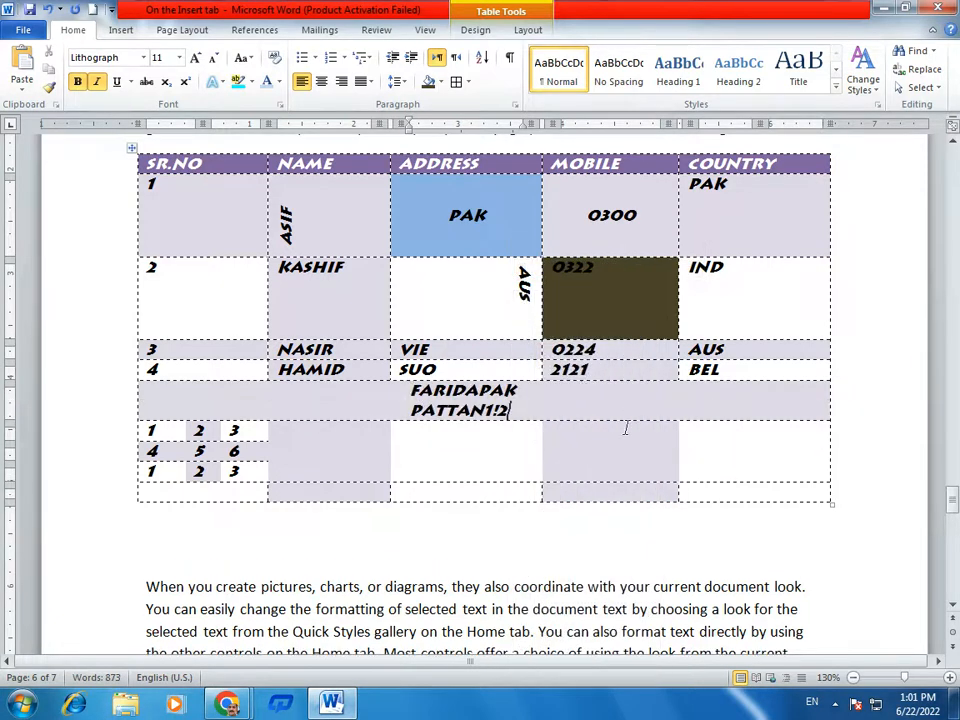
# Apply a bullet to the empty cell beside the pasted text, below the MOBILE entry of row 4.
pyautogui.rightClick(547, 391)
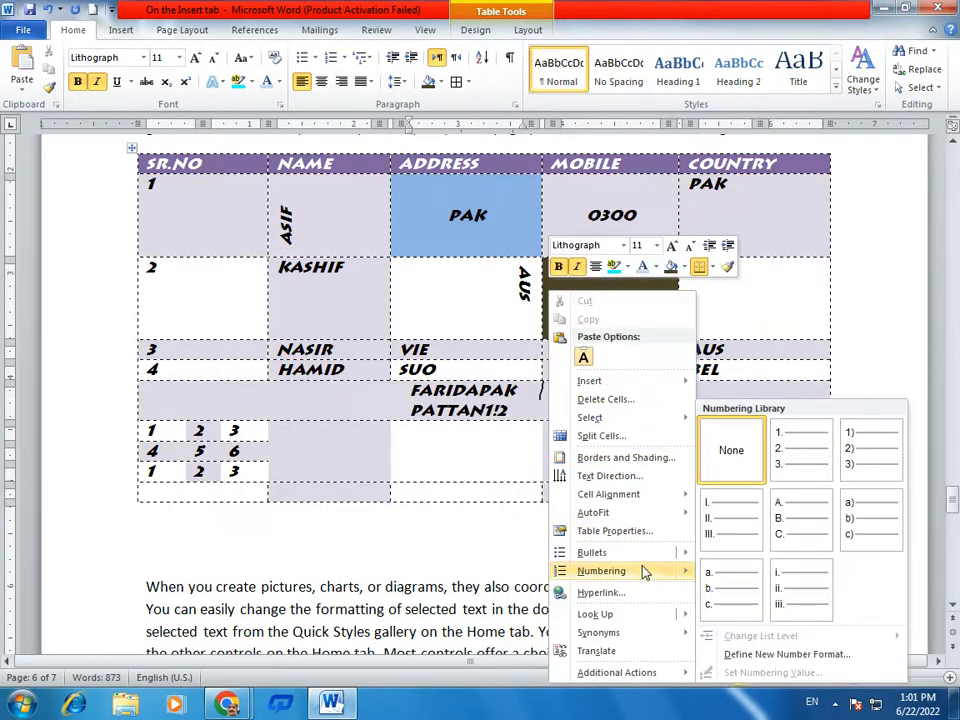
pyautogui.moveTo(660, 558)
pyautogui.click(698, 531)
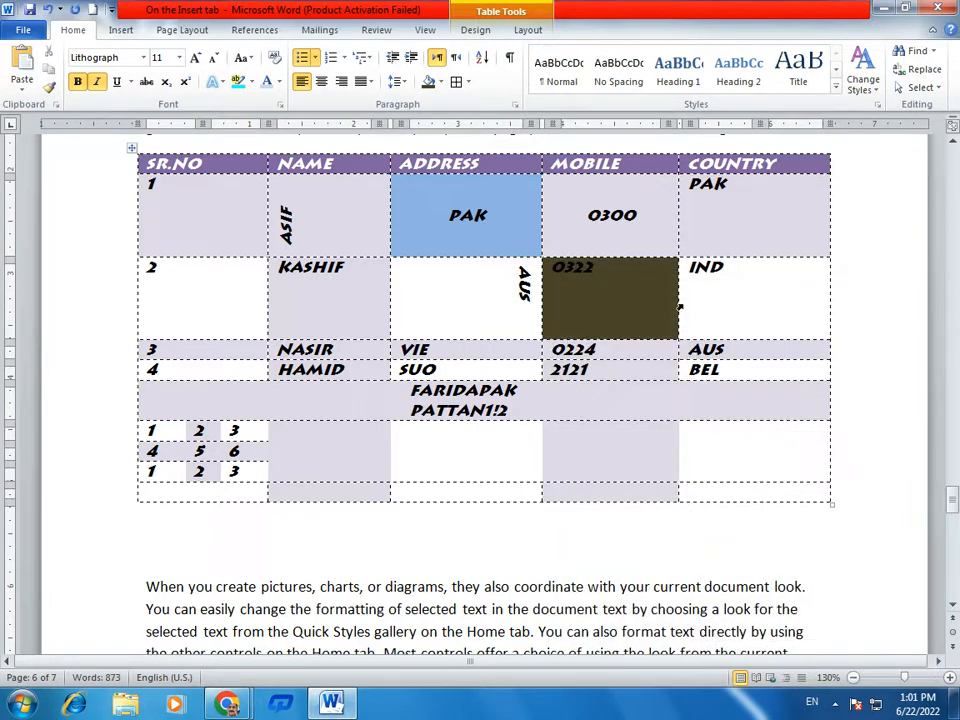
pyautogui.click(719, 292)
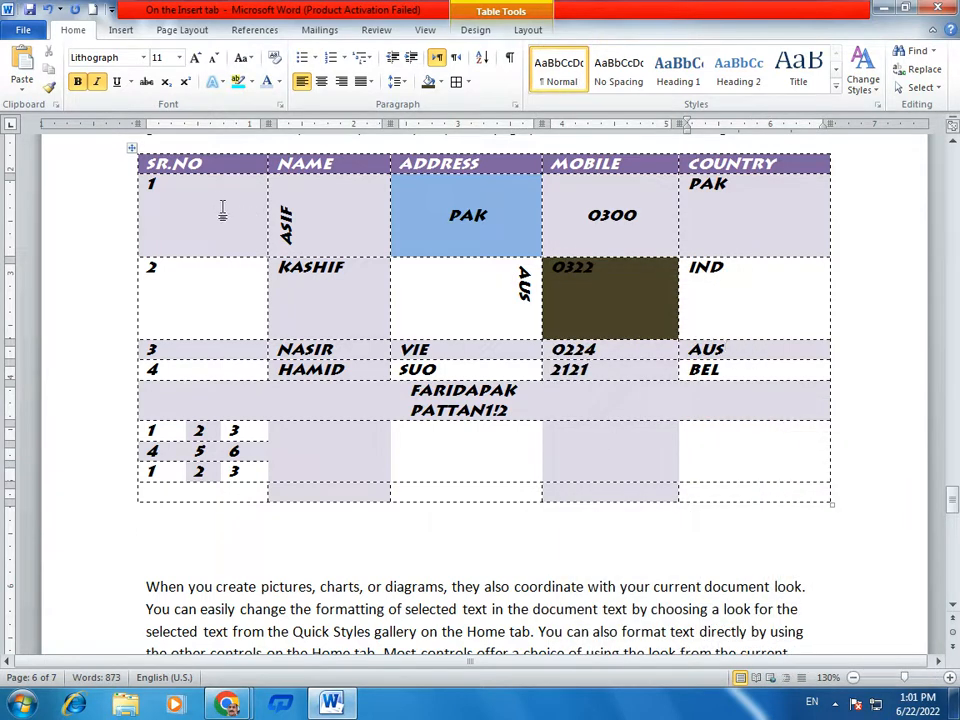
pyautogui.moveTo(176, 207); pyautogui.dragTo(156, 443)
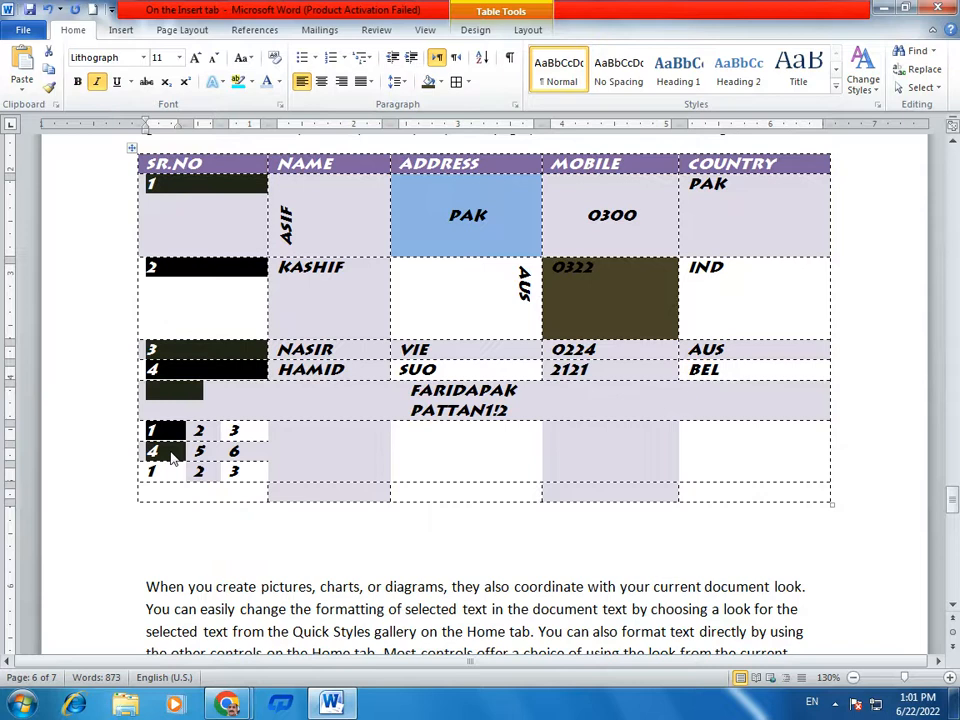
pyautogui.rightClick(158, 445)
pyautogui.moveTo(268, 411)
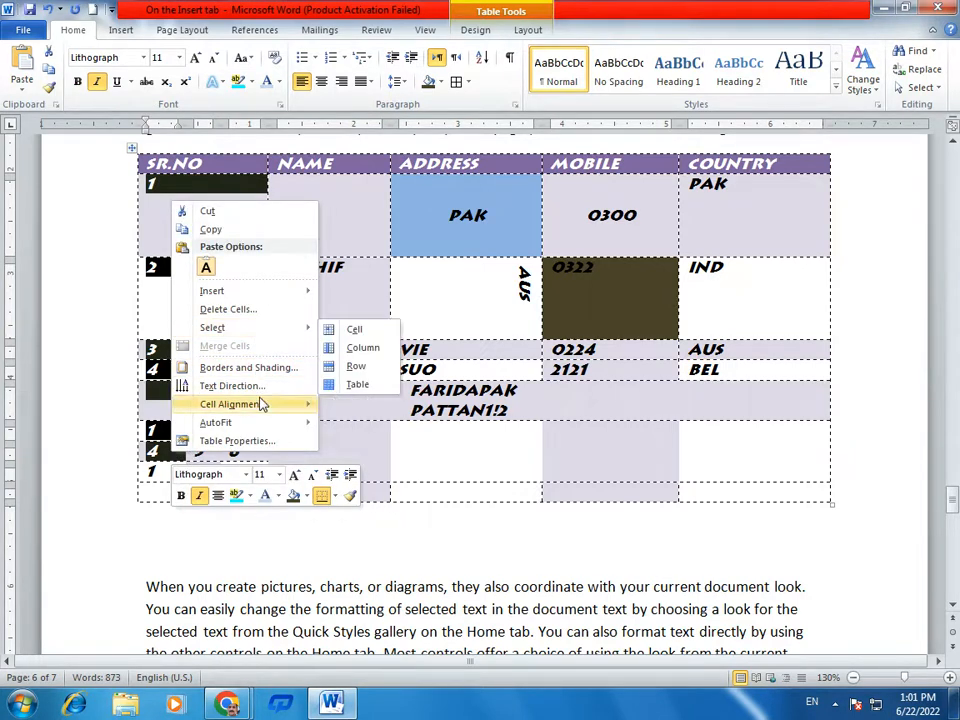
pyautogui.click(378, 449)
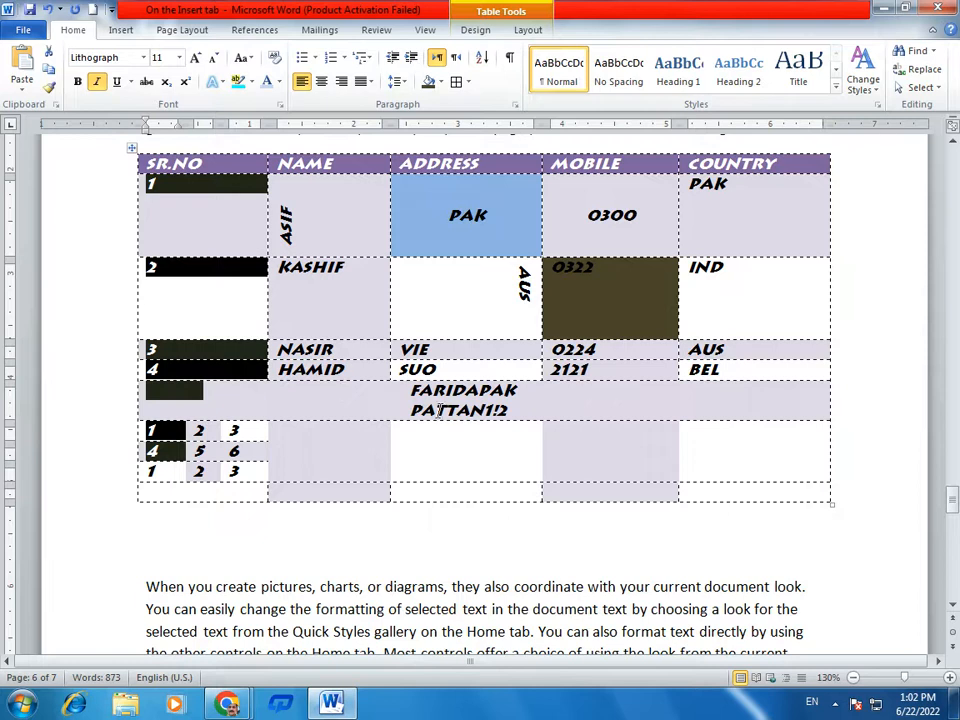
# Apply a round bullet to the text VIE in the ADDRESS cell of row 3.
pyautogui.rightClick(404, 366)
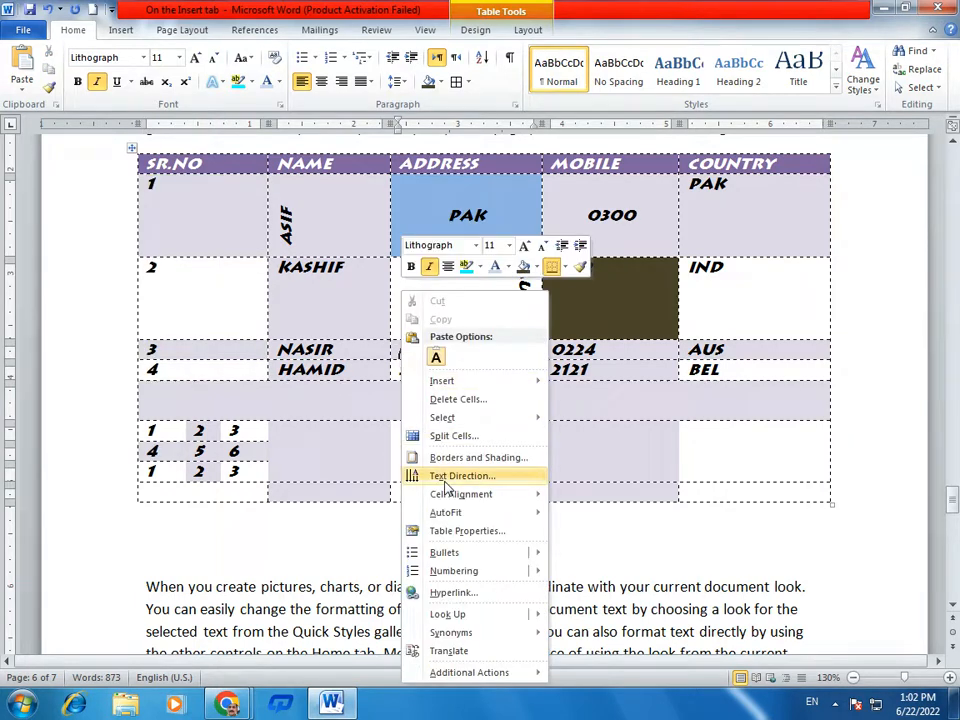
pyautogui.moveTo(453, 516)
pyautogui.moveTo(414, 553)
pyautogui.click(609, 525)
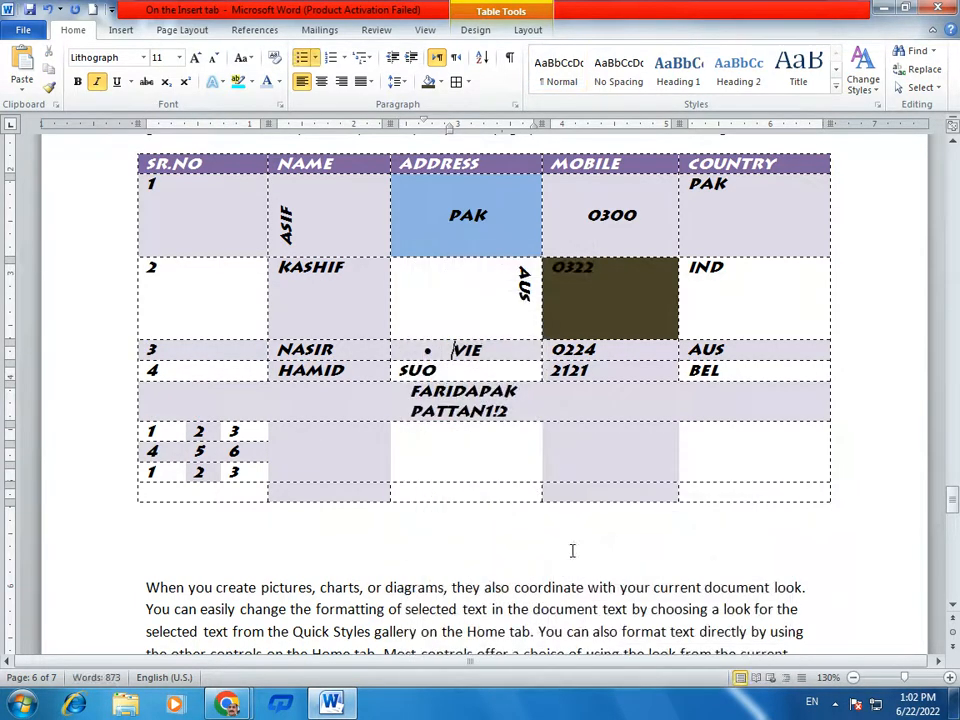
# Number the entry in the NAME cell of row 3 with the a., b., c. numbering style.
pyautogui.rightClick(491, 347)
pyautogui.rightClick(363, 350)
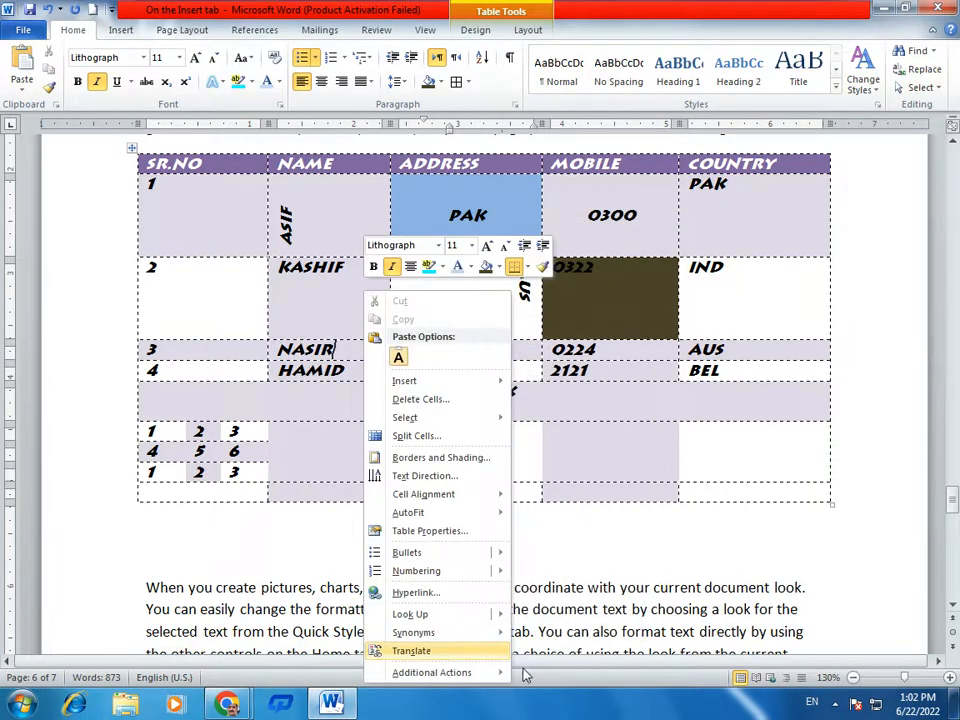
pyautogui.moveTo(489, 572)
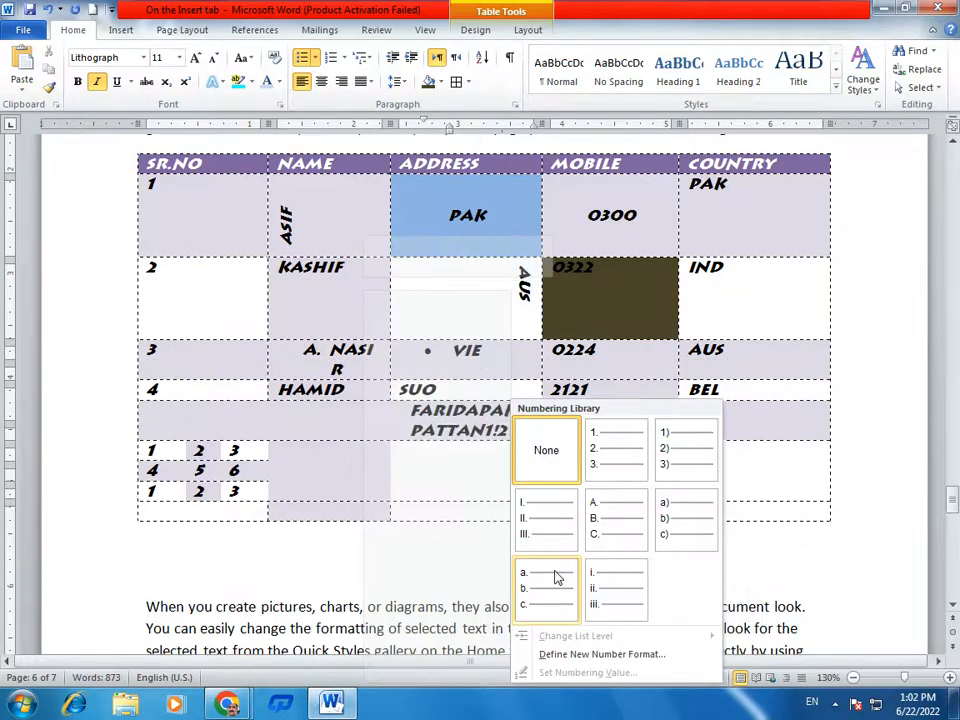
pyautogui.click(557, 578)
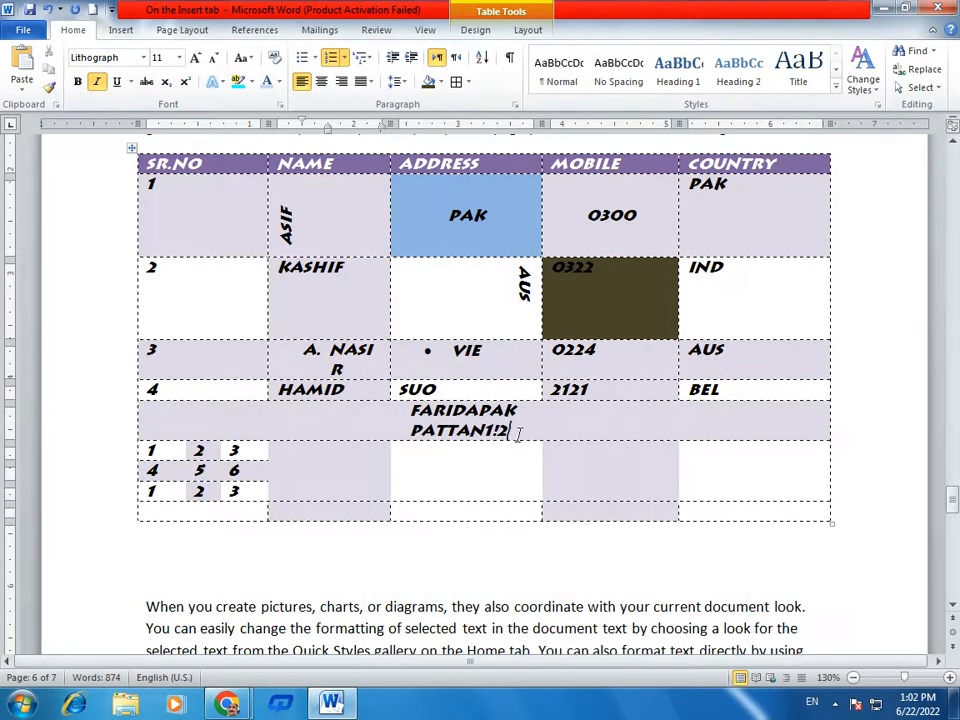
# Review the size, alignment and text wrapping options in Table Properties and accept the settings.
pyautogui.rightClick(519, 436)
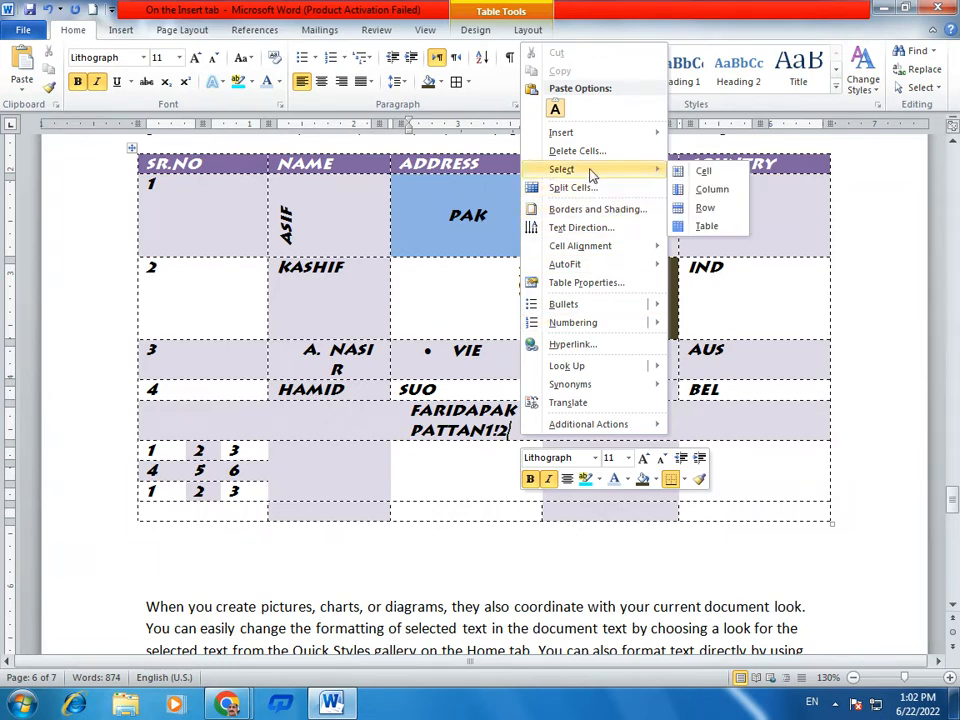
pyautogui.moveTo(614, 247)
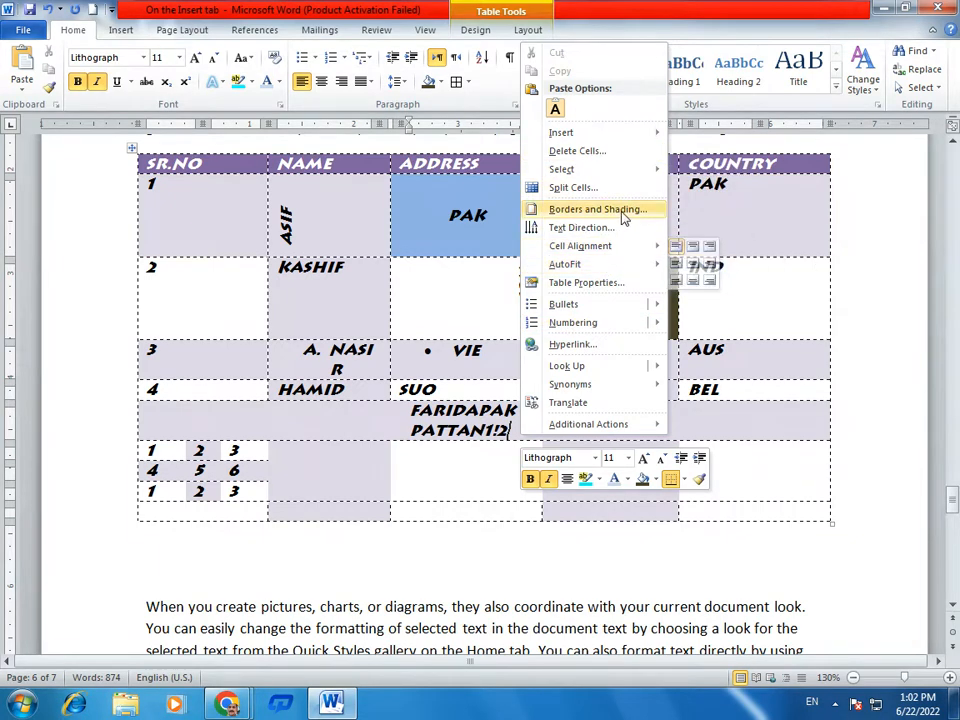
pyautogui.click(594, 282)
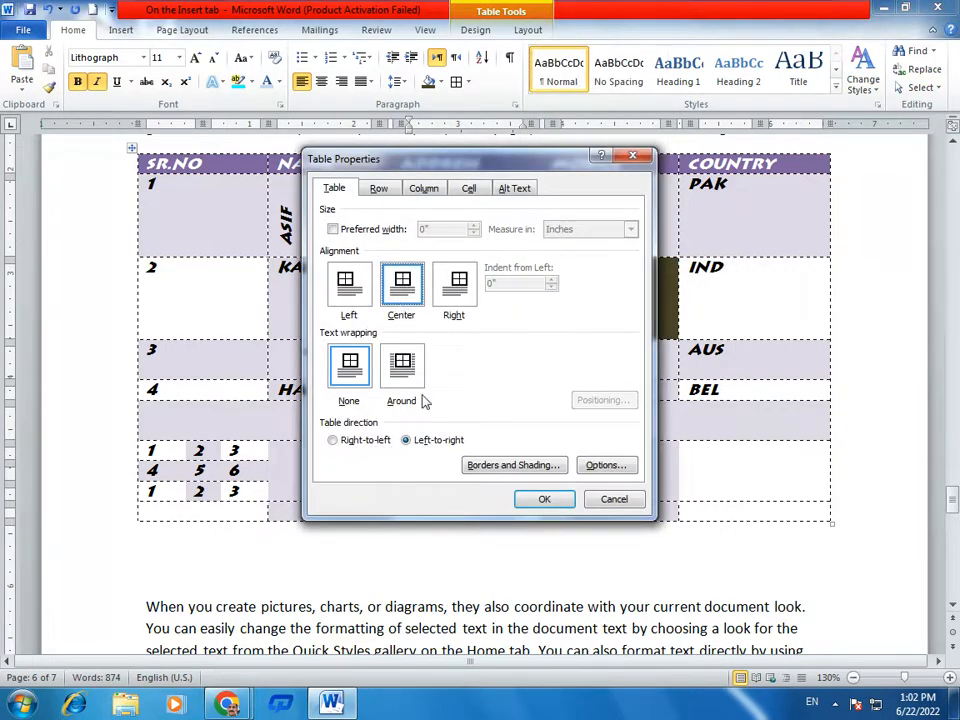
pyautogui.click(544, 499)
# Refit the columns around the bulleted, numbered and pasted entries with AutoFit to Contents.
pyautogui.scroll(-2, 622, 537)
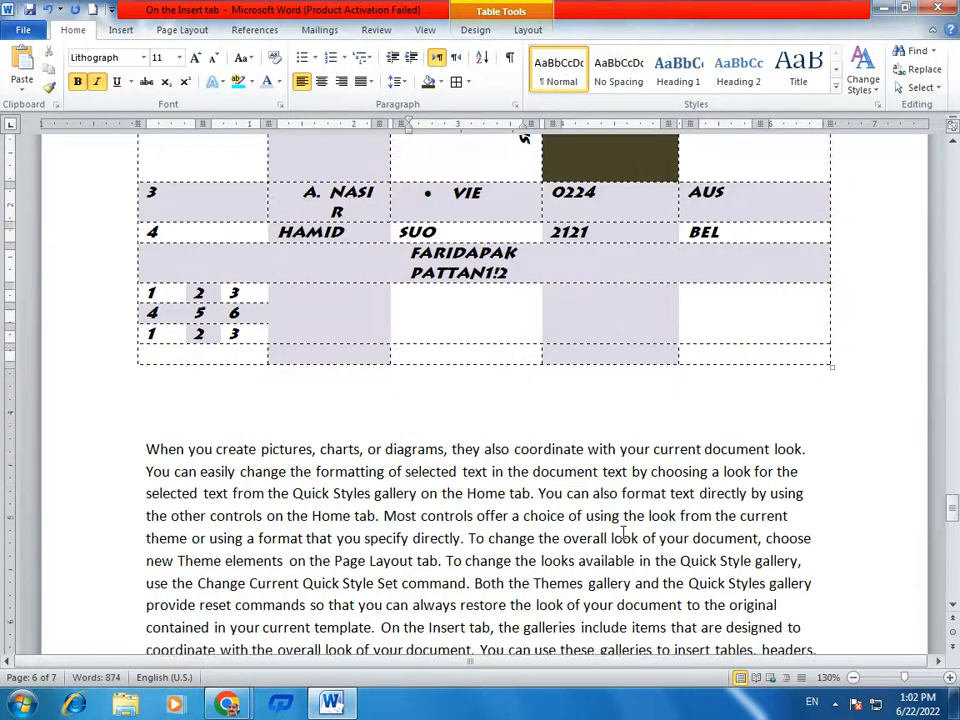
pyautogui.scroll(-1, 622, 537)
pyautogui.scroll(6, 622, 535)
pyautogui.scroll(-4, 622, 535)
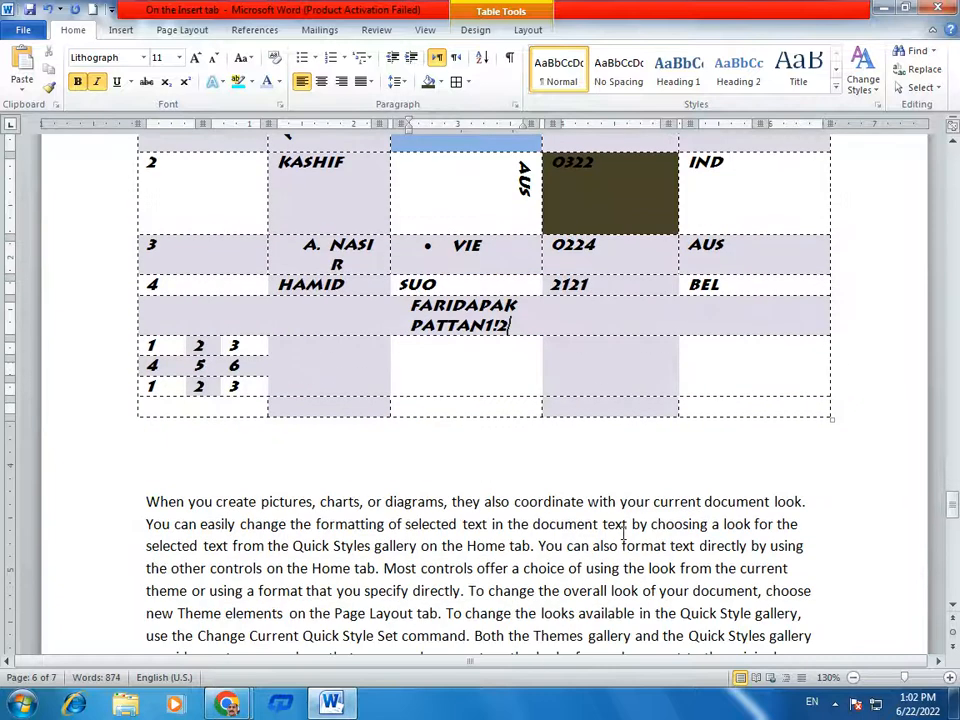
pyautogui.rightClick(494, 367)
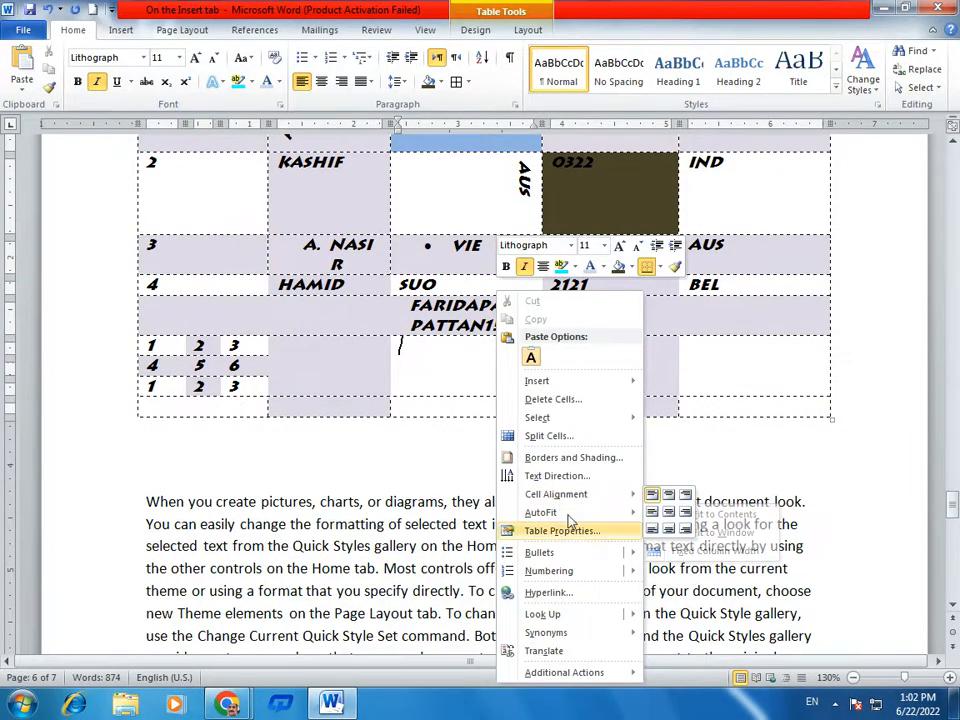
pyautogui.moveTo(560, 512)
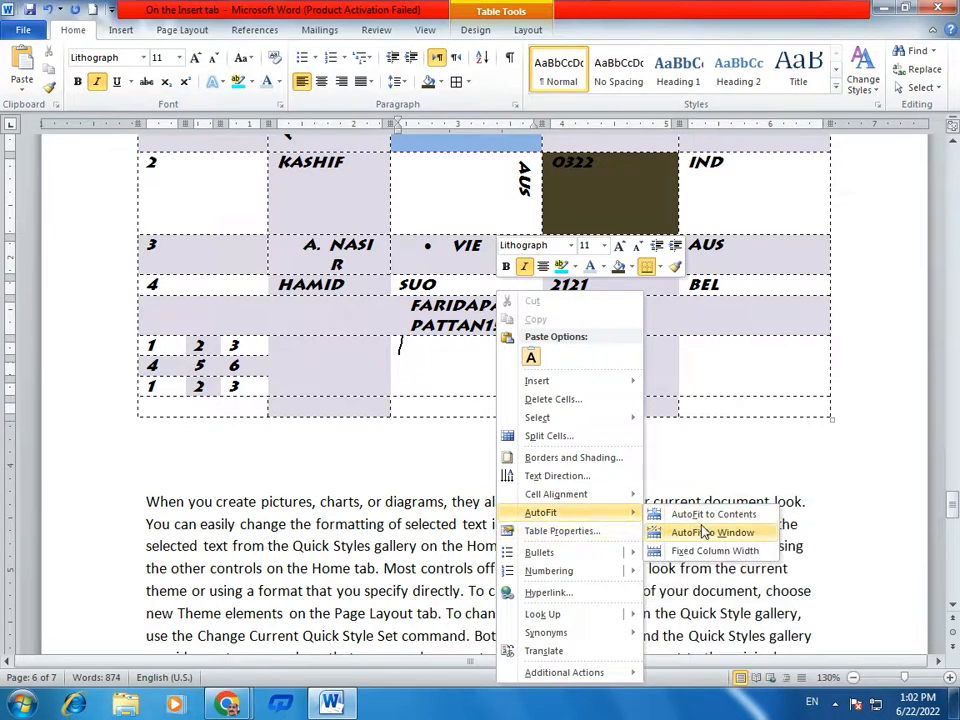
pyautogui.click(712, 514)
pyautogui.scroll(3, 665, 467)
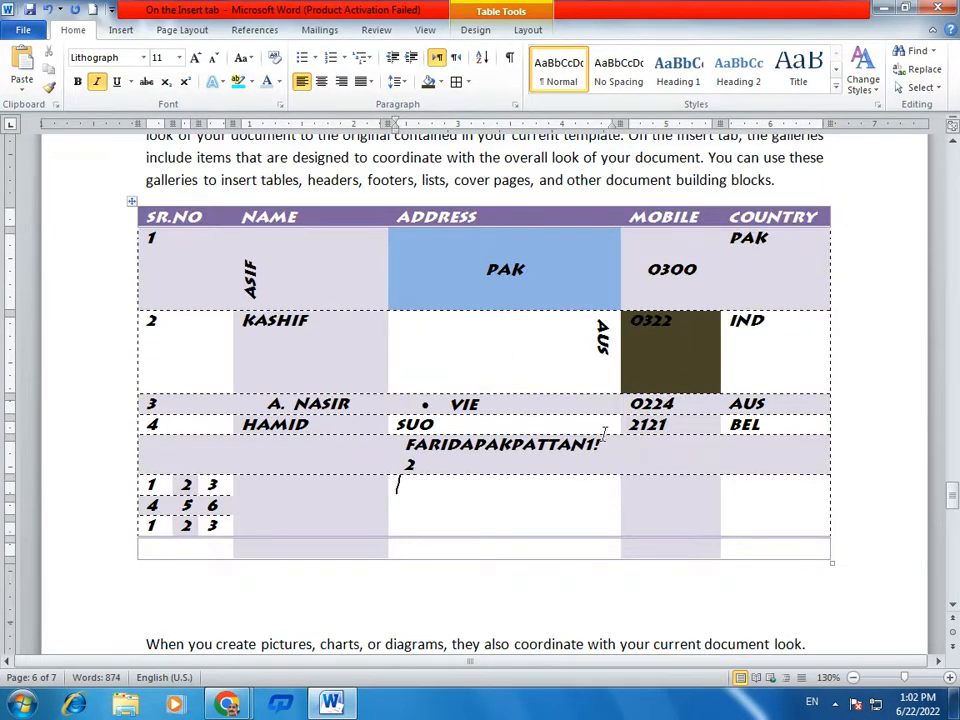
# Set the table's text wrapping to Around in Table Properties and move the table up into the paragraph above it.
pyautogui.rightClick(484, 354)
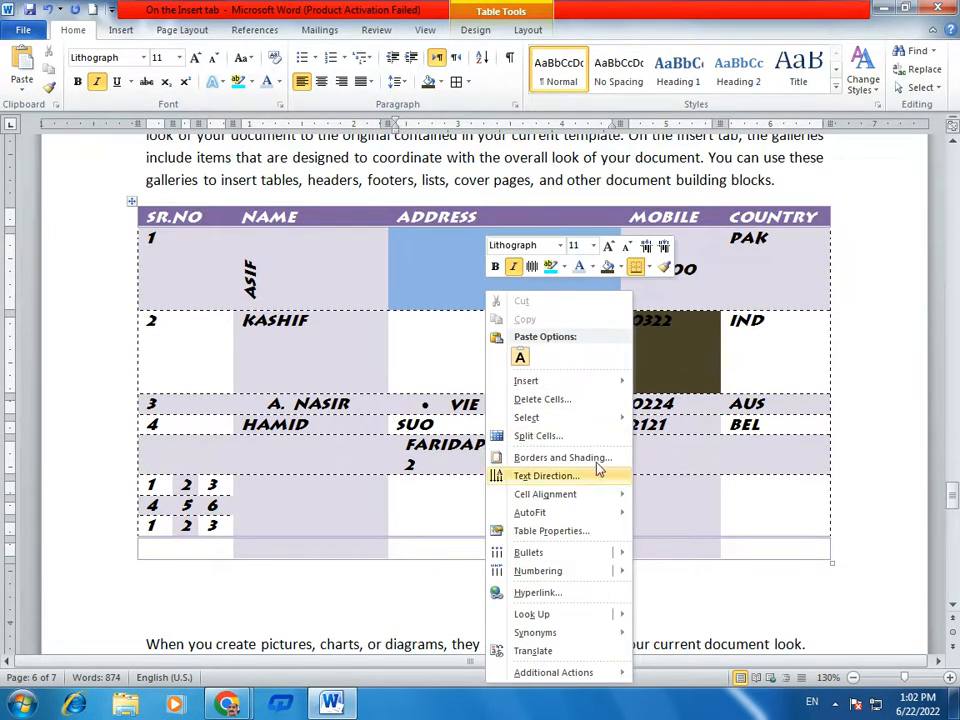
pyautogui.click(560, 531)
pyautogui.click(401, 368)
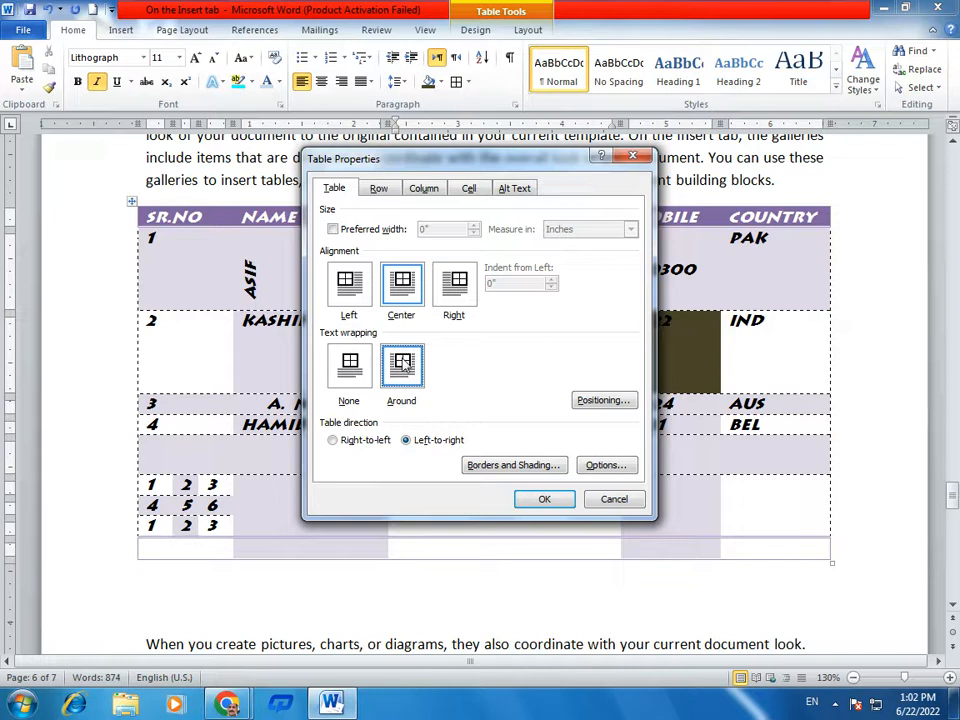
pyautogui.click(542, 502)
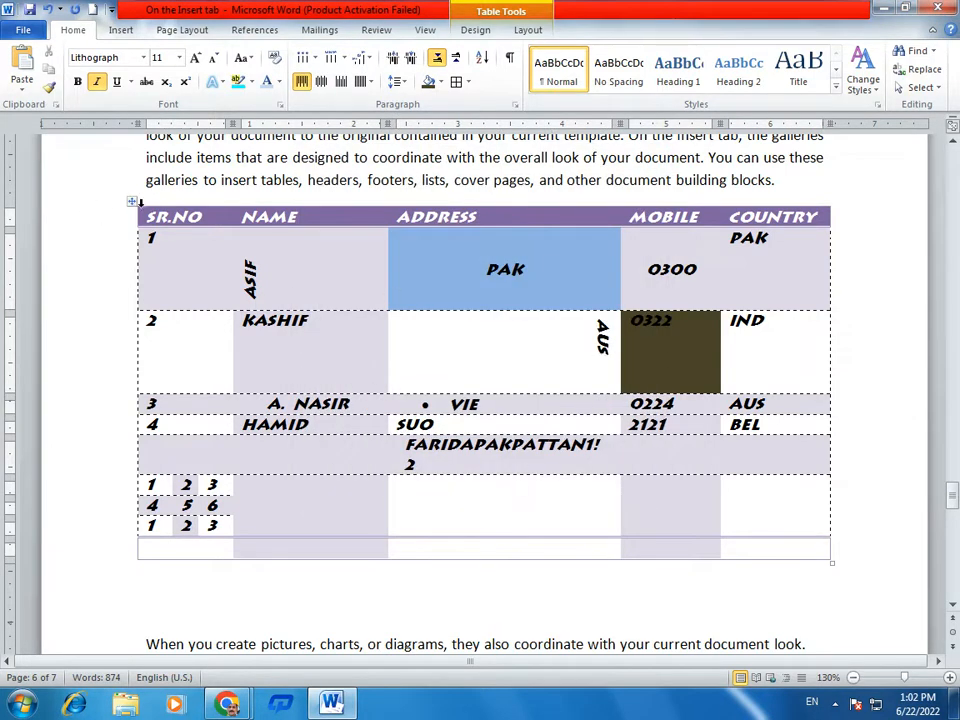
pyautogui.moveTo(130, 210); pyautogui.dragTo(132, 140)
pyautogui.scroll(2, 490, 428)
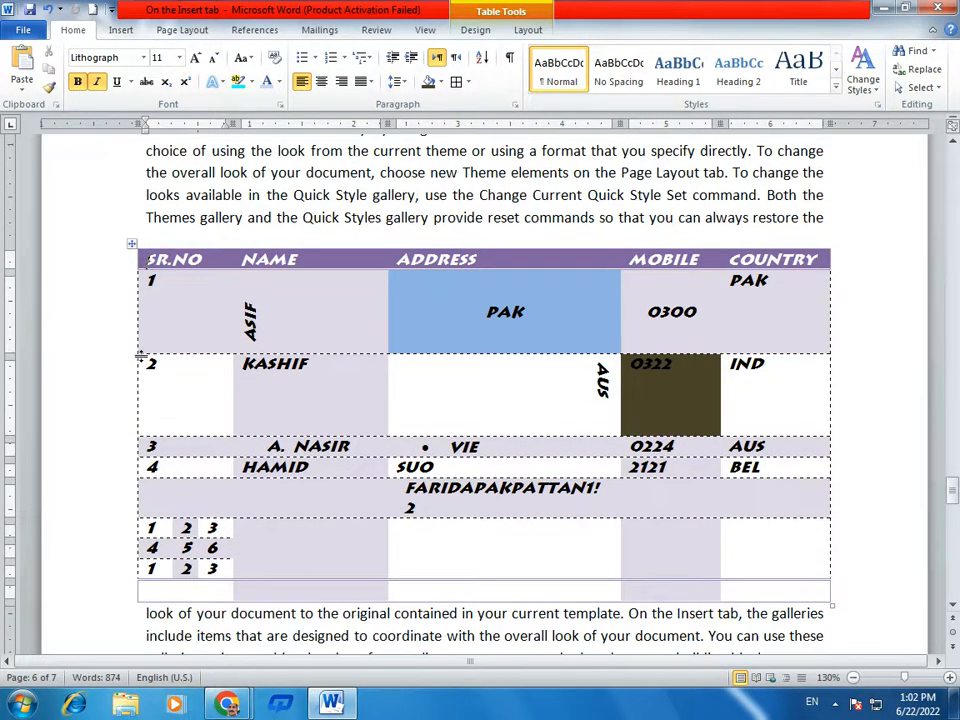
# Narrow the table by its side borders and move it beyond the left margin beside the paragraph text.
pyautogui.moveTo(136, 345); pyautogui.dragTo(214, 357)
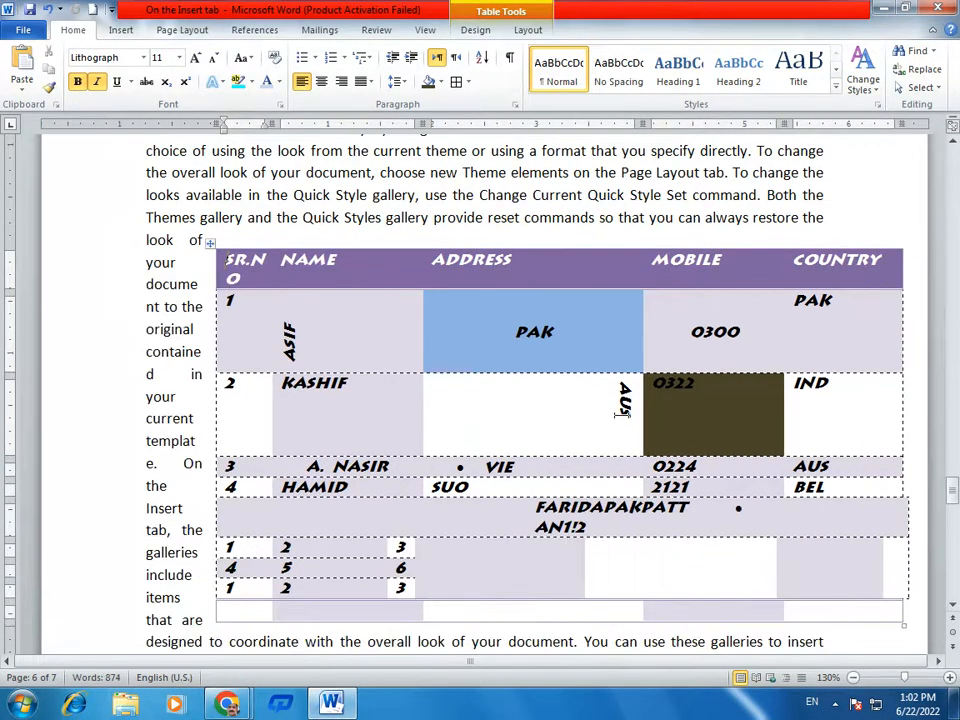
pyautogui.moveTo(909, 321); pyautogui.dragTo(888, 323)
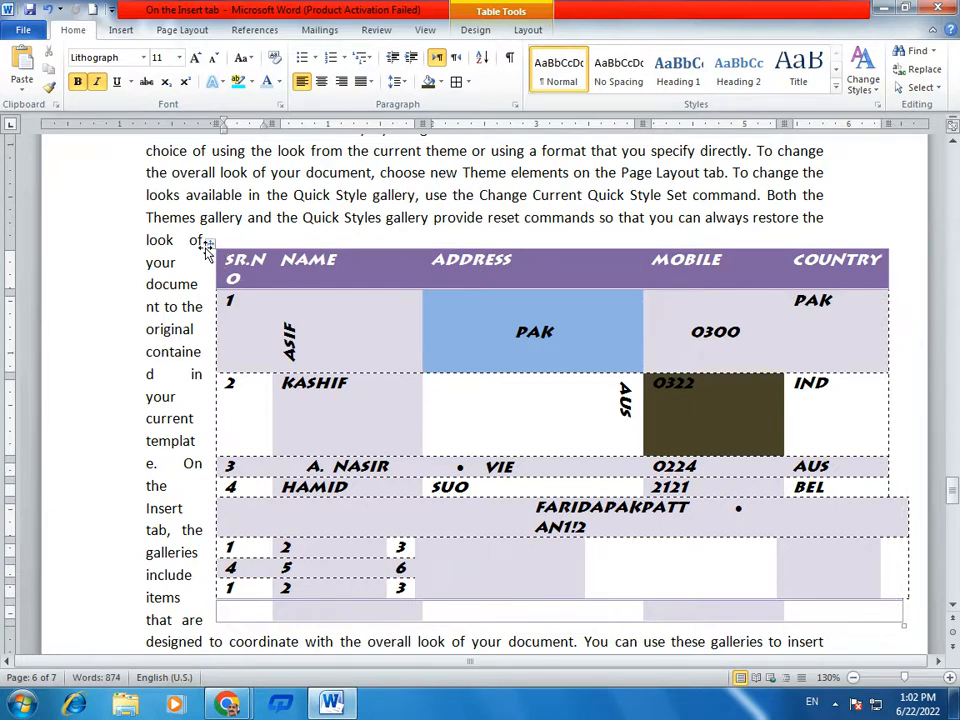
pyautogui.moveTo(205, 247); pyautogui.dragTo(63, 243)
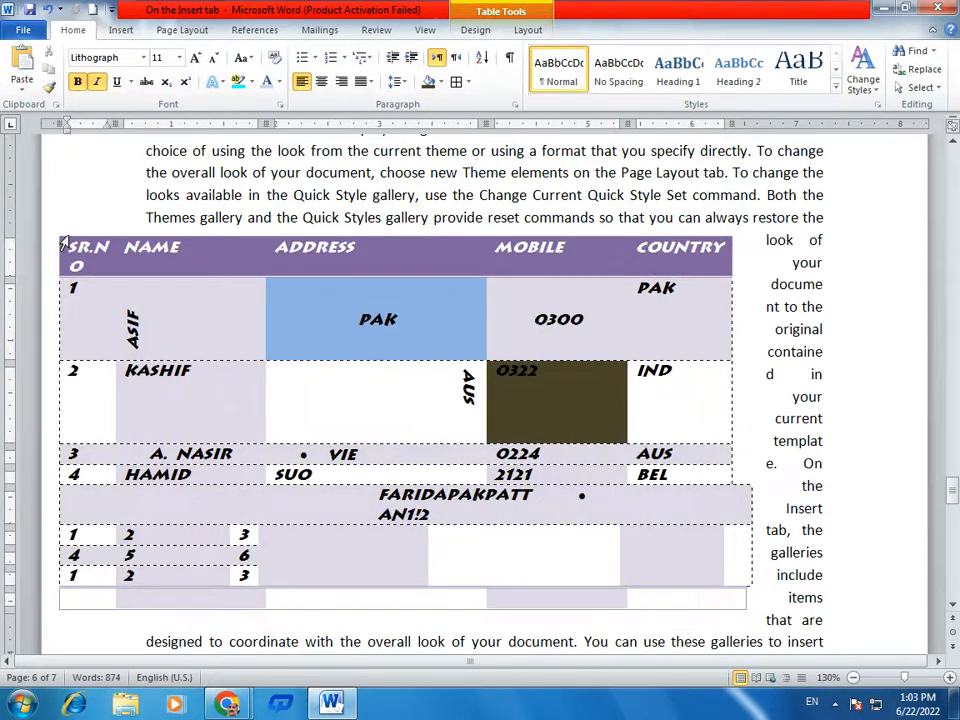
# Set the table's text wrapping to None in Table Properties.
pyautogui.rightClick(332, 337)
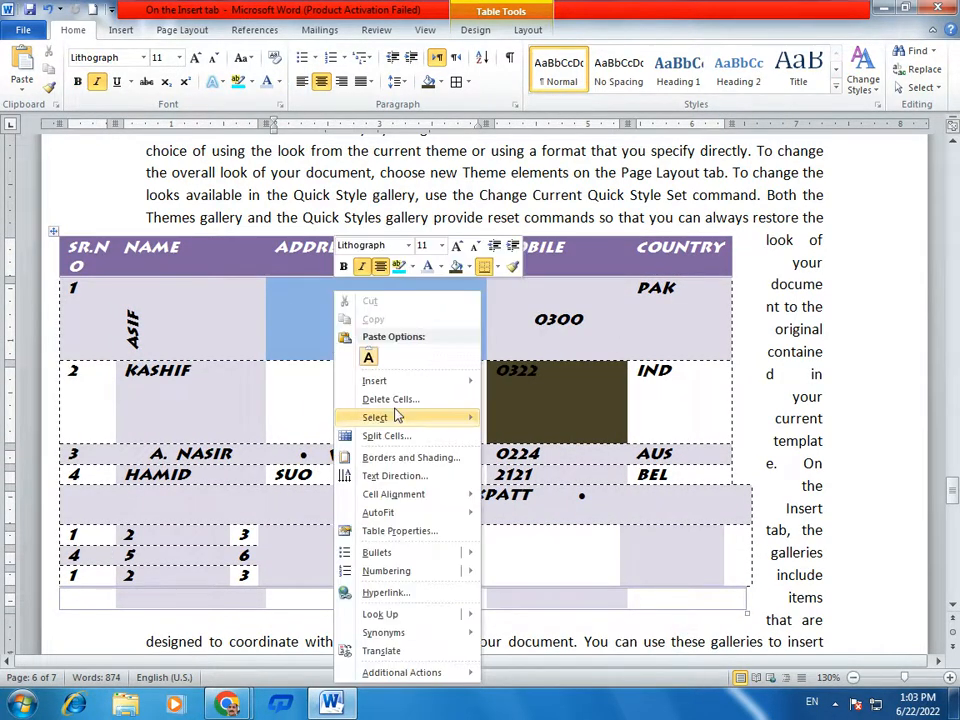
pyautogui.click(432, 538)
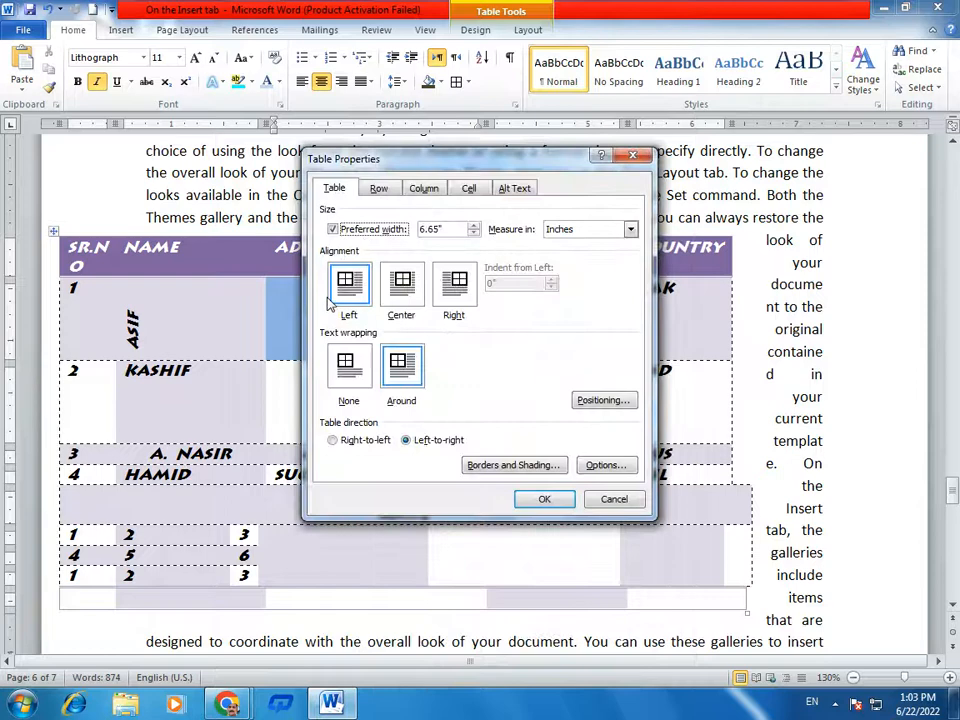
pyautogui.click(349, 366)
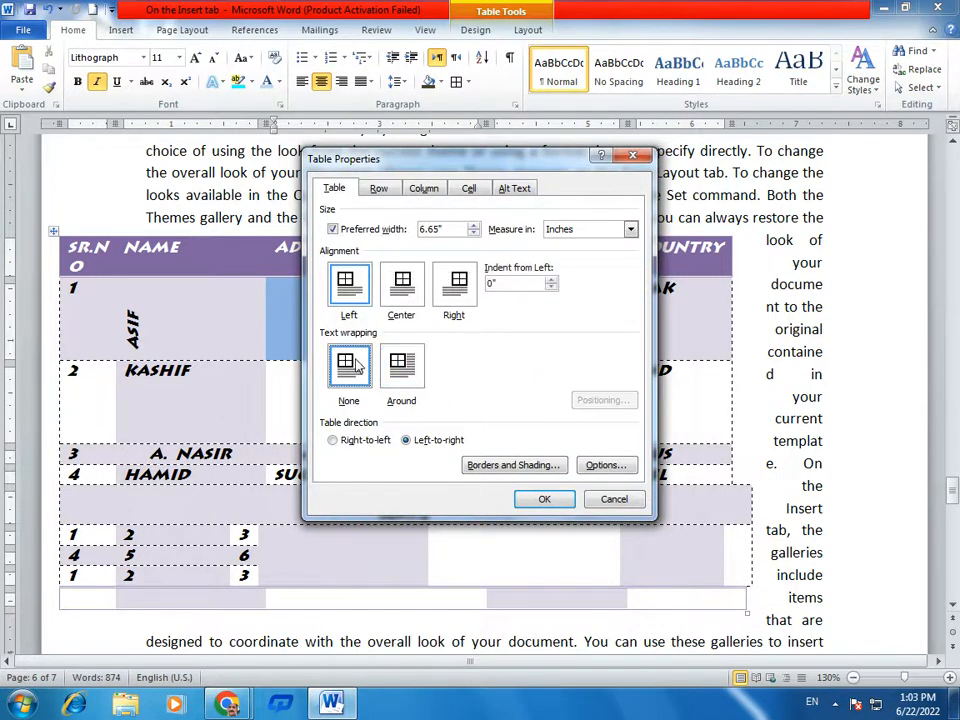
pyautogui.click(544, 499)
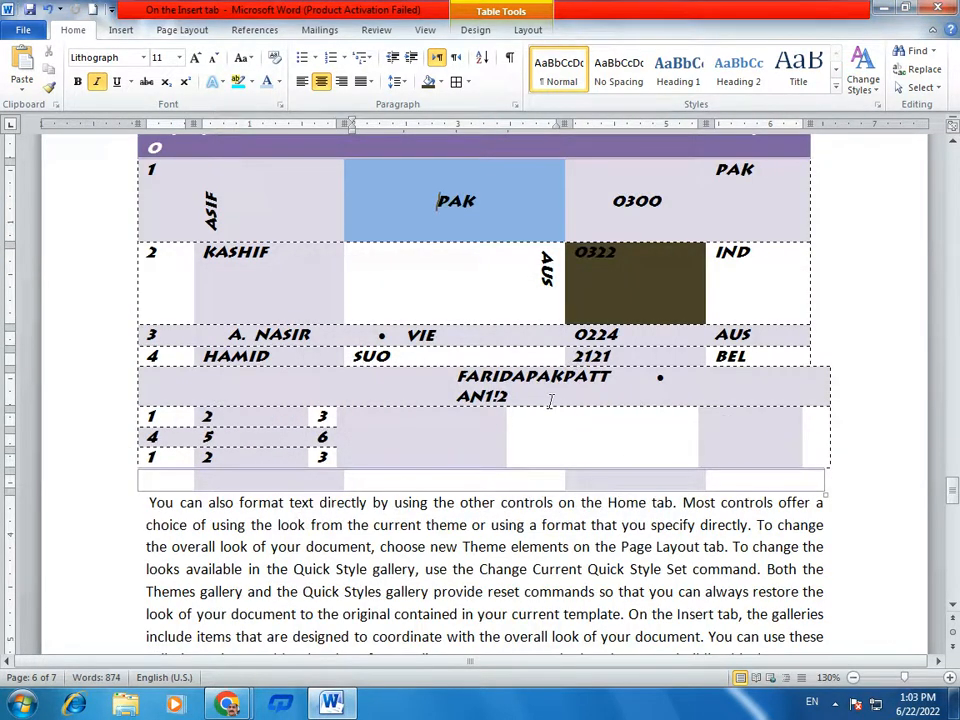
# Review the table's placement among the surrounding paragraphs and examine the Additional Actions available for the blue PAK cell.
pyautogui.scroll(3, 625, 426)
pyautogui.scroll(-5, 625, 426)
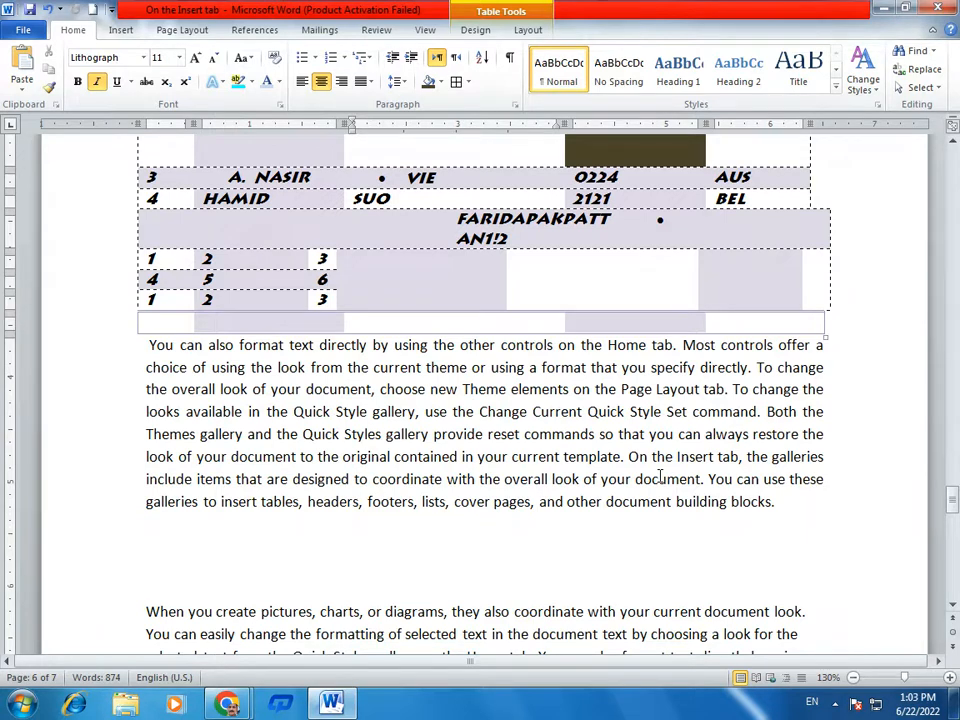
pyautogui.scroll(8, 659, 478)
pyautogui.scroll(-5, 658, 471)
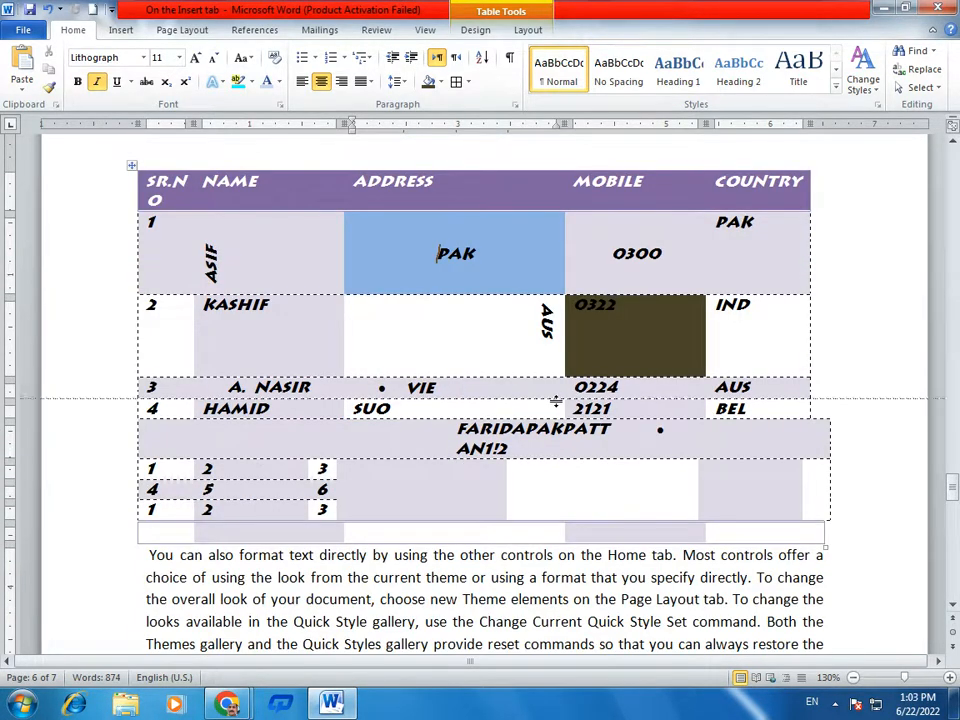
pyautogui.rightClick(559, 406)
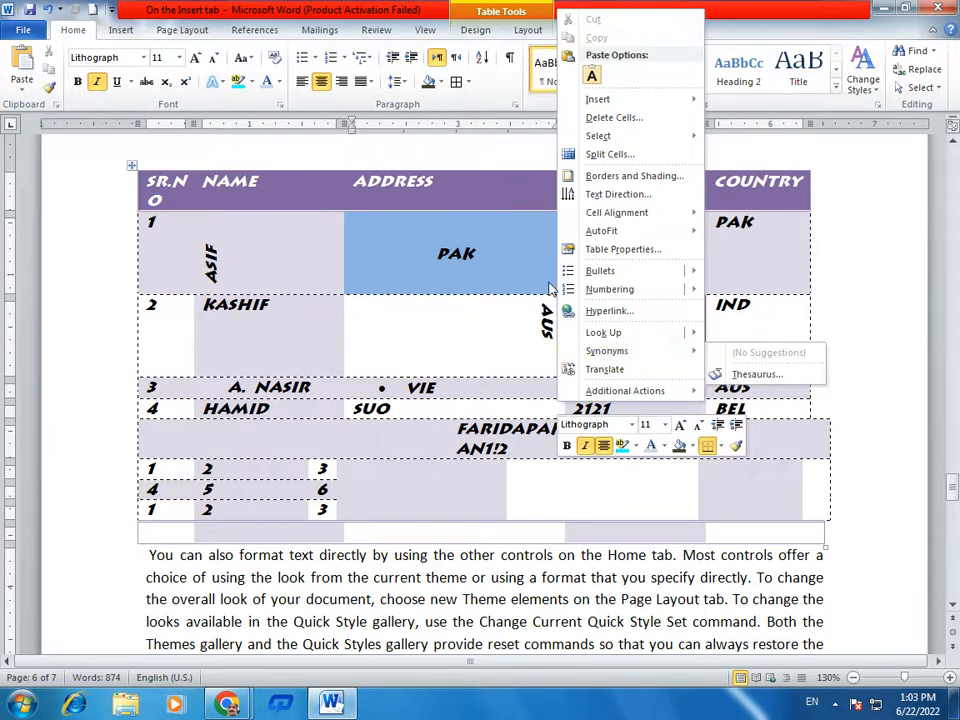
pyautogui.rightClick(522, 268)
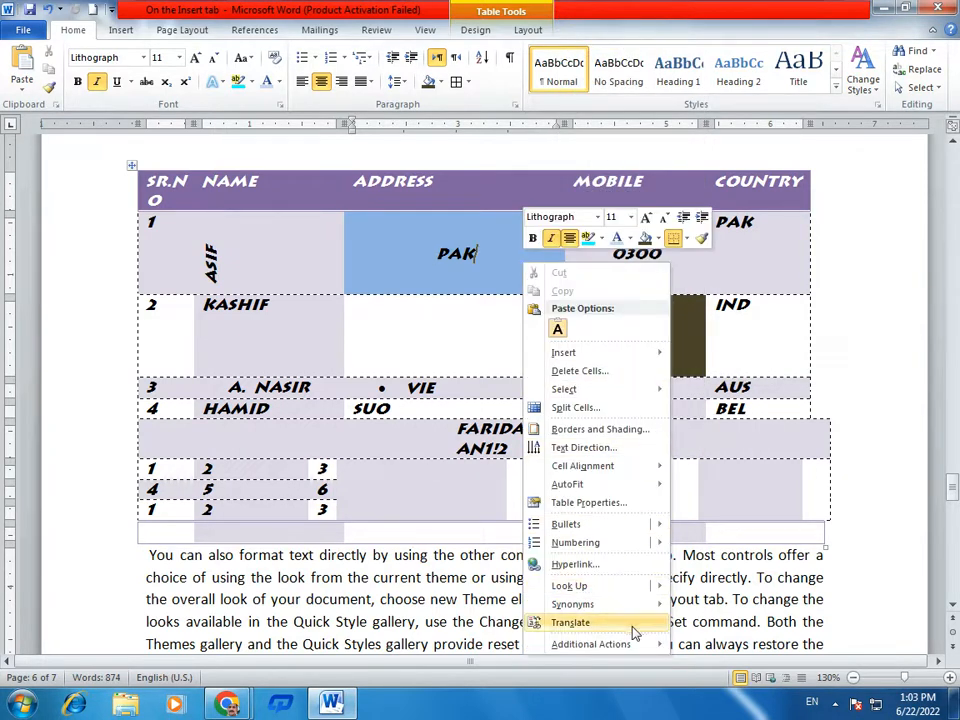
pyautogui.moveTo(598, 638)
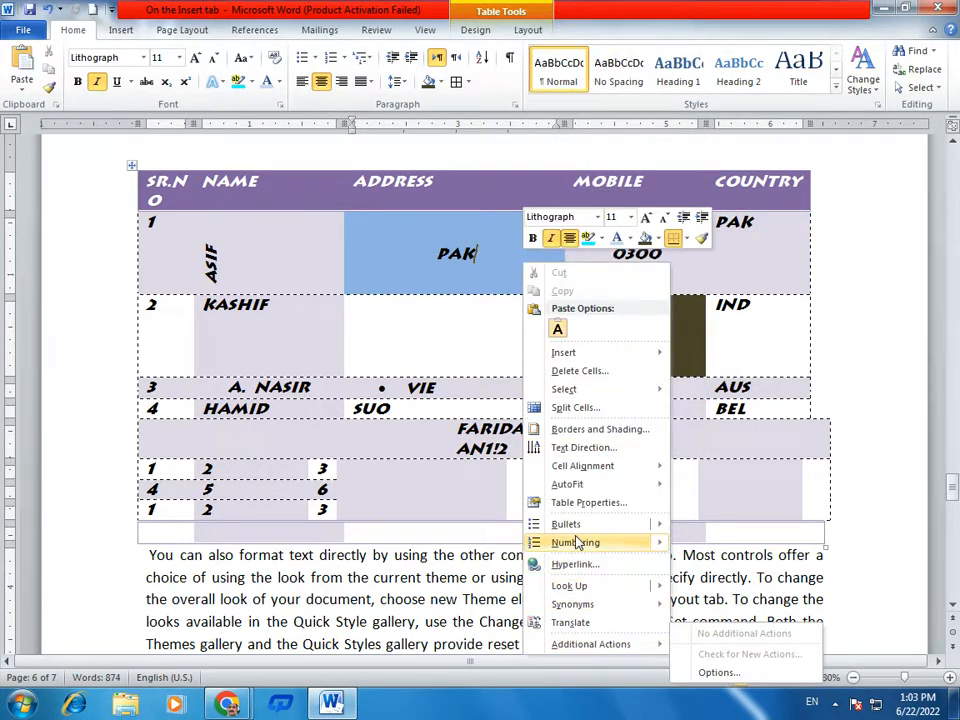
pyautogui.click(417, 471)
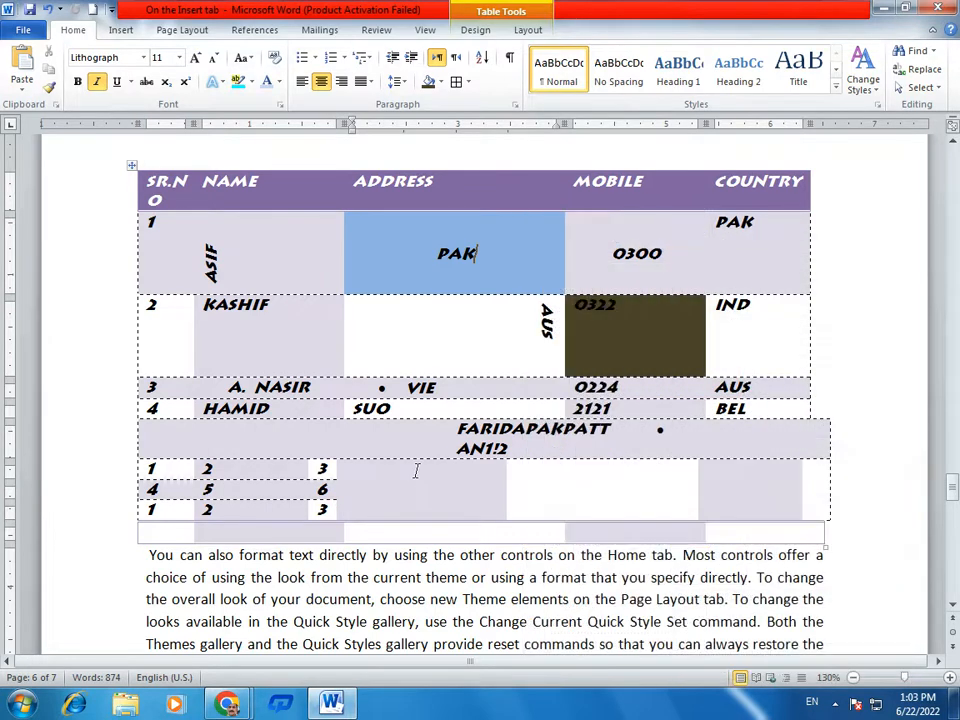
# Insert the built-in Austin cover page and add a blank page after it.
pyautogui.click(121, 30)
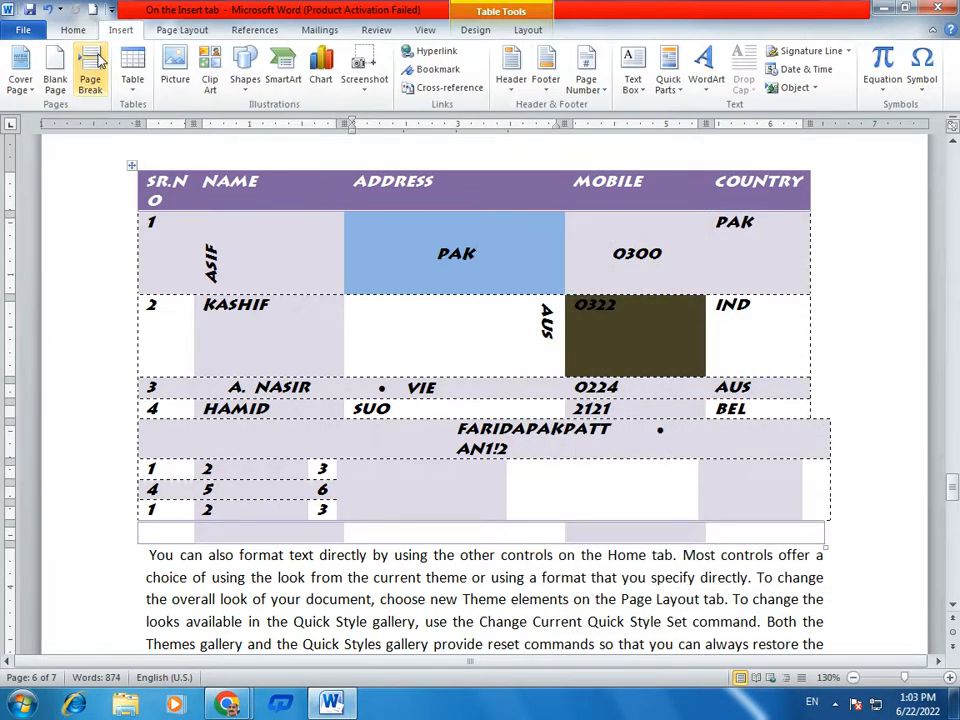
pyautogui.click(24, 88)
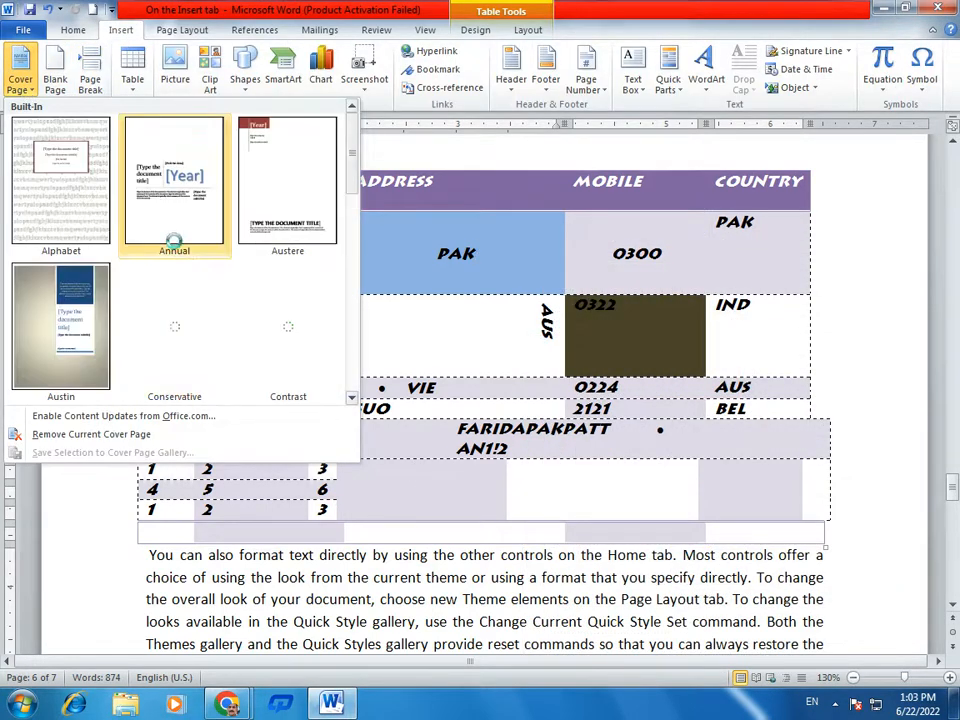
pyautogui.click(60, 302)
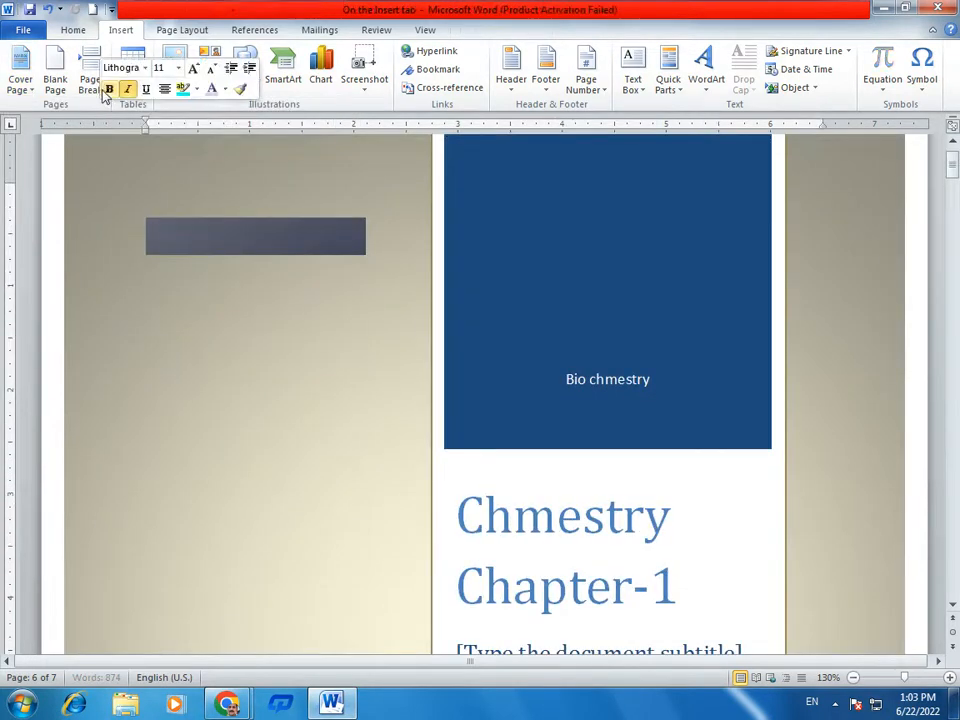
pyautogui.click(63, 89)
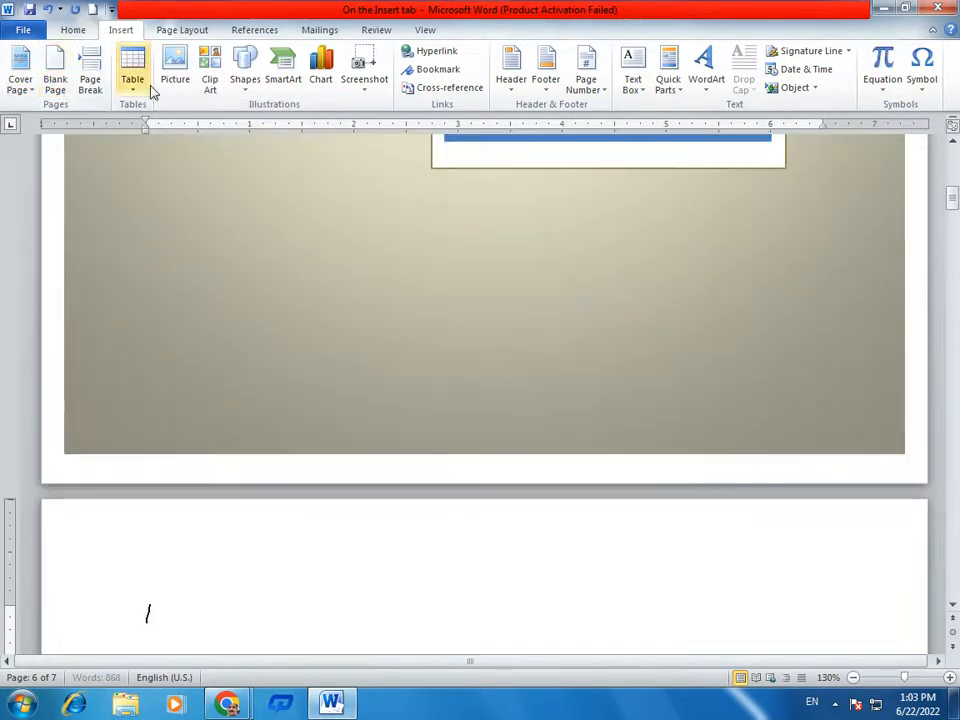
# Insert a page break inside the word "document" before "building blocks" in the opening paragraph.
pyautogui.scroll(-3, 388, 461)
pyautogui.scroll(-10, 388, 461)
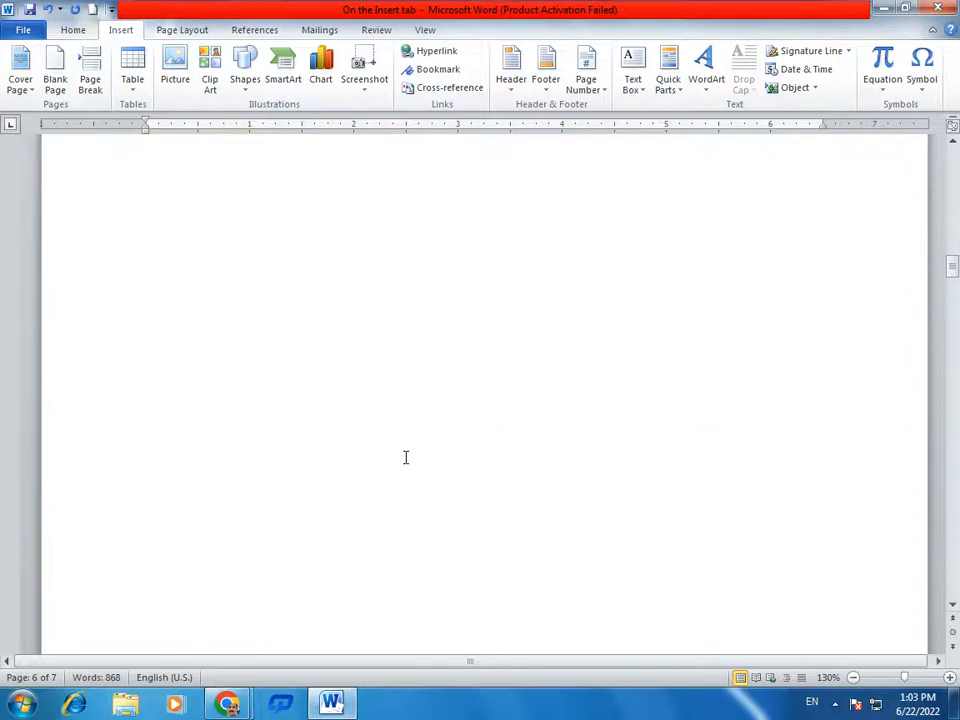
pyautogui.click(516, 428)
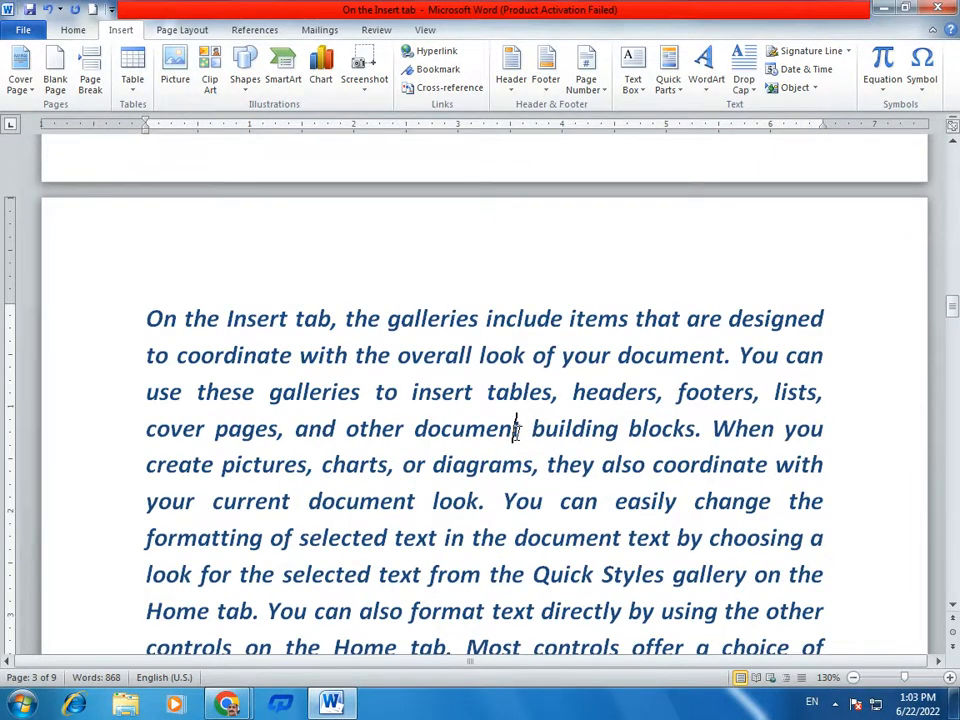
pyautogui.click(90, 82)
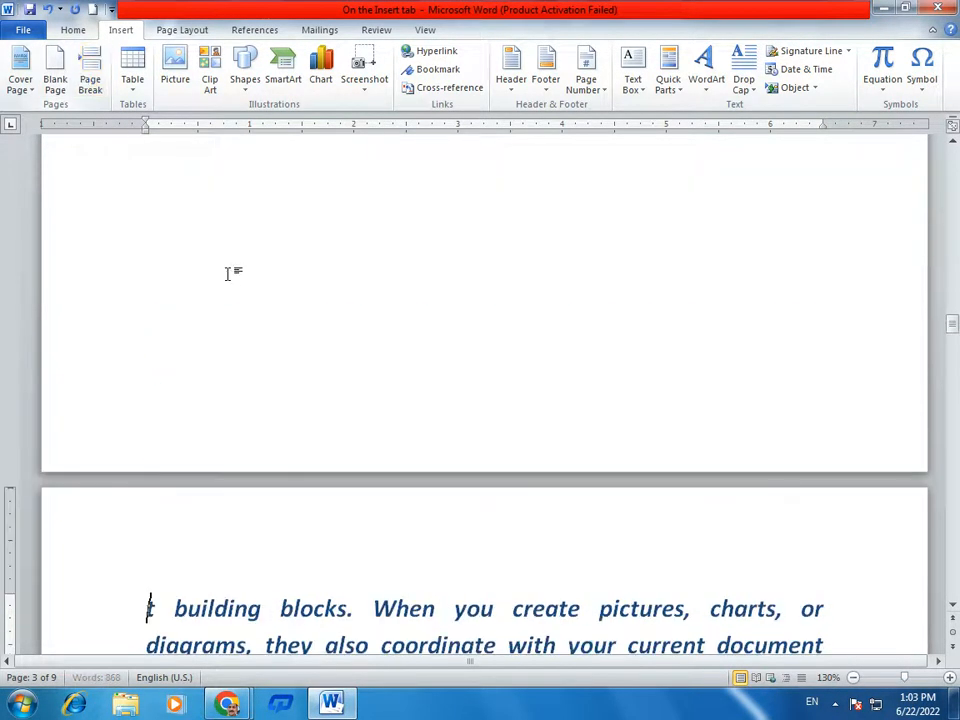
pyautogui.scroll(8, 270, 376)
# Insert a table of 5 columns and 3 rows after the page break and apply the black-and-grey banded table style.
pyautogui.click(468, 323)
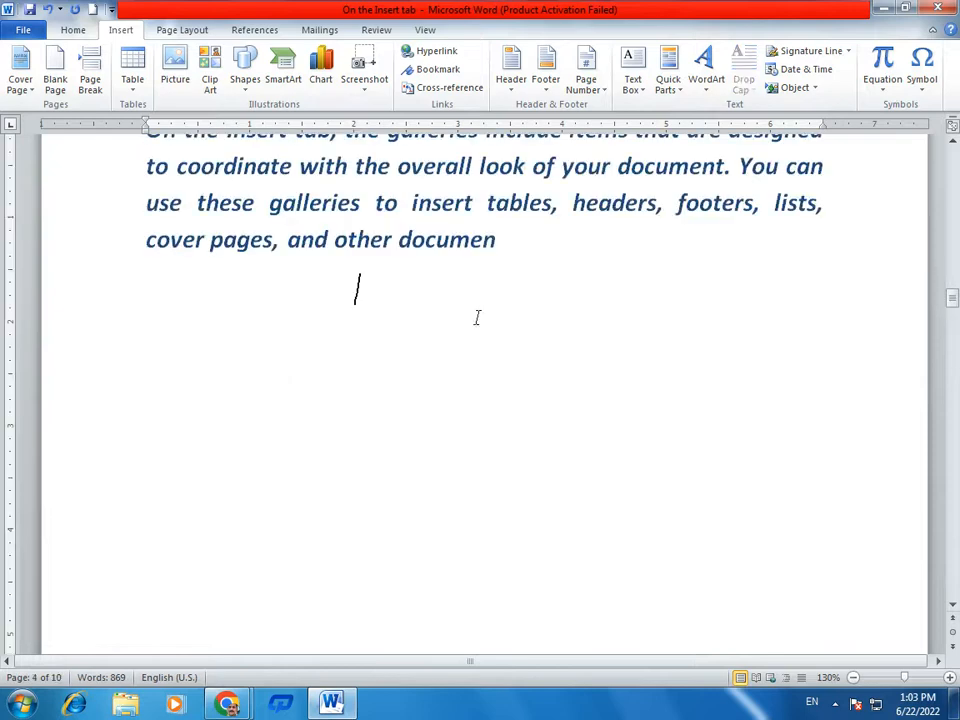
pyautogui.click(133, 85)
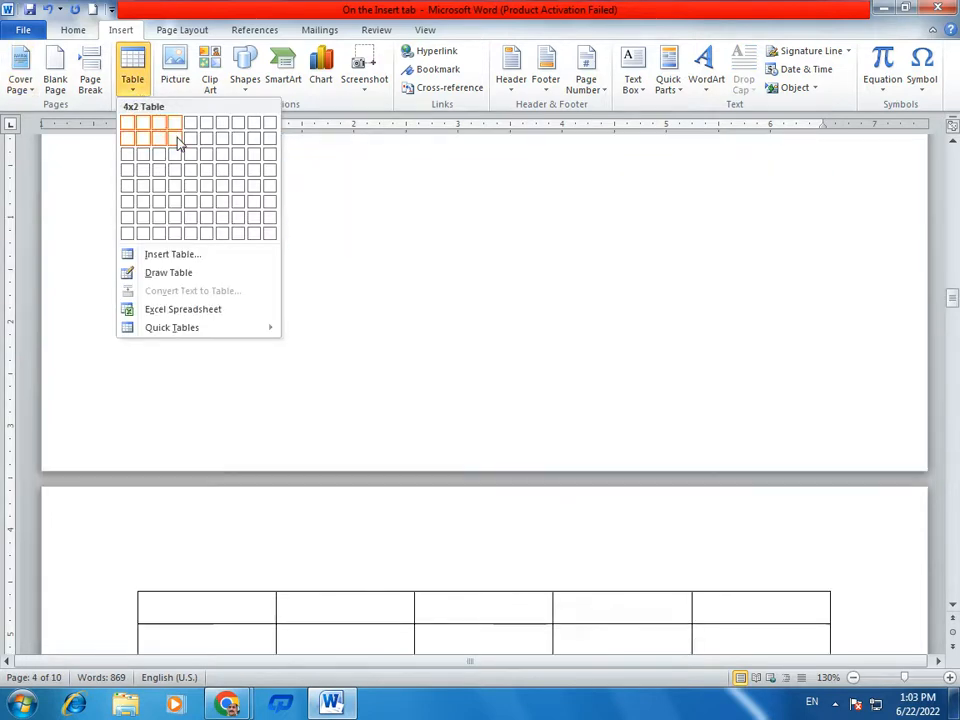
pyautogui.click(188, 163)
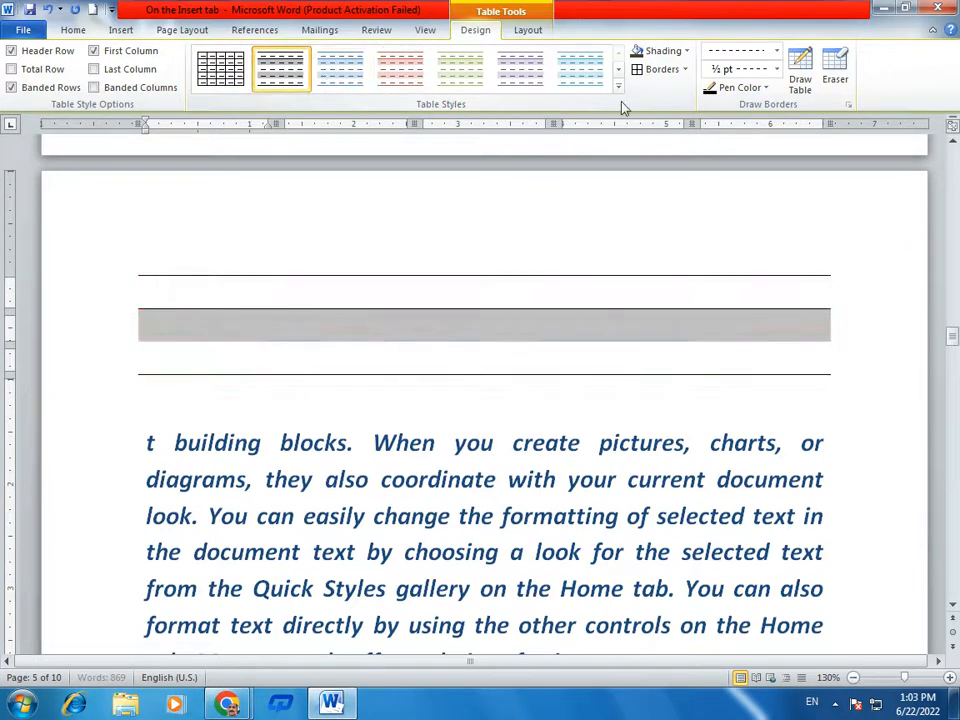
pyautogui.rightClick(512, 293)
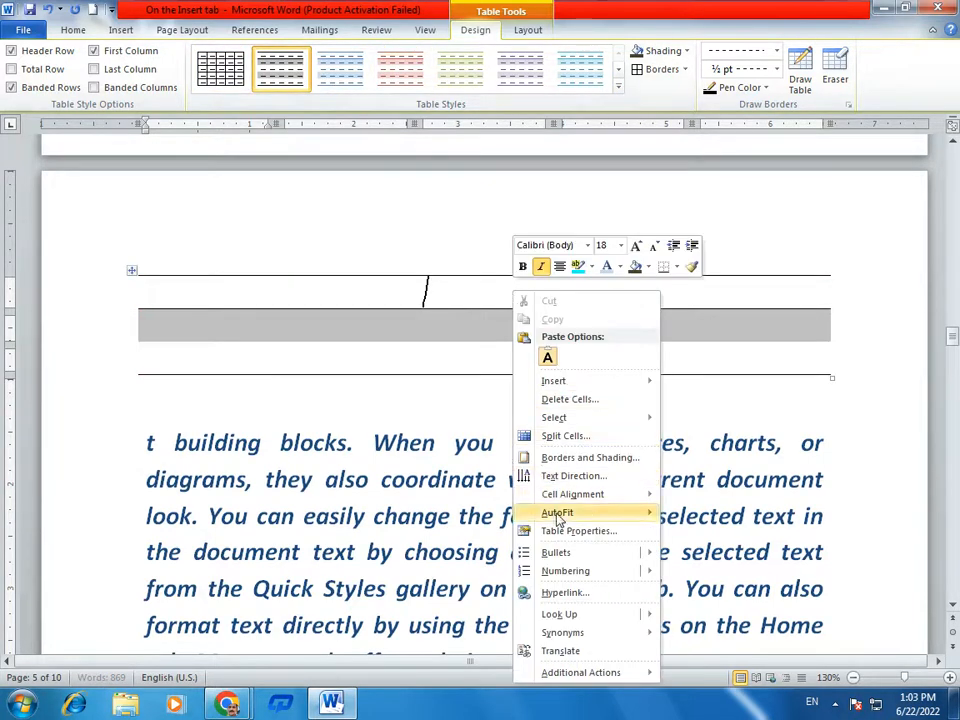
pyautogui.click(411, 400)
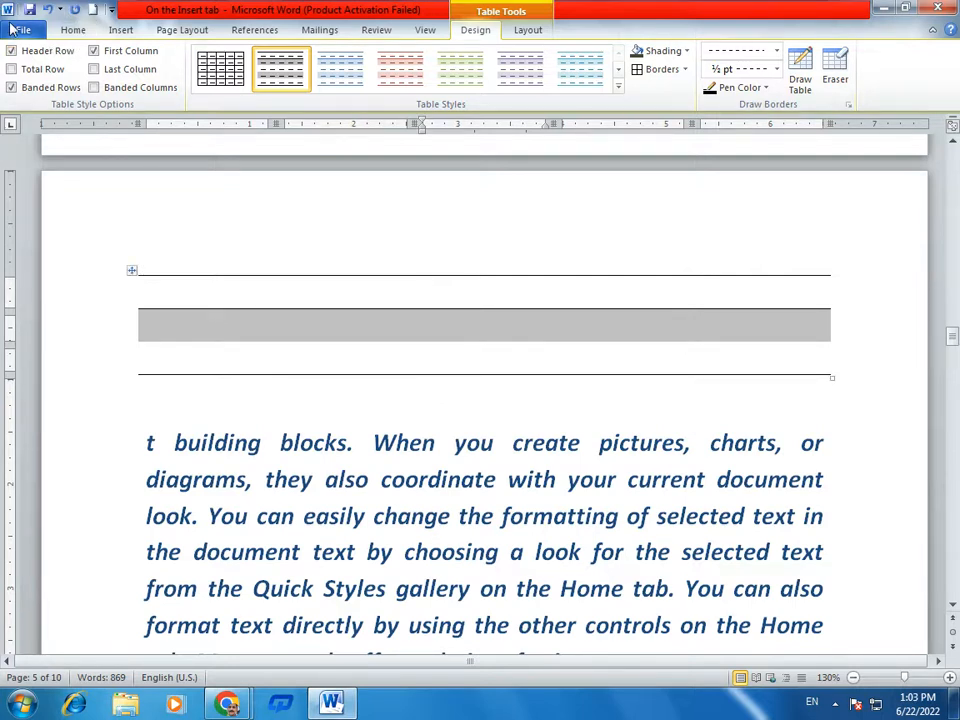
pyautogui.click(73, 36)
pyautogui.click(120, 30)
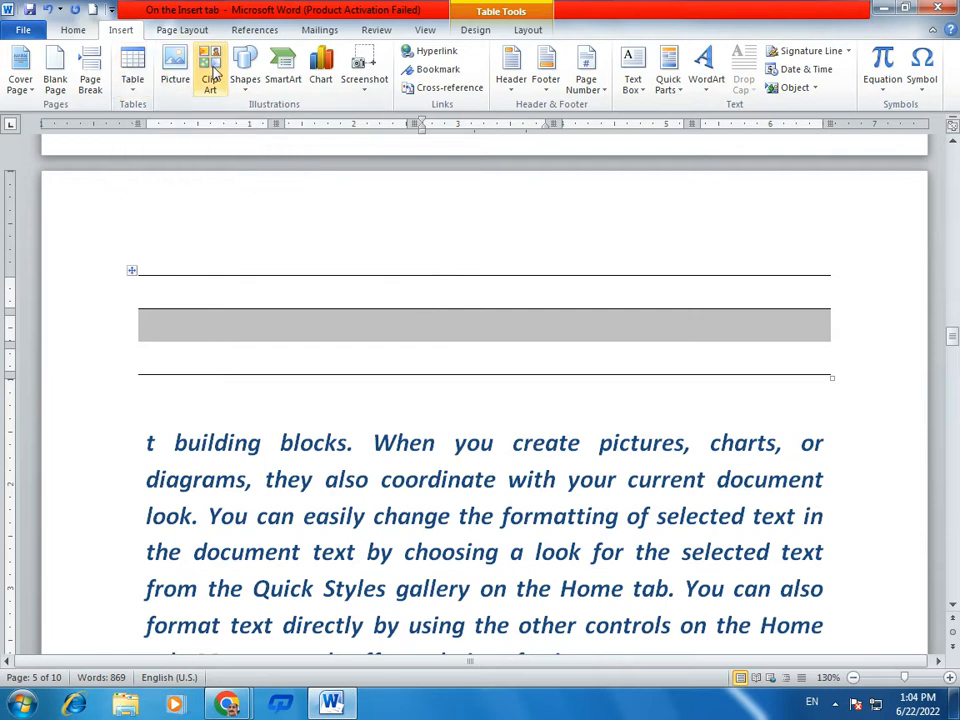
pyautogui.click(374, 360)
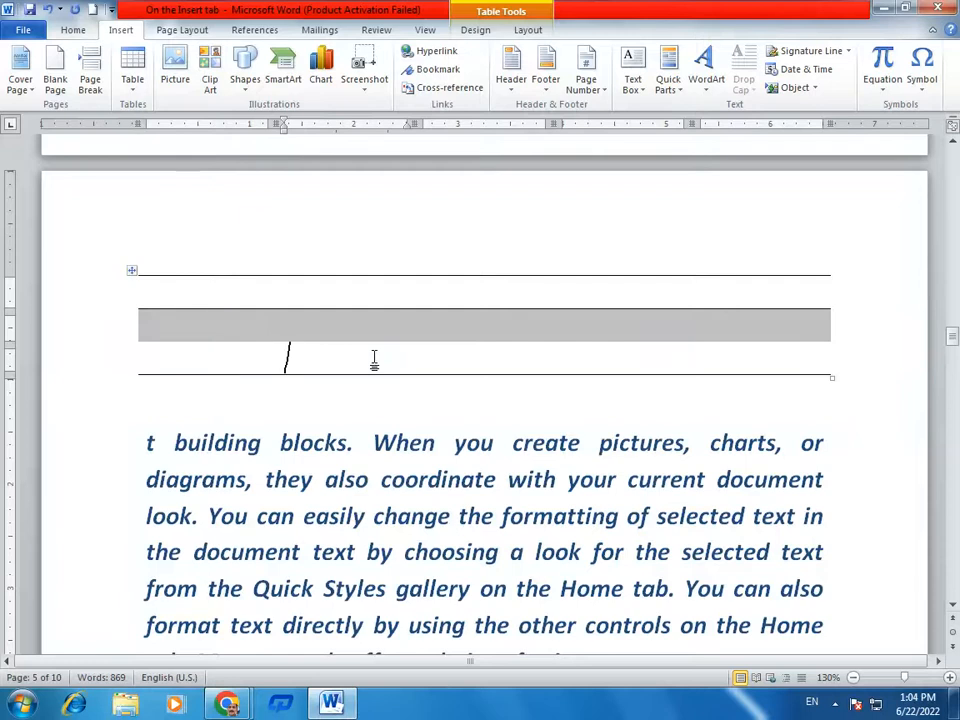
# Close the document and exit Word to return to the desktop.
pyautogui.hotkey('alt', 'F4')
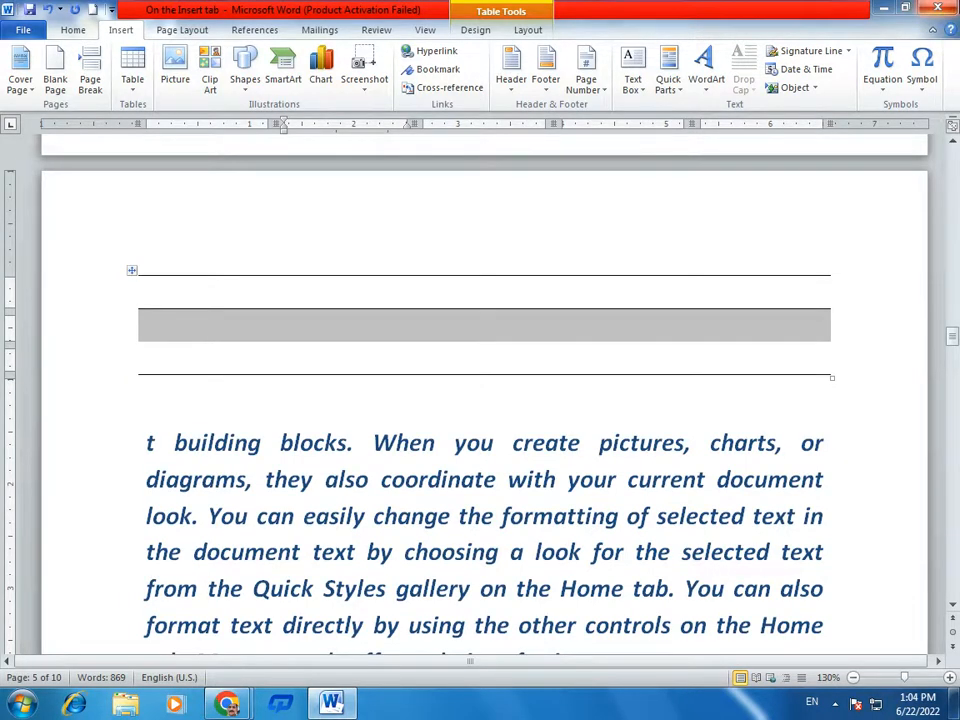
pyautogui.click(490, 384)
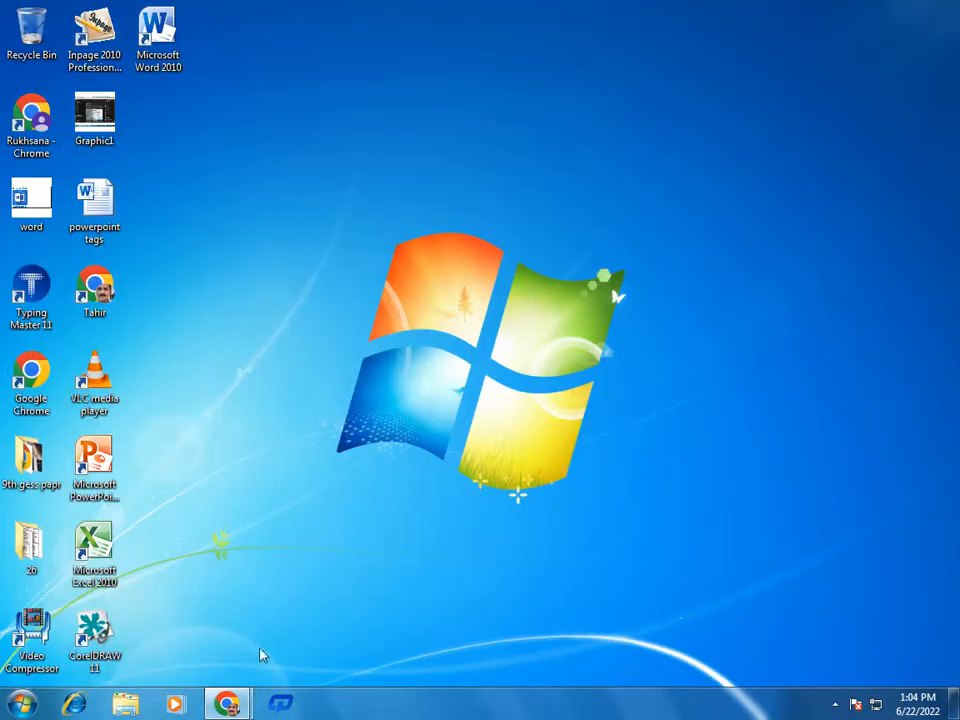
pyautogui.moveTo(245, 705)
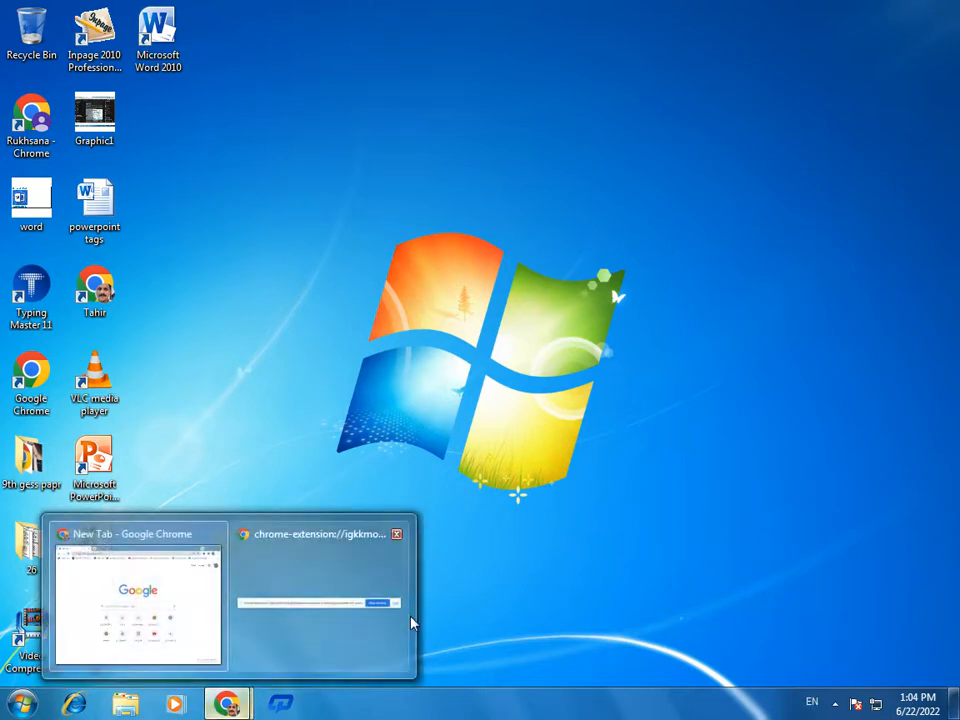
pyautogui.click(289, 645)
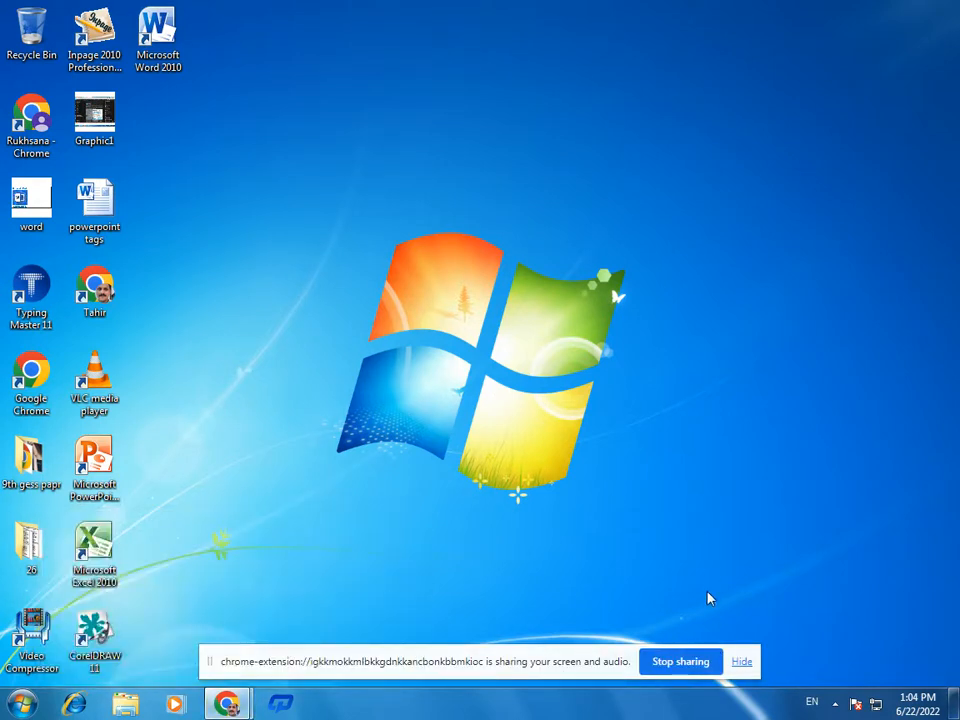